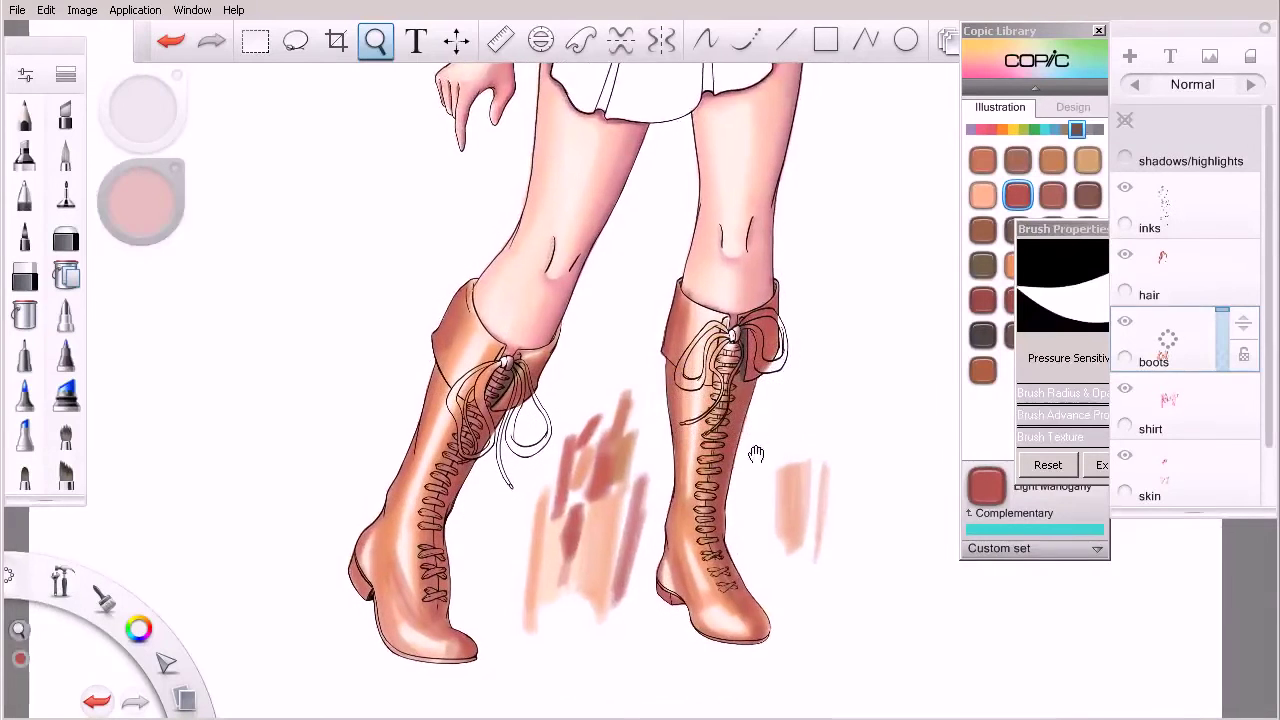
# - Pick R37 Carmine from the red colour family of the Copic library
pyautogui.moveTo(554, 423); pyautogui.dragTo(655, 442)
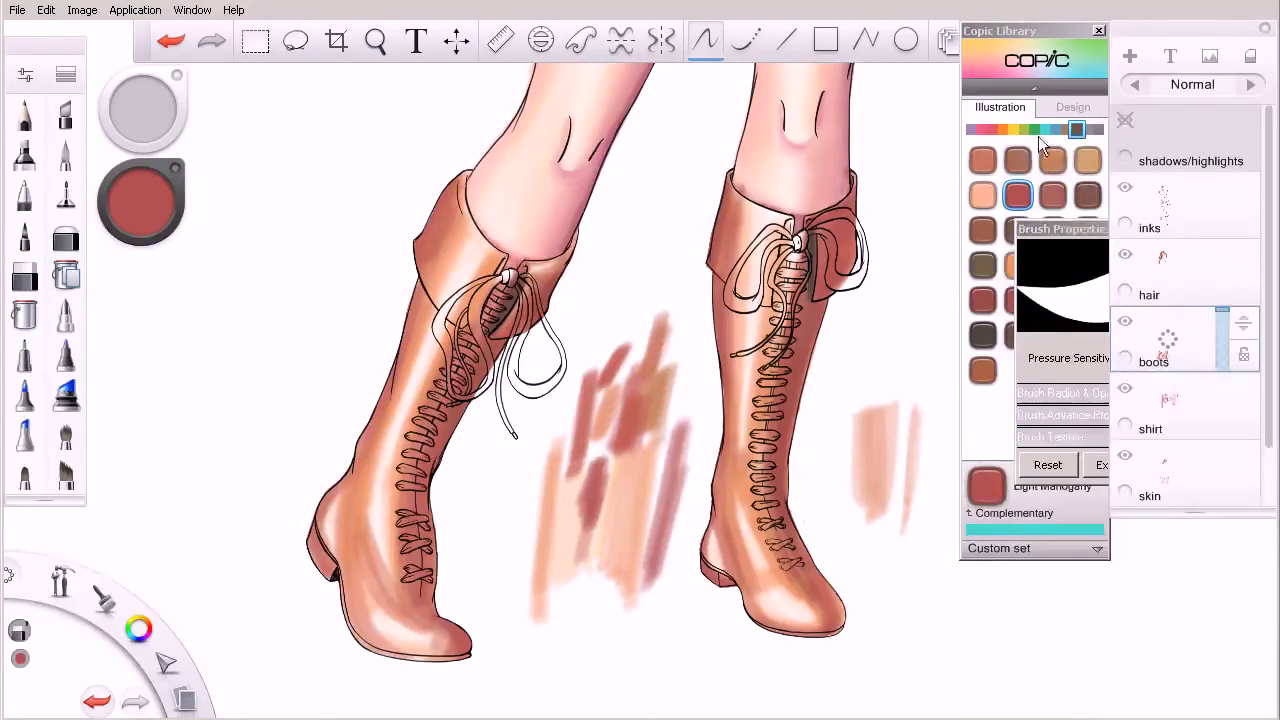
pyautogui.click(1076, 130)
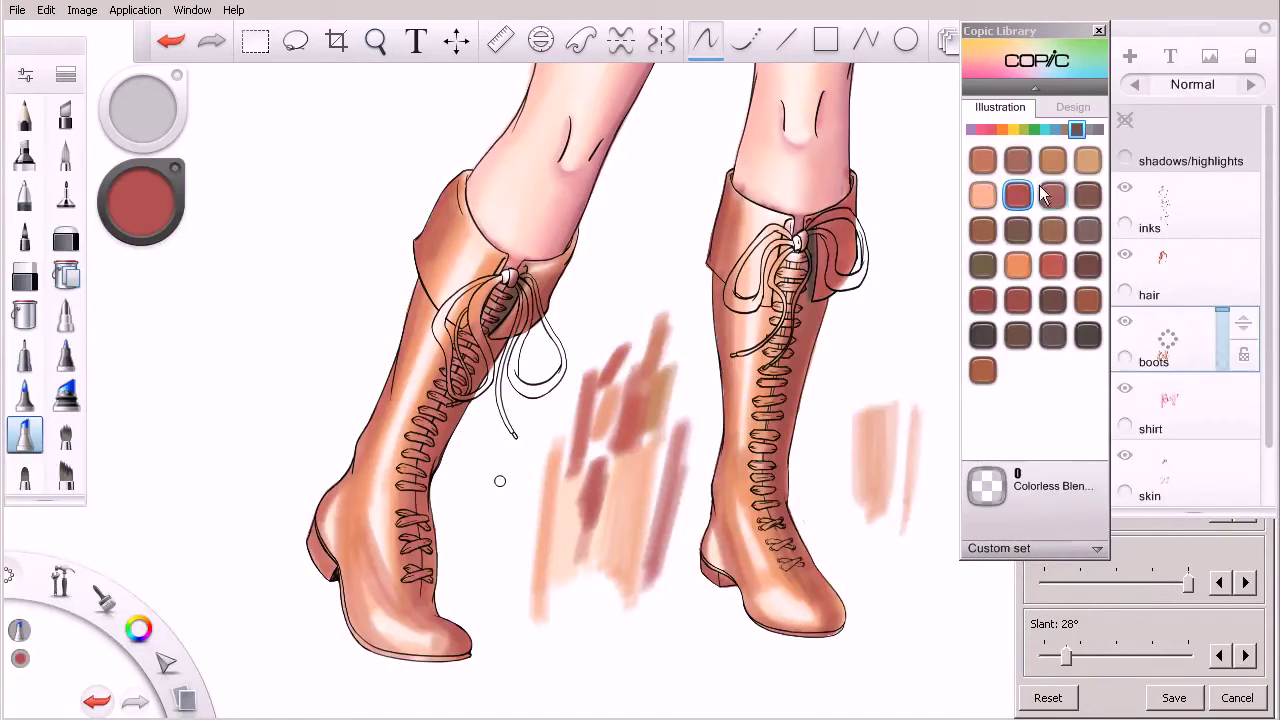
pyautogui.click(1055, 131)
pyautogui.click(1023, 130)
pyautogui.click(986, 130)
pyautogui.click(991, 130)
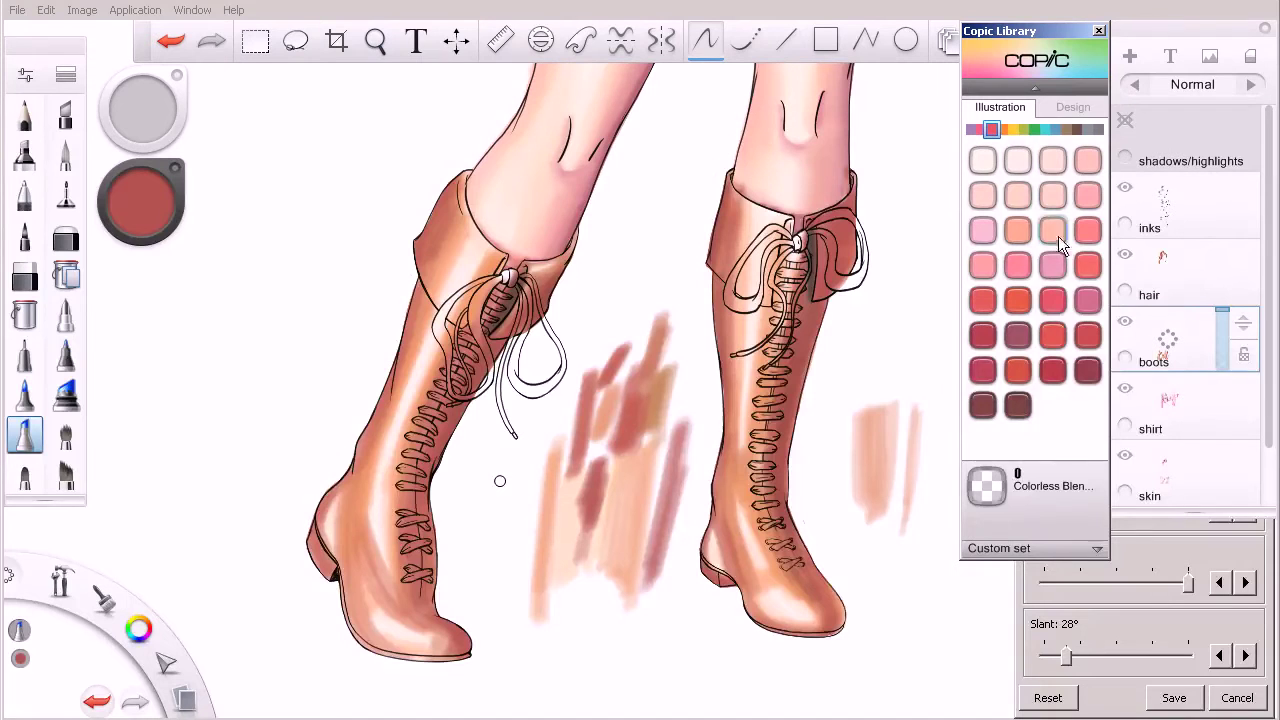
pyautogui.click(980, 370)
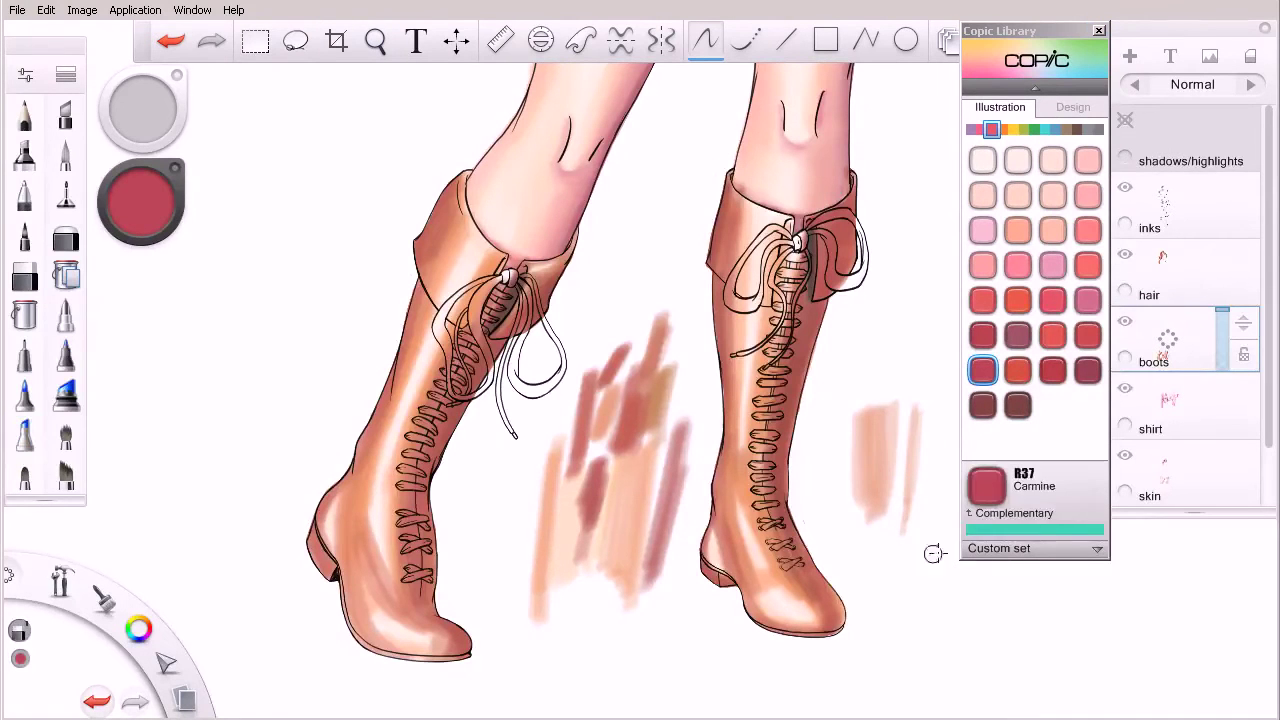
# - Turn off Colorless Blender mode for the Copic Medium Broad Nib and paint a Carmine test swatch beside the right boot
pyautogui.click(1172, 563)
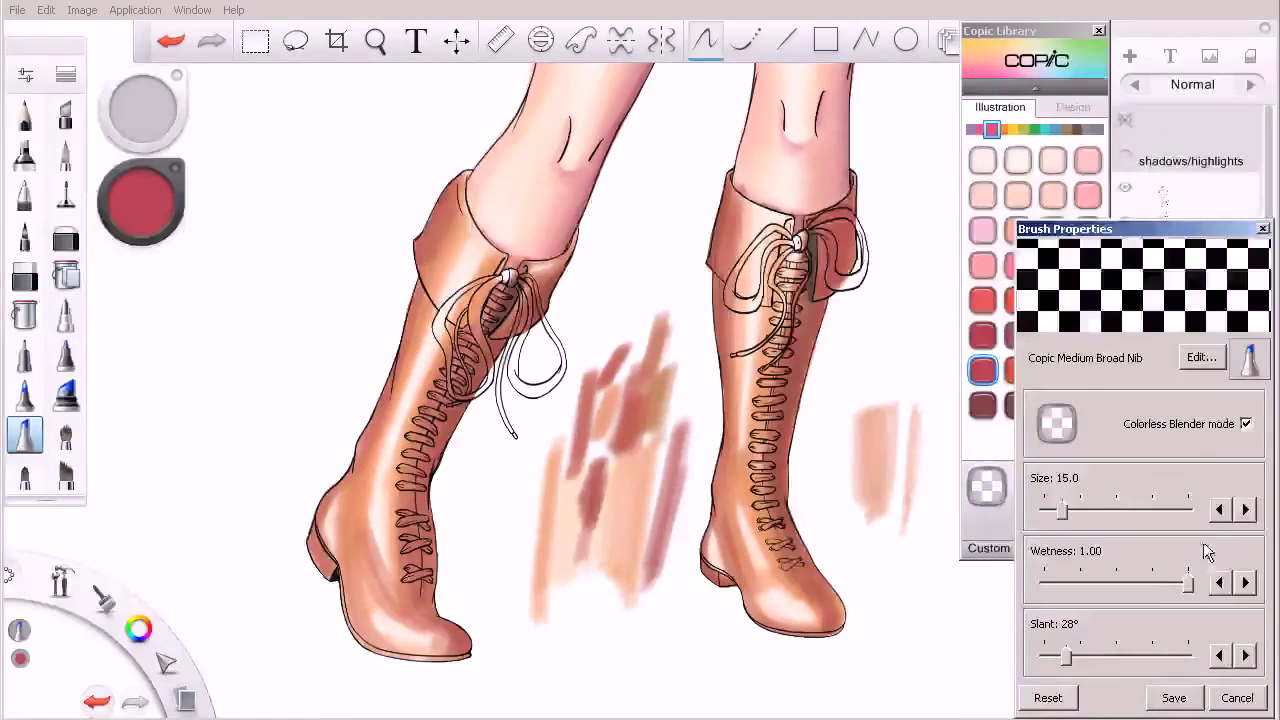
pyautogui.click(1245, 424)
pyautogui.moveTo(906, 369)
pyautogui.mouseDown()
pyautogui.moveTo(918, 335)
pyautogui.moveTo(901, 385)
pyautogui.mouseUp()
# - Pick R08 Vermilion and paint a test swatch of it next to the Carmine one
pyautogui.press('space')
pyautogui.moveTo(854, 443)
pyautogui.mouseDown()
pyautogui.moveTo(852, 466)
pyautogui.moveTo(889, 485)
pyautogui.moveTo(800, 478)
pyautogui.mouseUp()
pyautogui.click(1048, 77)
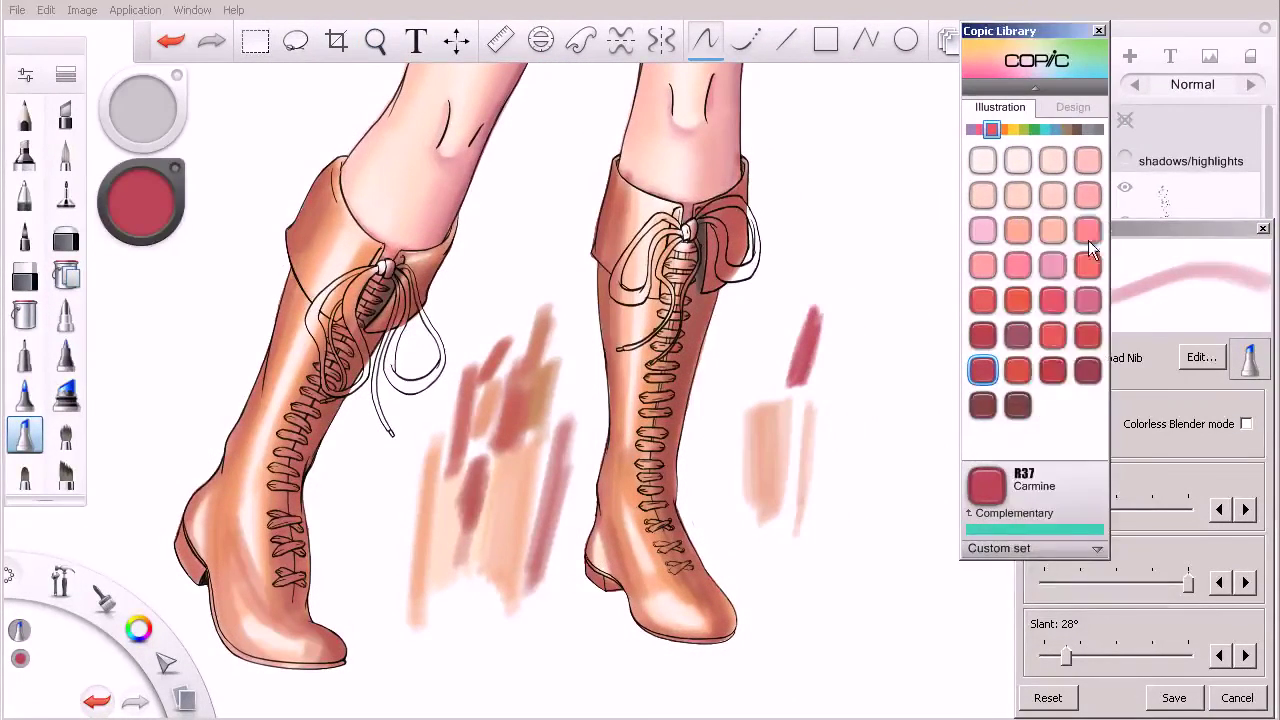
pyautogui.click(1015, 370)
pyautogui.moveTo(834, 380)
pyautogui.mouseDown()
pyautogui.moveTo(832, 424)
pyautogui.moveTo(840, 375)
pyautogui.mouseUp()
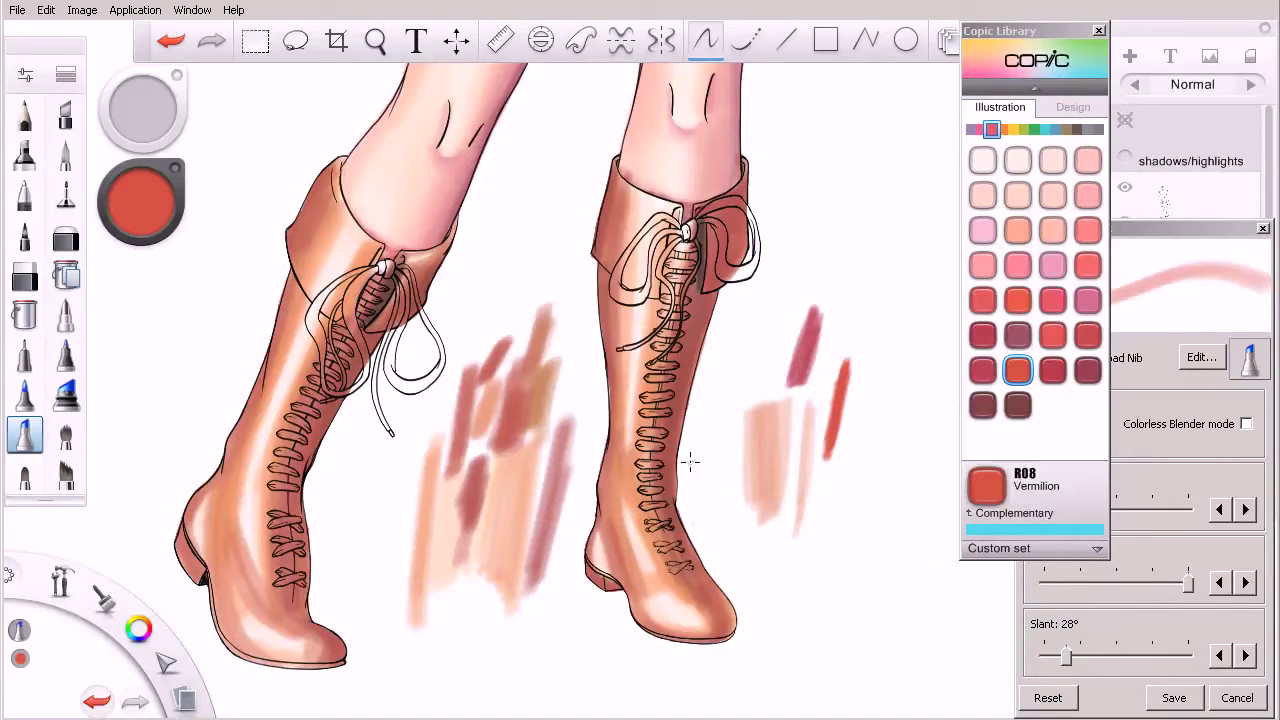
# - Enlarge the brush and shade the left boot's back edge with Vermilion from the cuff down to the heel
pyautogui.press(']')
pyautogui.press(']')
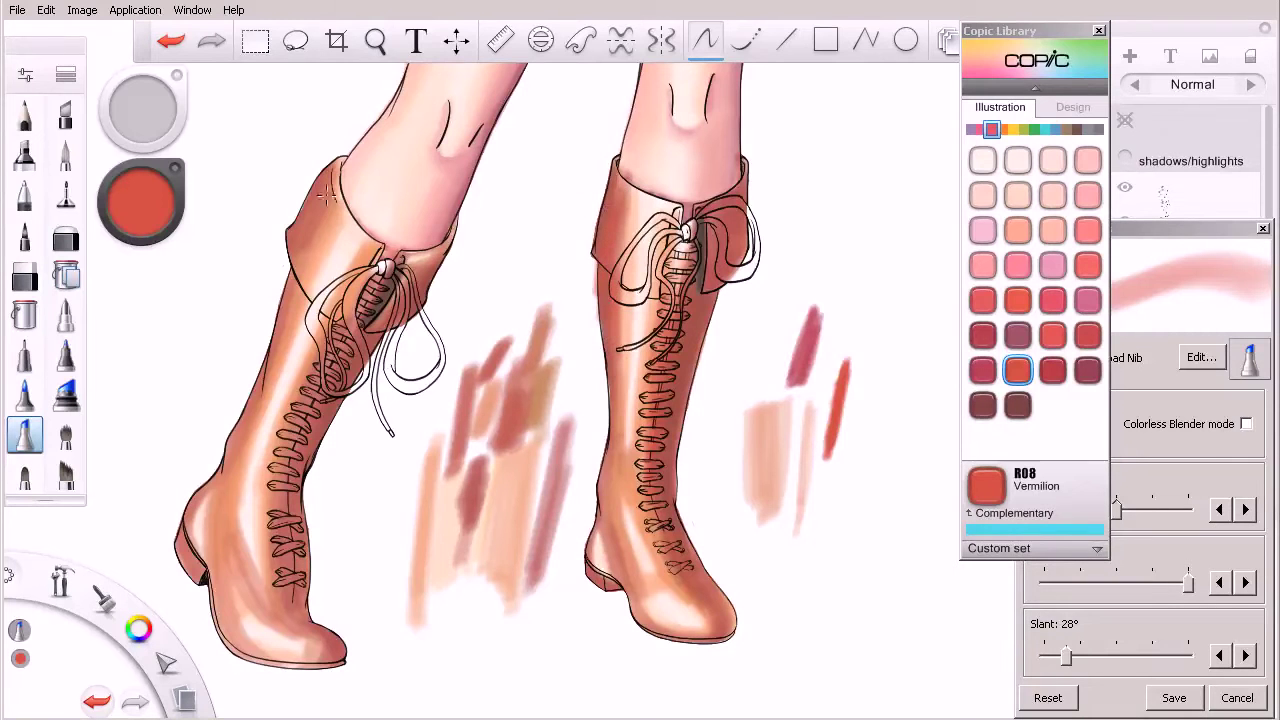
pyautogui.press('space')
pyautogui.moveTo(442, 462); pyautogui.dragTo(626, 483)
pyautogui.press('space')
pyautogui.moveTo(501, 329); pyautogui.dragTo(545, 346)
pyautogui.press(']')
pyautogui.moveTo(521, 177)
pyautogui.mouseDown()
pyautogui.moveTo(501, 200)
pyautogui.moveTo(480, 289)
pyautogui.moveTo(526, 178)
pyautogui.moveTo(418, 467)
pyautogui.mouseUp()
pyautogui.moveTo(524, 231)
pyautogui.mouseDown()
pyautogui.moveTo(386, 550)
pyautogui.moveTo(332, 625)
pyautogui.moveTo(330, 708)
pyautogui.moveTo(374, 714)
pyautogui.moveTo(340, 622)
pyautogui.moveTo(341, 651)
pyautogui.moveTo(362, 690)
pyautogui.mouseUp()
# - Shade the left boot's front cuff edge, lower lacing, instep and sole edge with Vermilion
pyautogui.press('space')
pyautogui.moveTo(557, 530)
pyautogui.mouseDown()
pyautogui.moveTo(566, 556)
pyautogui.moveTo(572, 505)
pyautogui.mouseUp()
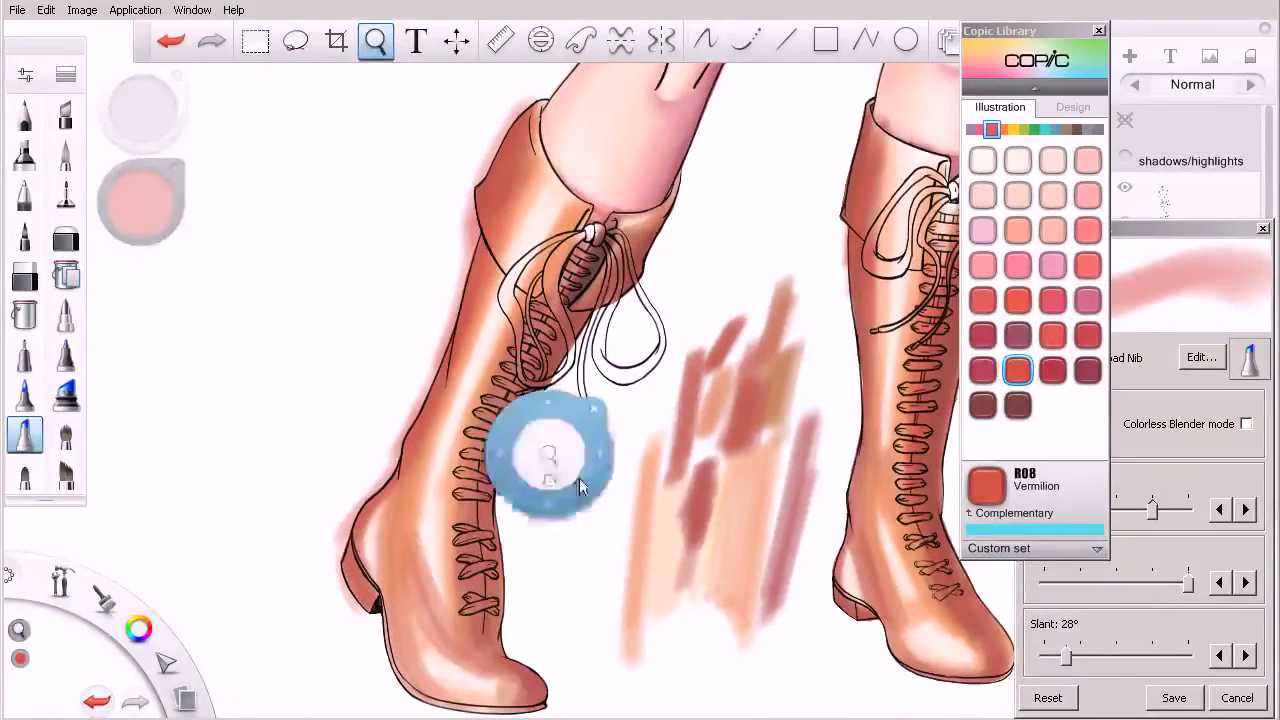
pyautogui.moveTo(692, 172)
pyautogui.mouseDown()
pyautogui.moveTo(632, 276)
pyautogui.moveTo(662, 214)
pyautogui.mouseUp()
pyautogui.moveTo(500, 463); pyautogui.dragTo(499, 532)
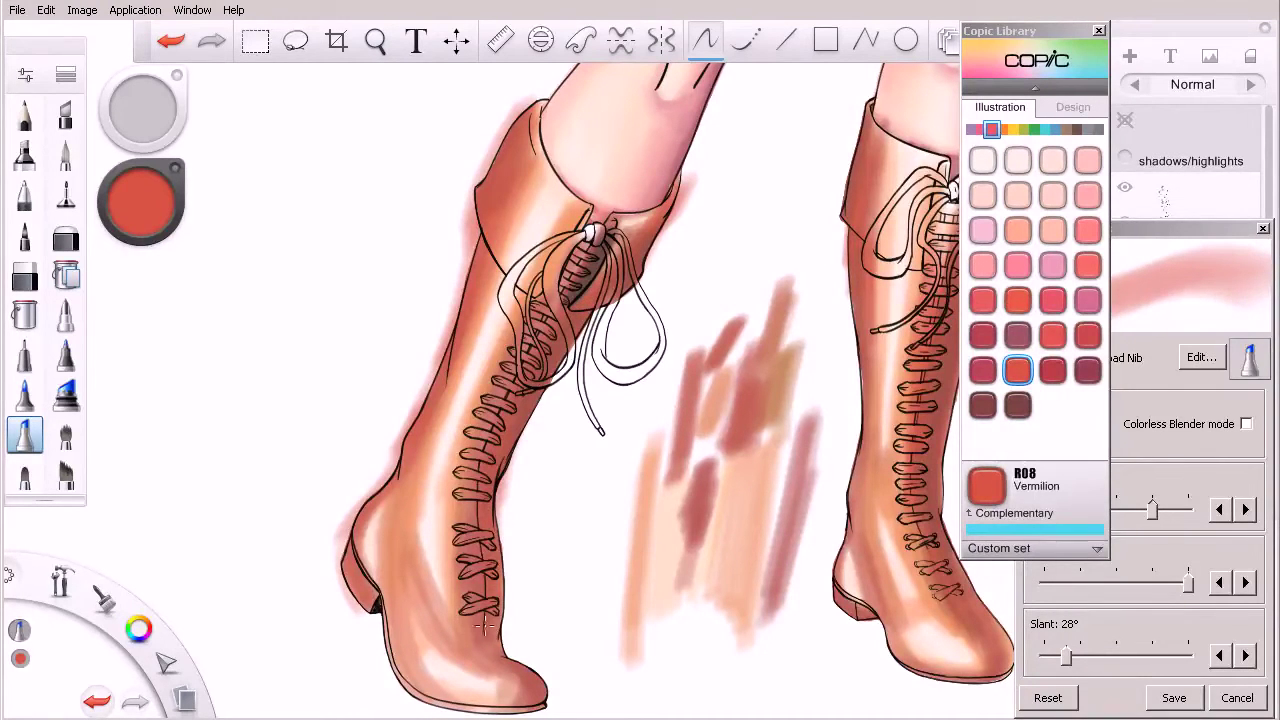
pyautogui.moveTo(456, 617); pyautogui.dragTo(519, 655)
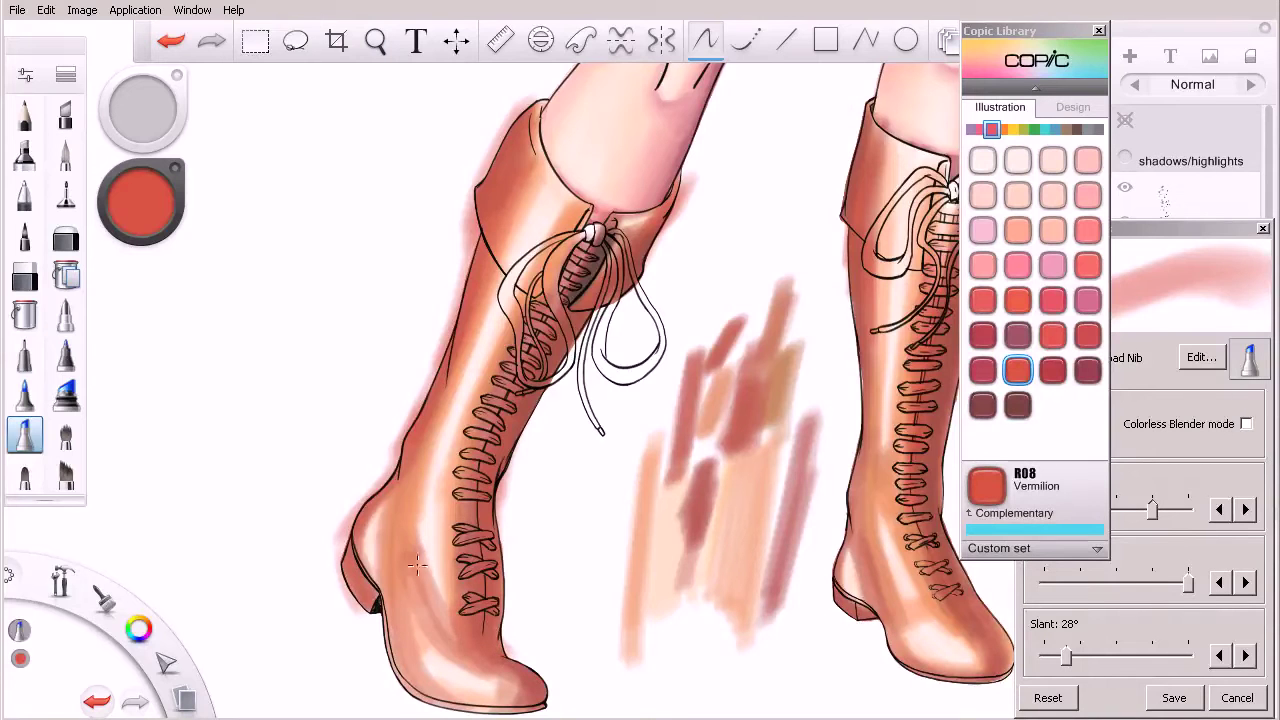
pyautogui.moveTo(409, 540); pyautogui.dragTo(454, 642)
pyautogui.moveTo(404, 548); pyautogui.dragTo(431, 630)
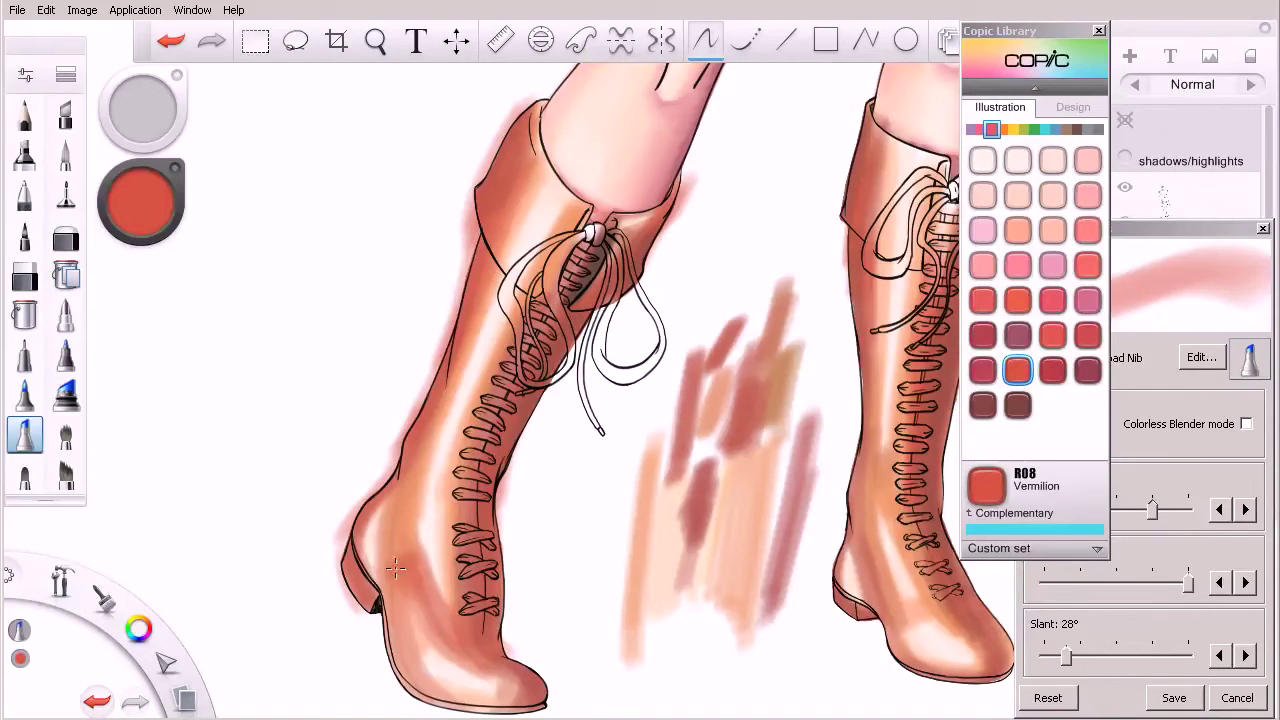
pyautogui.moveTo(392, 589); pyautogui.dragTo(433, 703)
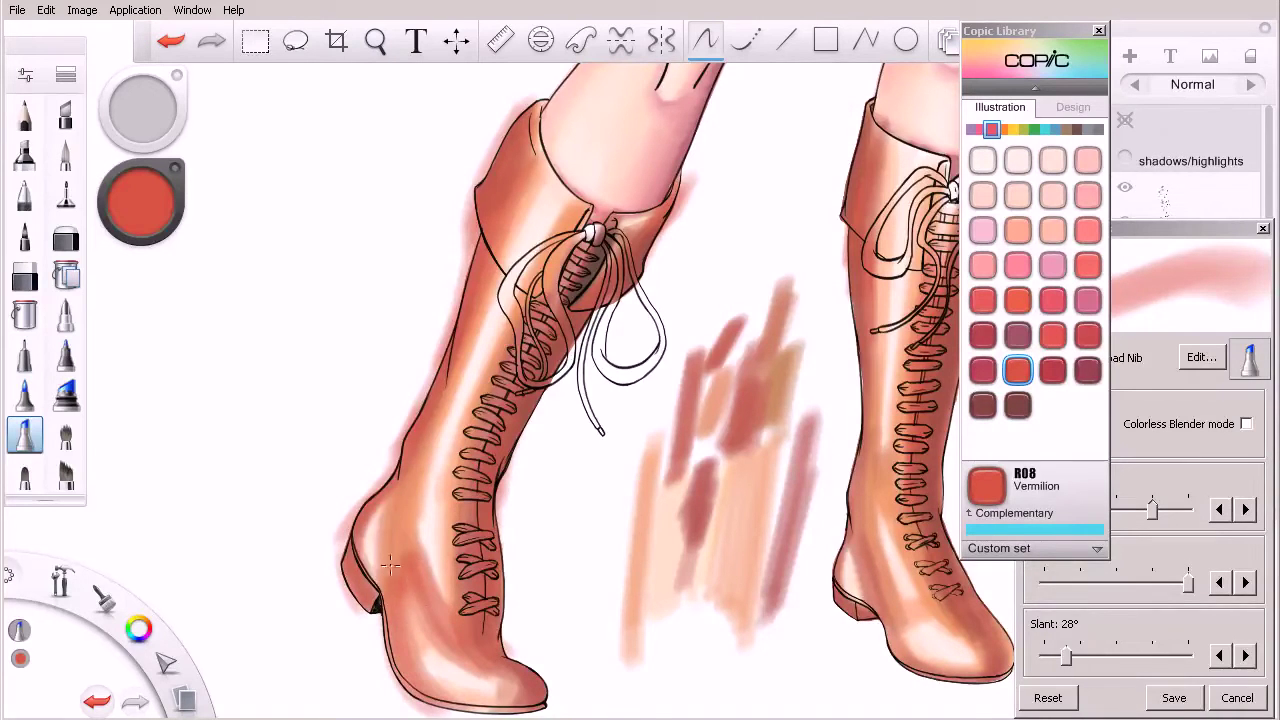
# - Shade the left boot's ankle above the heel with Vermilion, undoing the first stroke and repainting it
pyautogui.moveTo(393, 597); pyautogui.dragTo(402, 460)
pyautogui.hotkey('ctrl', 'z')
pyautogui.moveTo(394, 576); pyautogui.dragTo(405, 482)
pyautogui.moveTo(392, 529); pyautogui.dragTo(418, 460)
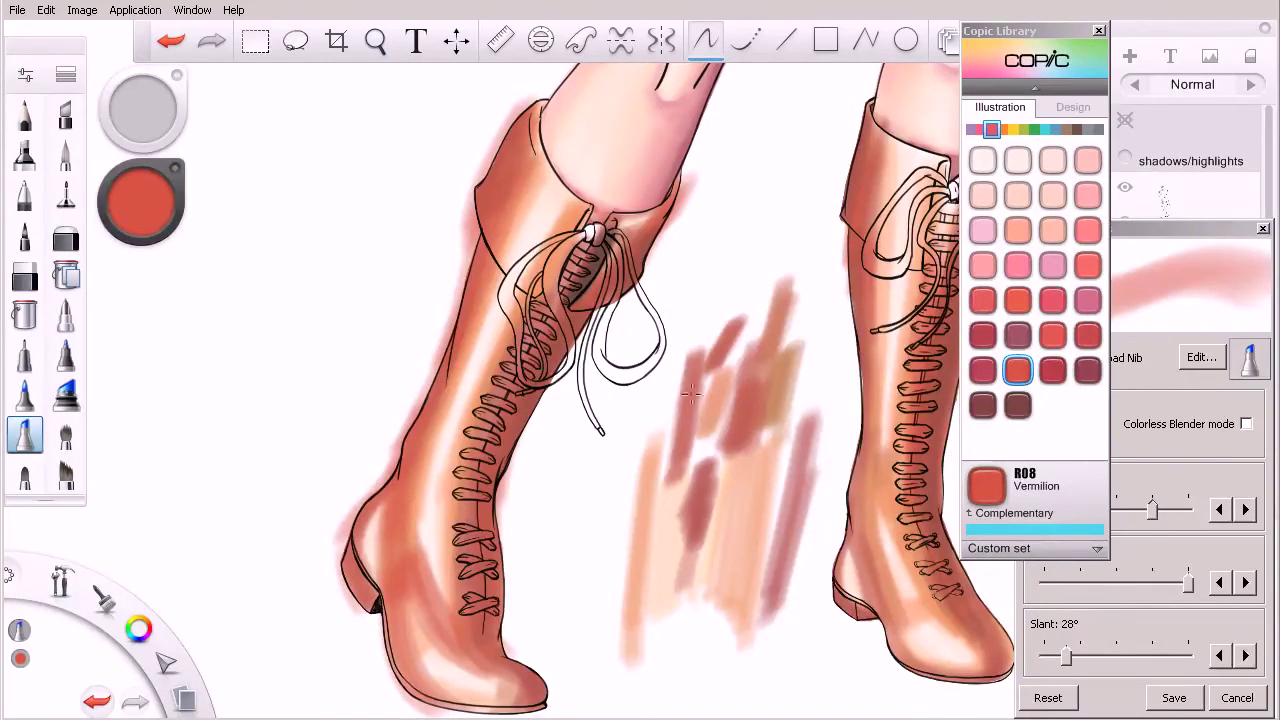
# - Pick R37 Carmine, reduce the brush size and paint a test swatch above the colour patches between the boots
pyautogui.press('space')
pyautogui.moveTo(733, 461); pyautogui.dragTo(686, 483)
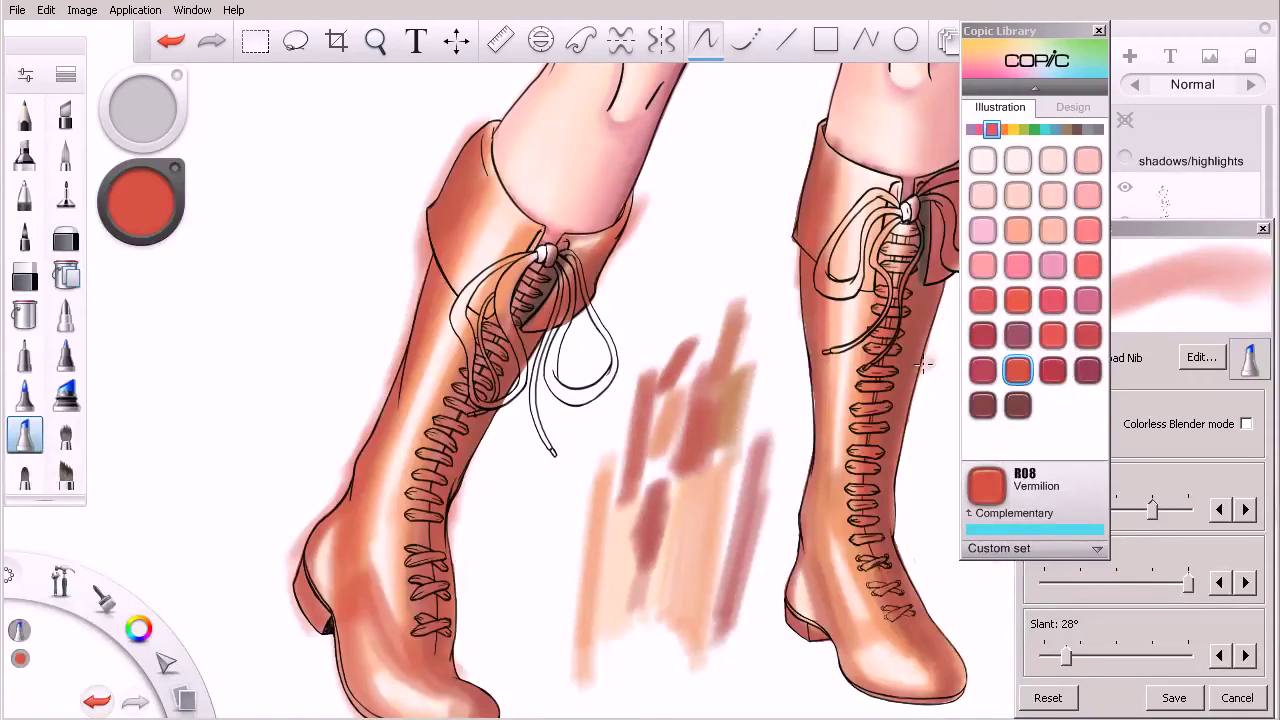
pyautogui.click(989, 130)
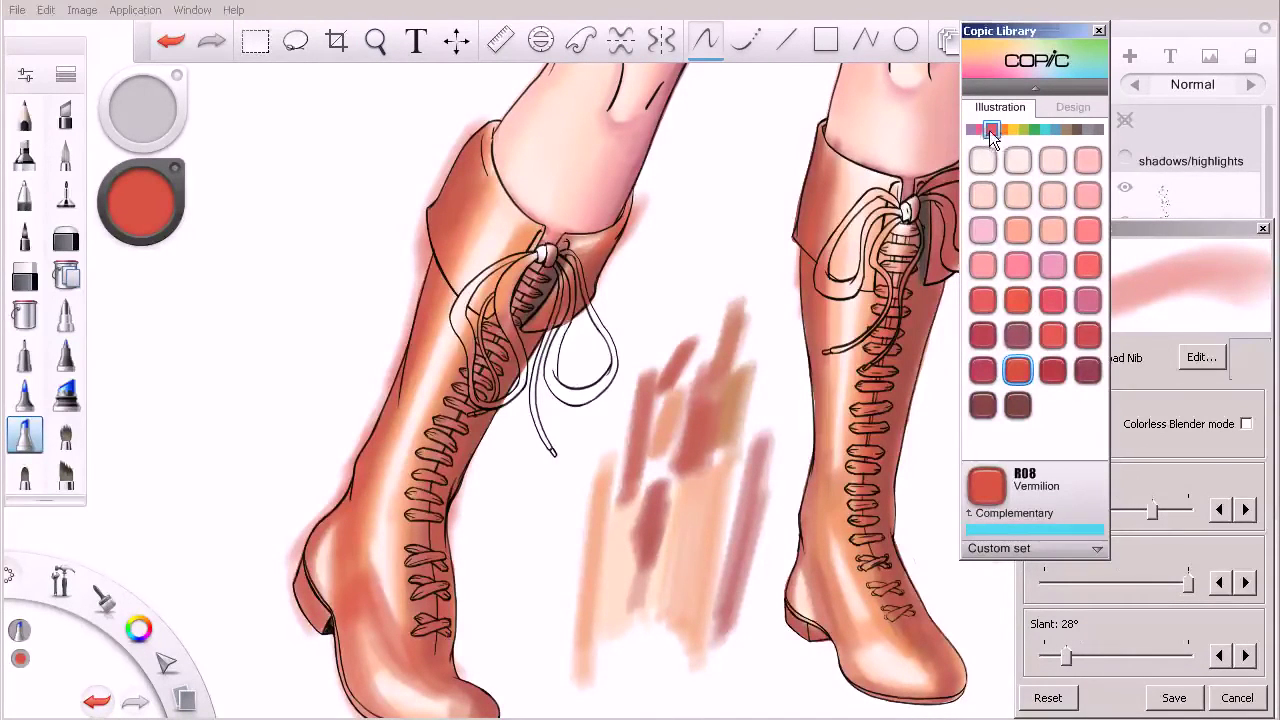
pyautogui.click(984, 372)
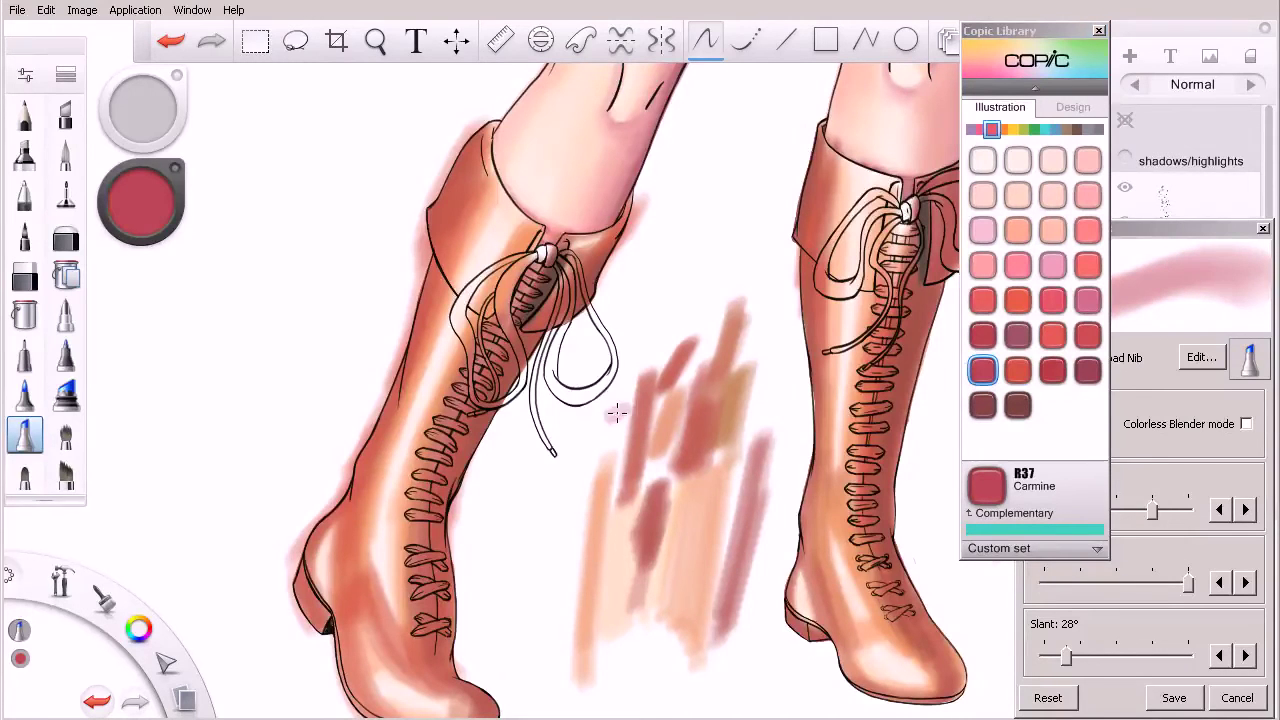
pyautogui.press('[')
pyautogui.press('[')
pyautogui.press('[')
pyautogui.moveTo(688, 282); pyautogui.dragTo(662, 422)
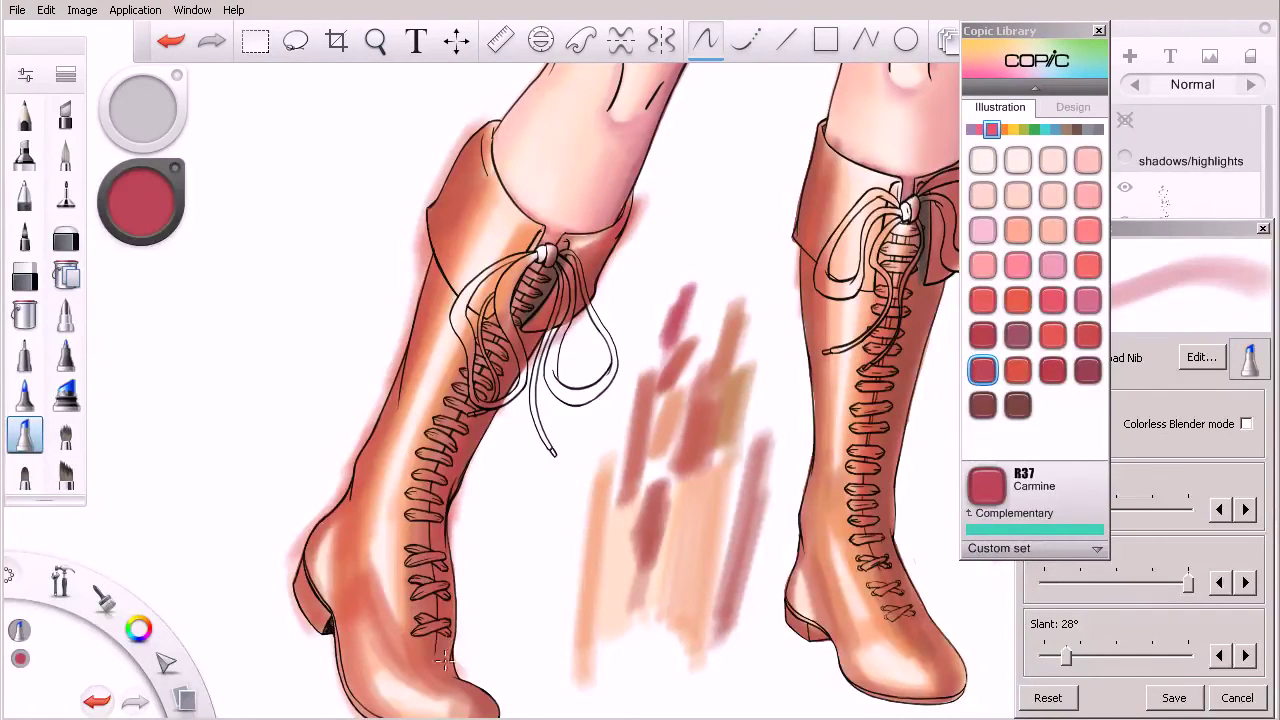
# - Deepen the shadows on the left boot's ankle, heel and back of the shaft with Carmine, redoing one stray stroke
pyautogui.moveTo(354, 534); pyautogui.dragTo(355, 624)
pyautogui.moveTo(340, 562); pyautogui.dragTo(343, 598)
pyautogui.moveTo(312, 528); pyautogui.dragTo(306, 574)
pyautogui.moveTo(336, 500)
pyautogui.mouseDown()
pyautogui.moveTo(318, 533)
pyautogui.moveTo(383, 405)
pyautogui.mouseUp()
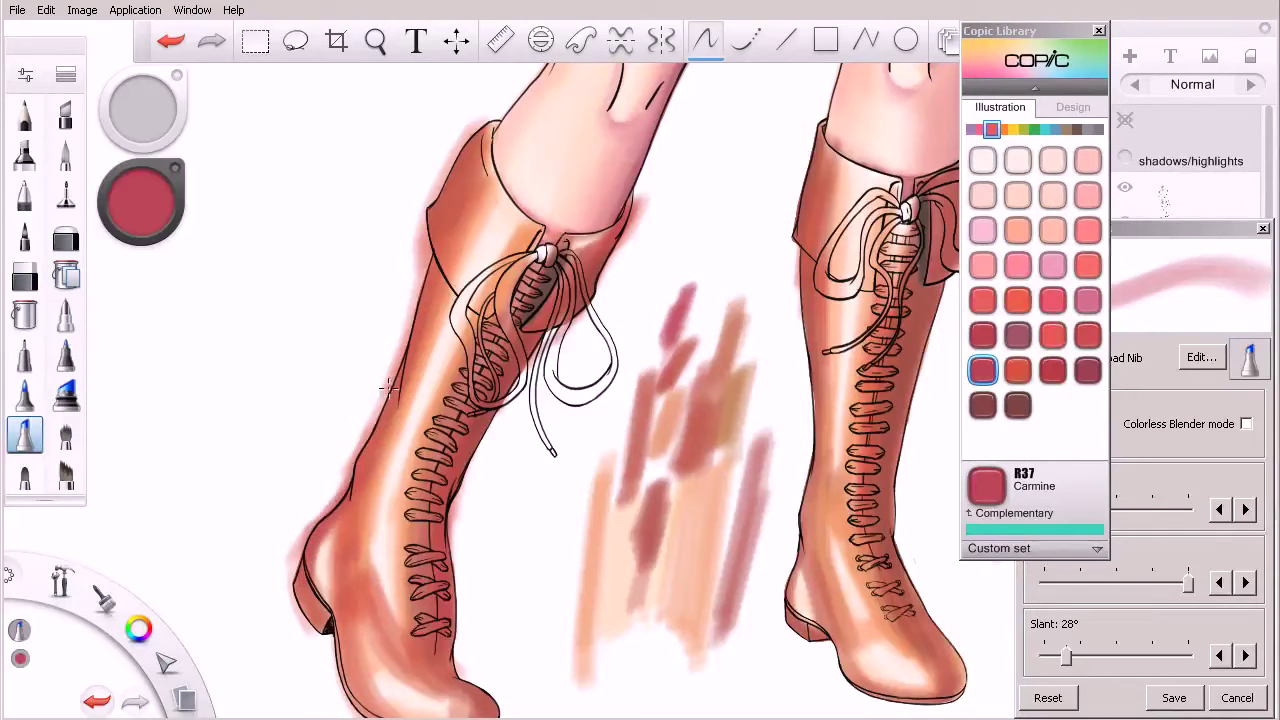
pyautogui.moveTo(361, 490)
pyautogui.mouseDown()
pyautogui.moveTo(465, 247)
pyautogui.moveTo(349, 533)
pyautogui.moveTo(431, 317)
pyautogui.mouseUp()
pyautogui.hotkey('ctrl', 'z')
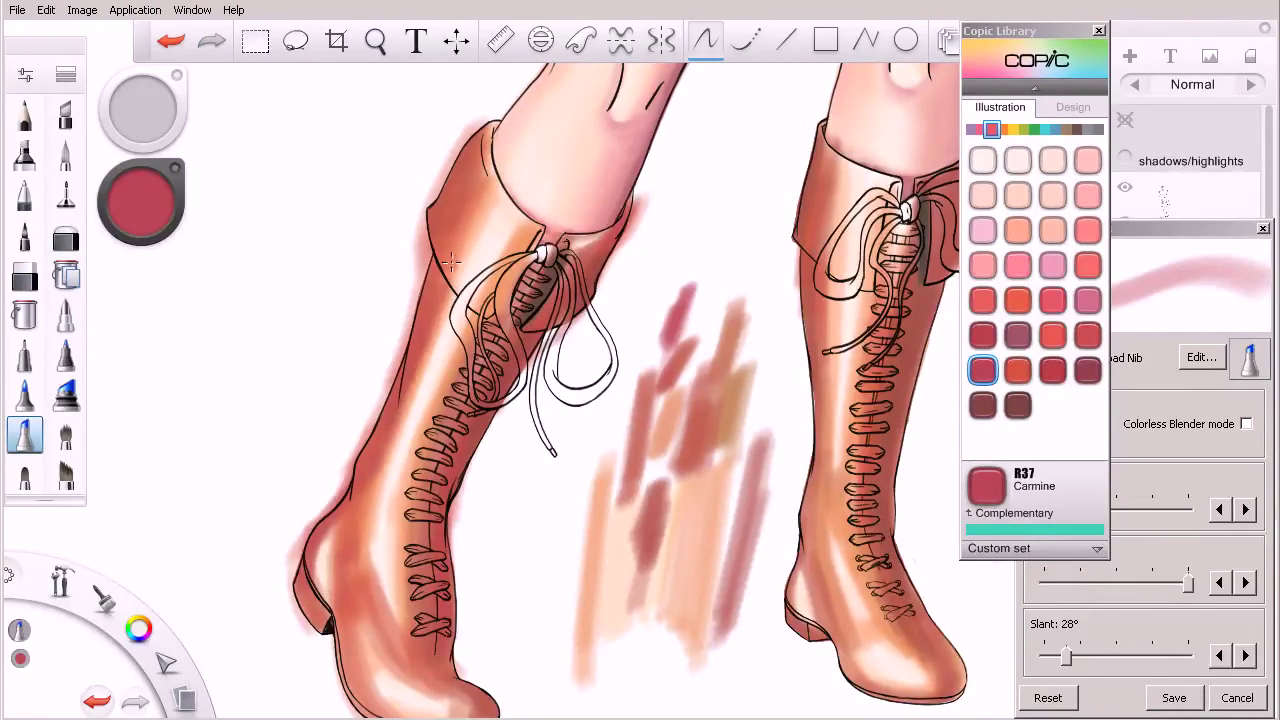
pyautogui.moveTo(356, 524); pyautogui.dragTo(429, 343)
pyautogui.moveTo(338, 500); pyautogui.dragTo(408, 326)
# - Try E97 Deep Orange from the brown colour family and switch to E95 Flesh Pink
pyautogui.press('space')
pyautogui.moveTo(520, 394)
pyautogui.mouseDown()
pyautogui.moveTo(456, 438)
pyautogui.moveTo(500, 408)
pyautogui.mouseUp()
pyautogui.click(998, 131)
pyautogui.click(1076, 129)
pyautogui.click(1017, 264)
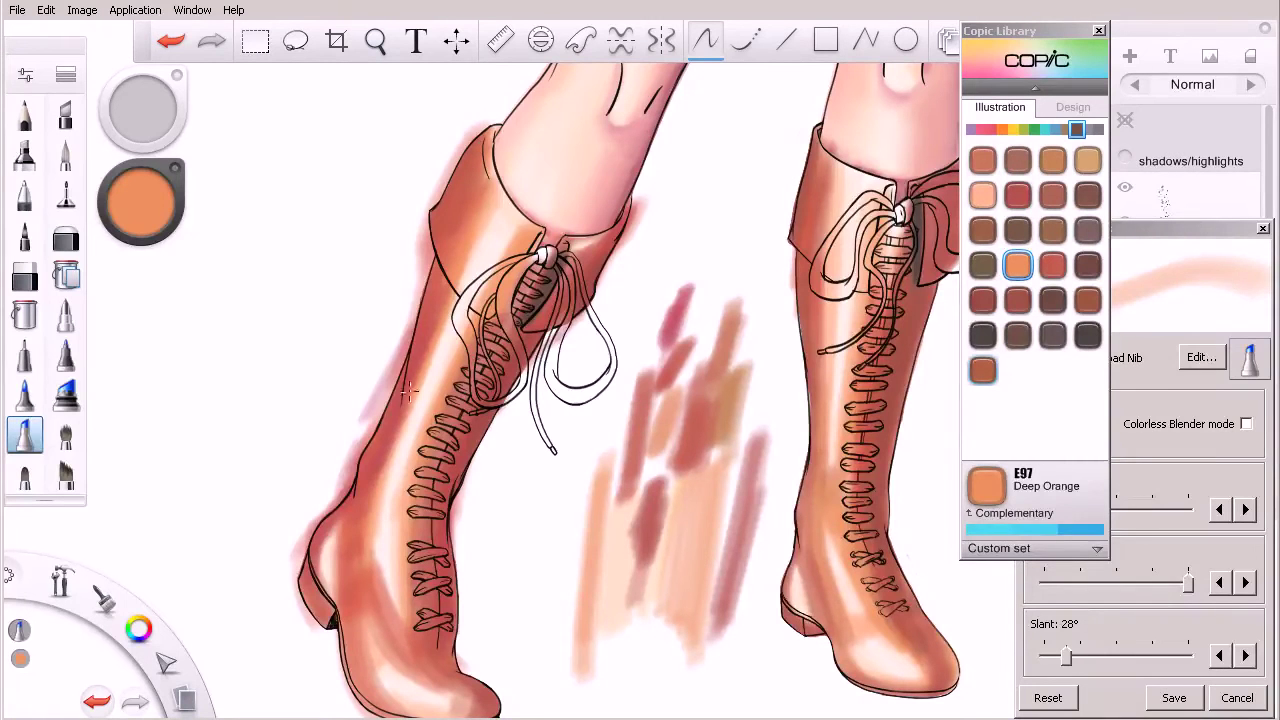
pyautogui.click(982, 194)
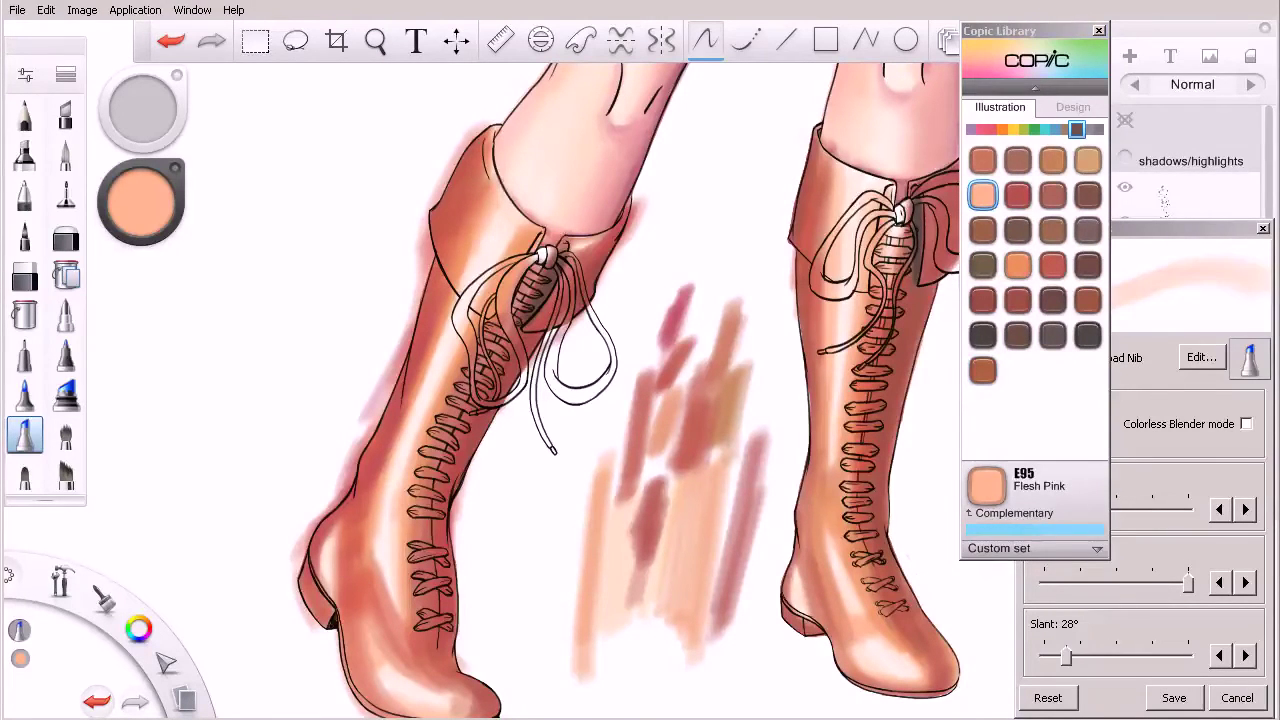
# - Show the shadows/highlights layer and blend the left boot's shaft with Flesh Pink, undoing the last stroke and using a smaller brush below the cuff
pyautogui.click(1125, 124)
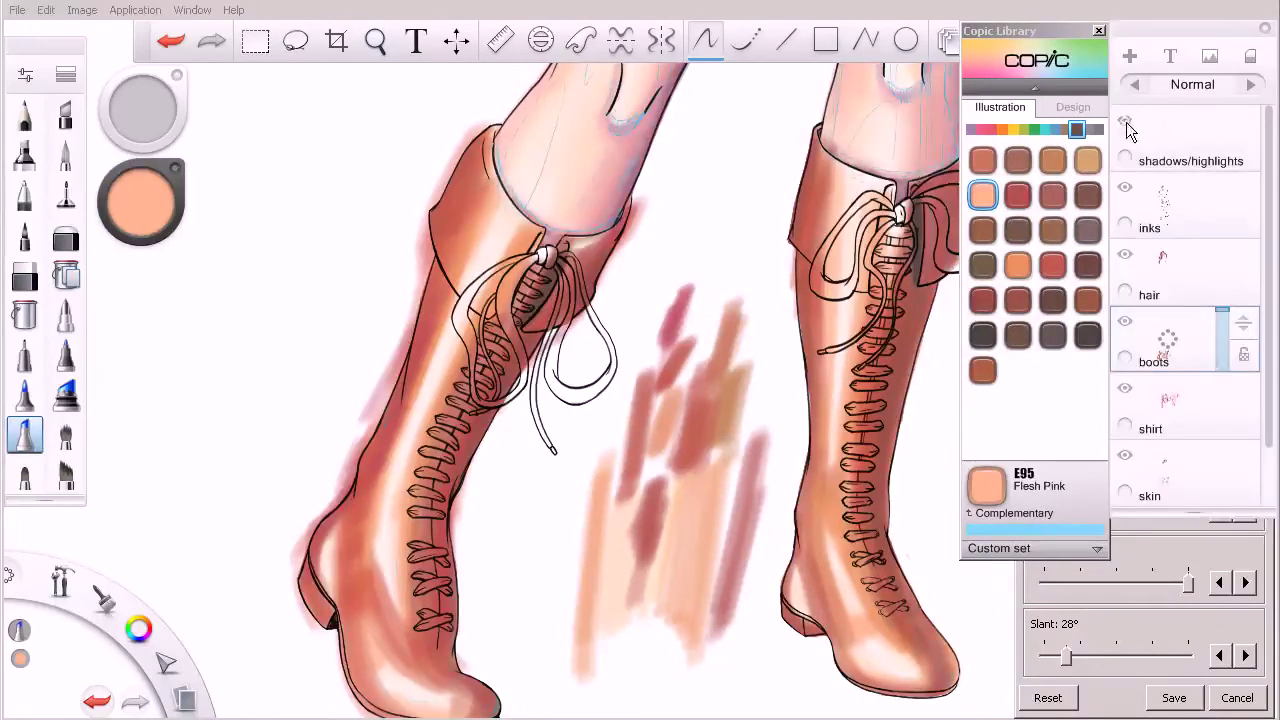
pyautogui.hotkey('ctrl', 'alt')
pyautogui.moveTo(533, 306); pyautogui.dragTo(586, 312)
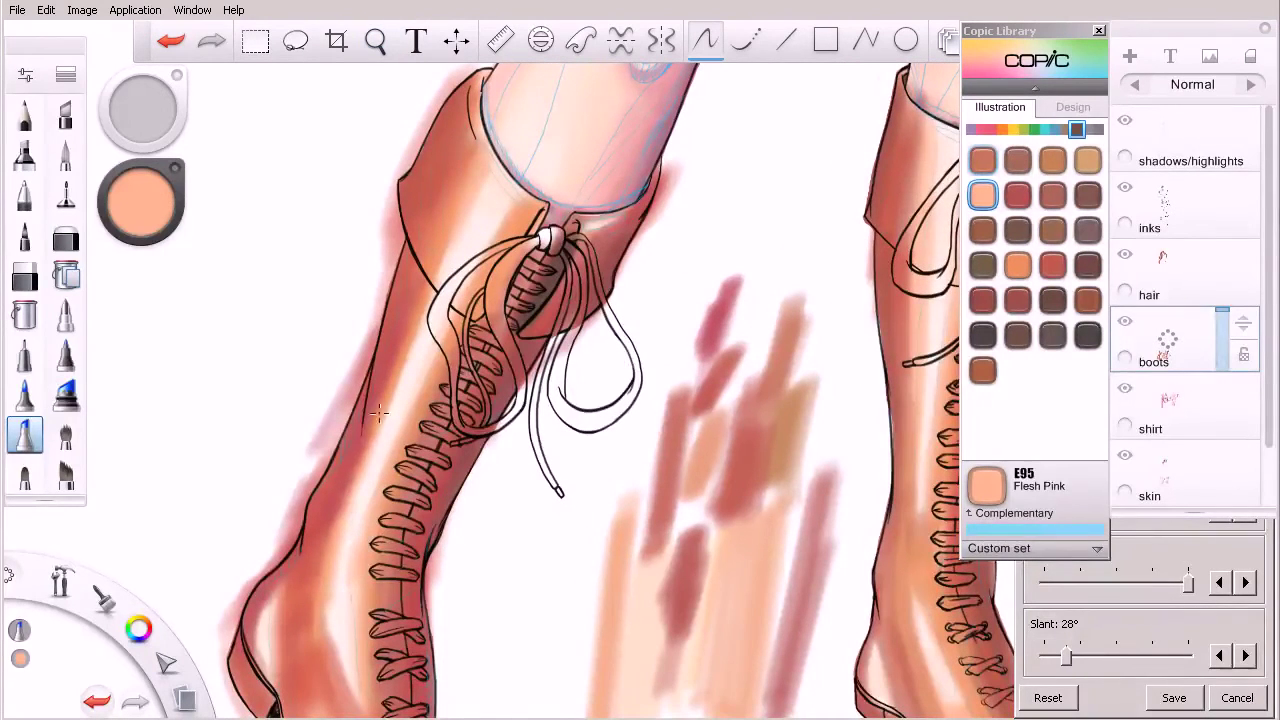
pyautogui.moveTo(337, 544)
pyautogui.mouseDown()
pyautogui.moveTo(391, 453)
pyautogui.moveTo(344, 563)
pyautogui.moveTo(399, 450)
pyautogui.mouseUp()
pyautogui.moveTo(346, 554); pyautogui.dragTo(355, 579)
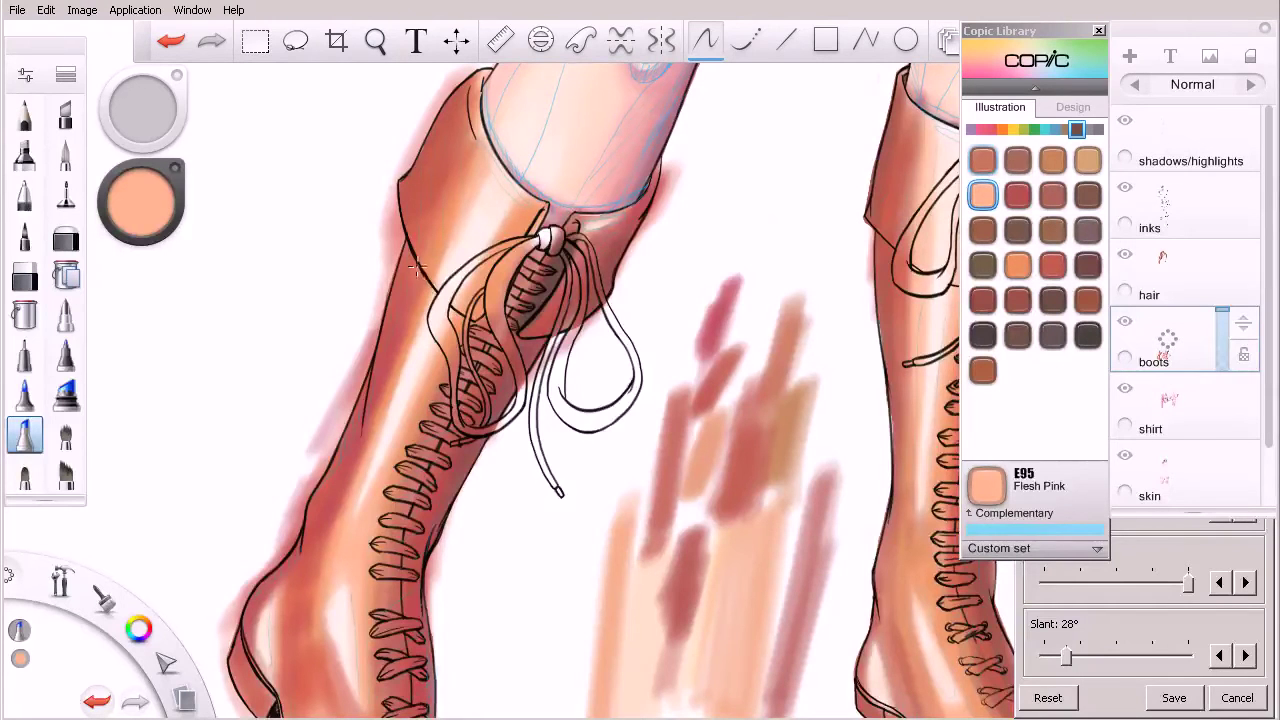
pyautogui.hotkey('ctrl', 'z')
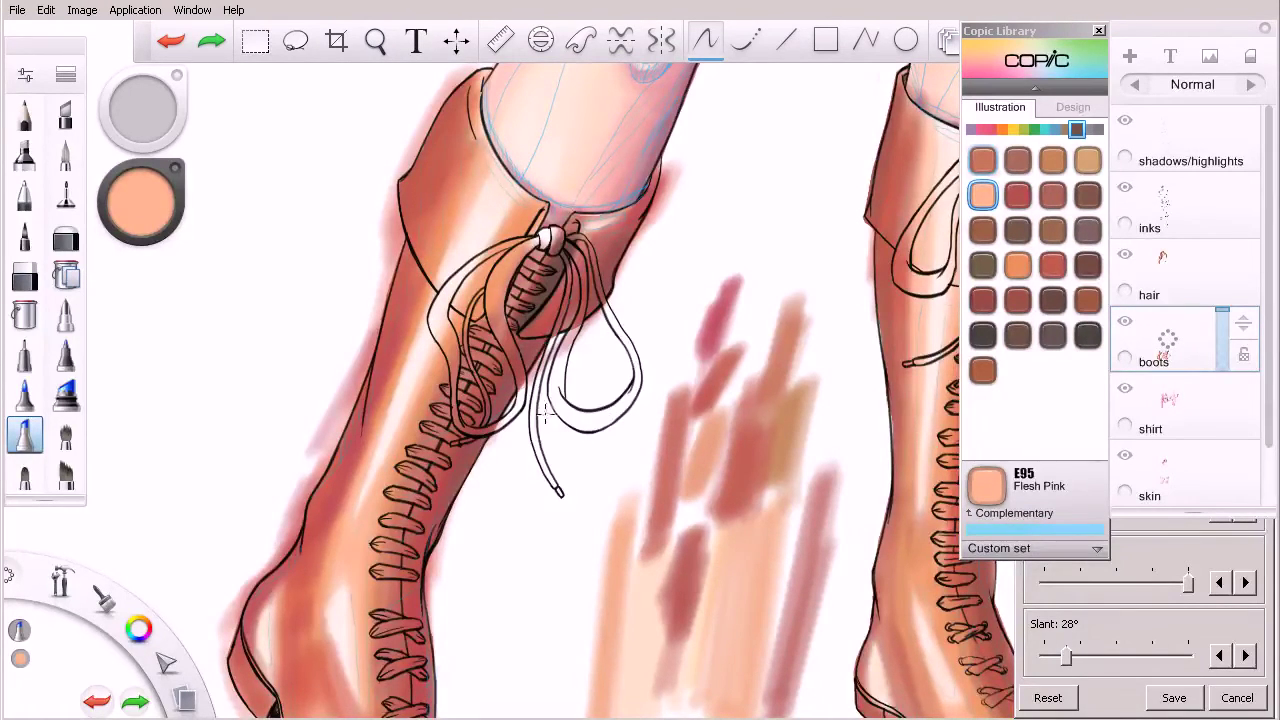
pyautogui.press('[')
pyautogui.moveTo(428, 275); pyautogui.dragTo(420, 258)
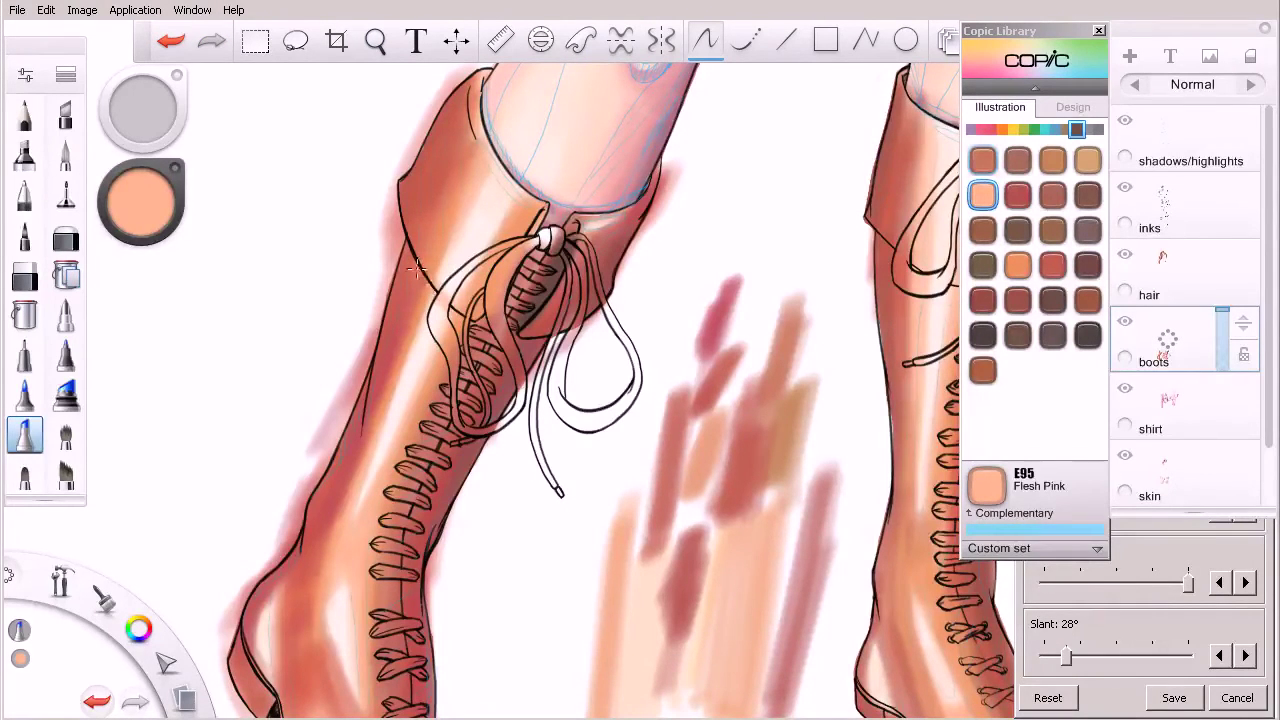
# - Pick E08 Brown and paint a thin shadow under the left boot's cuff with a smaller brush after undoing the first stroke
pyautogui.press('space')
pyautogui.moveTo(580, 385); pyautogui.dragTo(560, 398)
pyautogui.click(1051, 265)
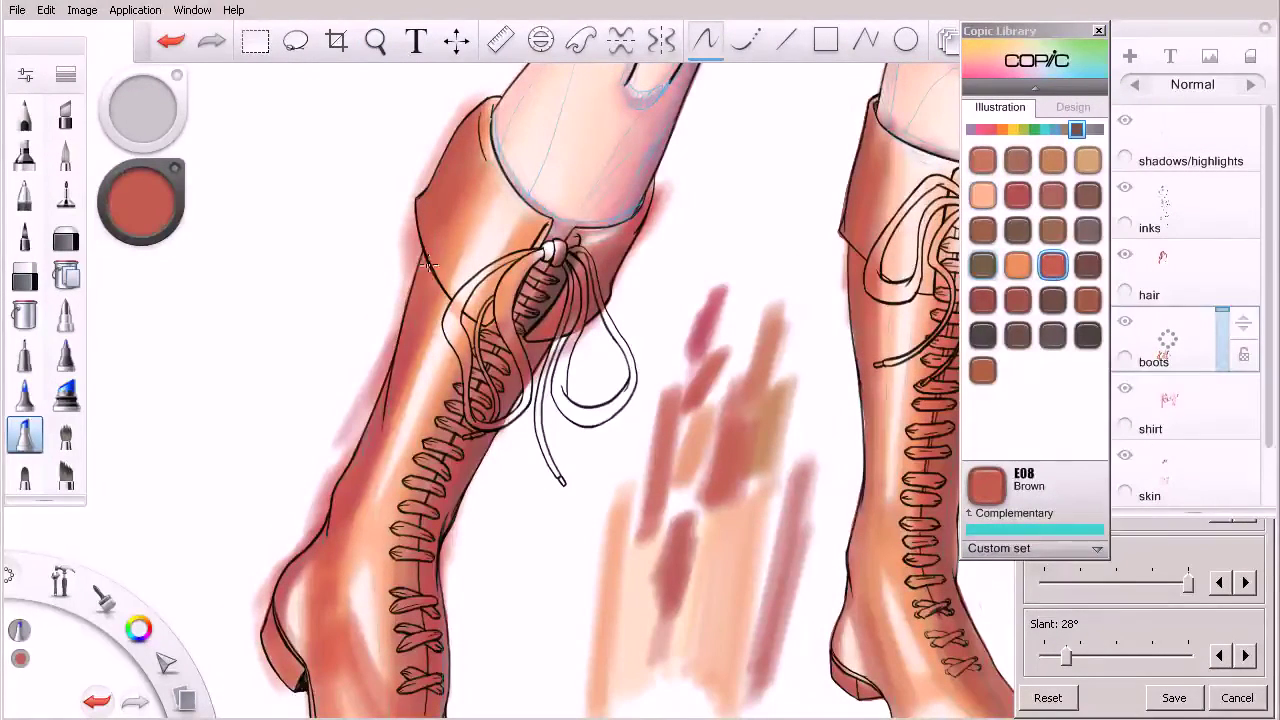
pyautogui.hotkey('ctrl', 'z')
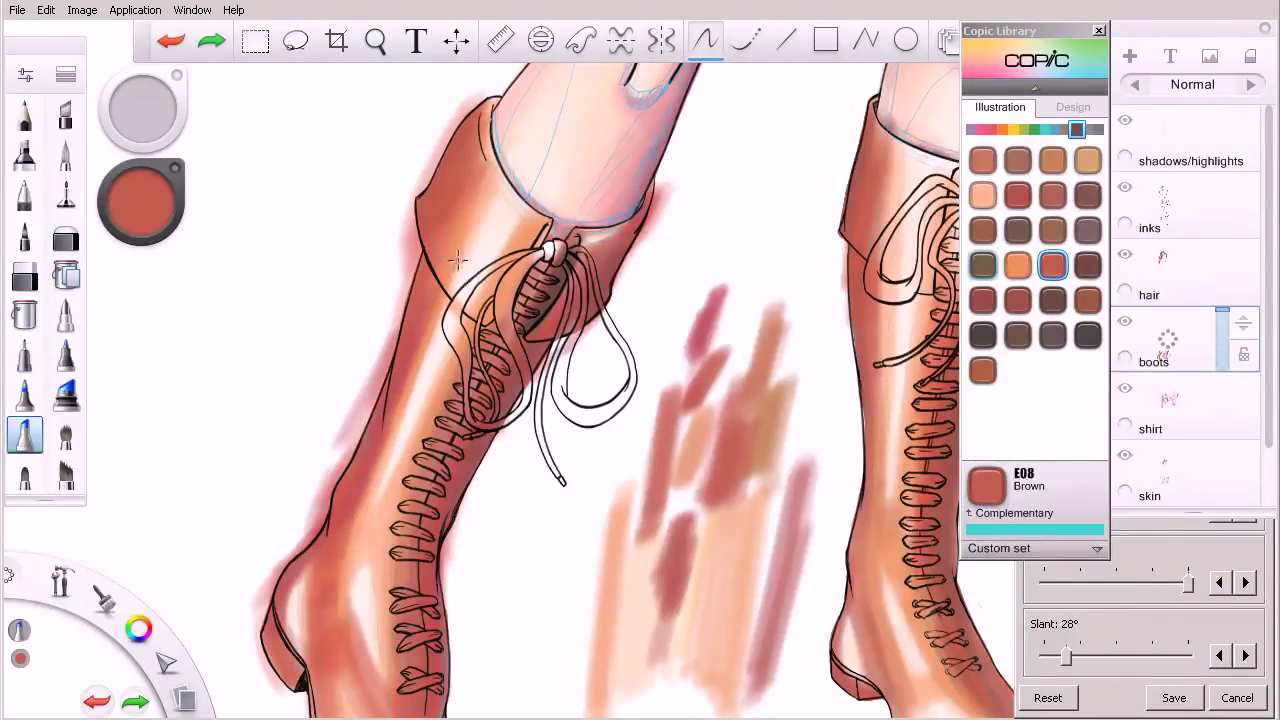
pyautogui.press('[')
pyautogui.moveTo(445, 280)
pyautogui.mouseDown()
pyautogui.moveTo(420, 262)
pyautogui.moveTo(488, 331)
pyautogui.mouseUp()
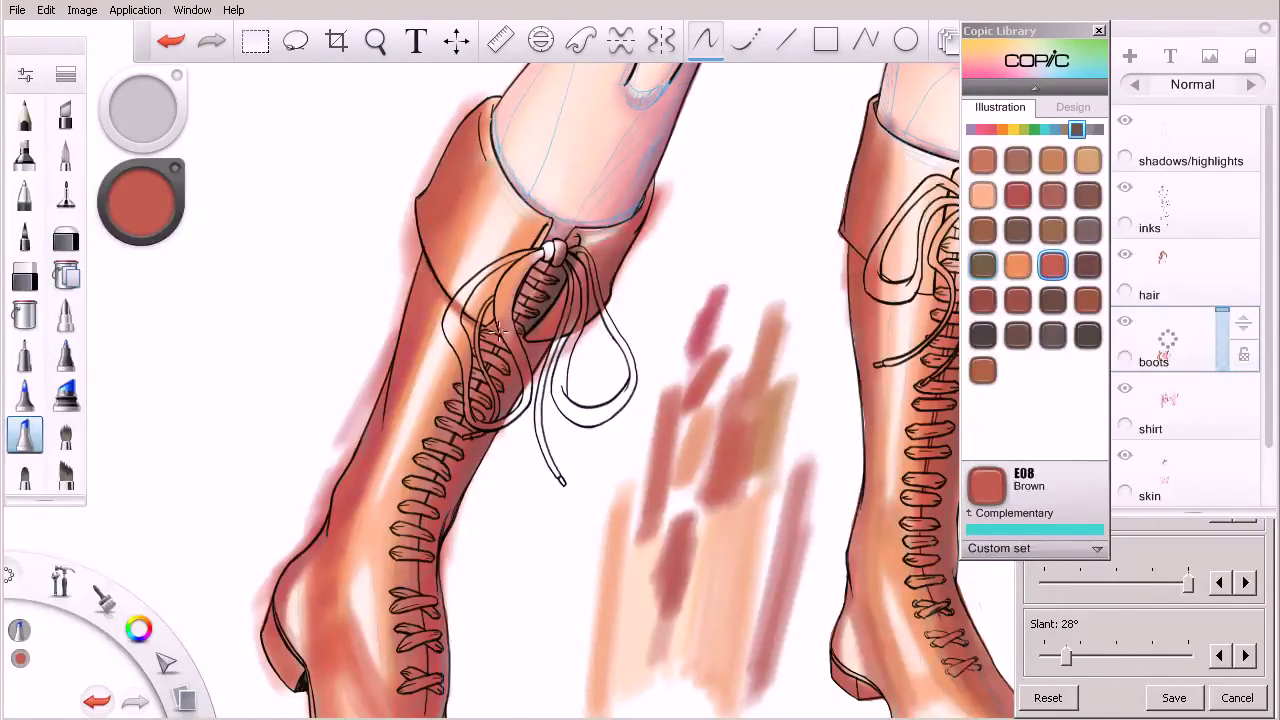
pyautogui.moveTo(440, 280); pyautogui.dragTo(517, 327)
# - Set the brush size to 20, pick R56 Currant from the red family and paint a test swatch between the boots
pyautogui.press('space')
pyautogui.moveTo(615, 536); pyautogui.dragTo(558, 572)
pyautogui.click(989, 131)
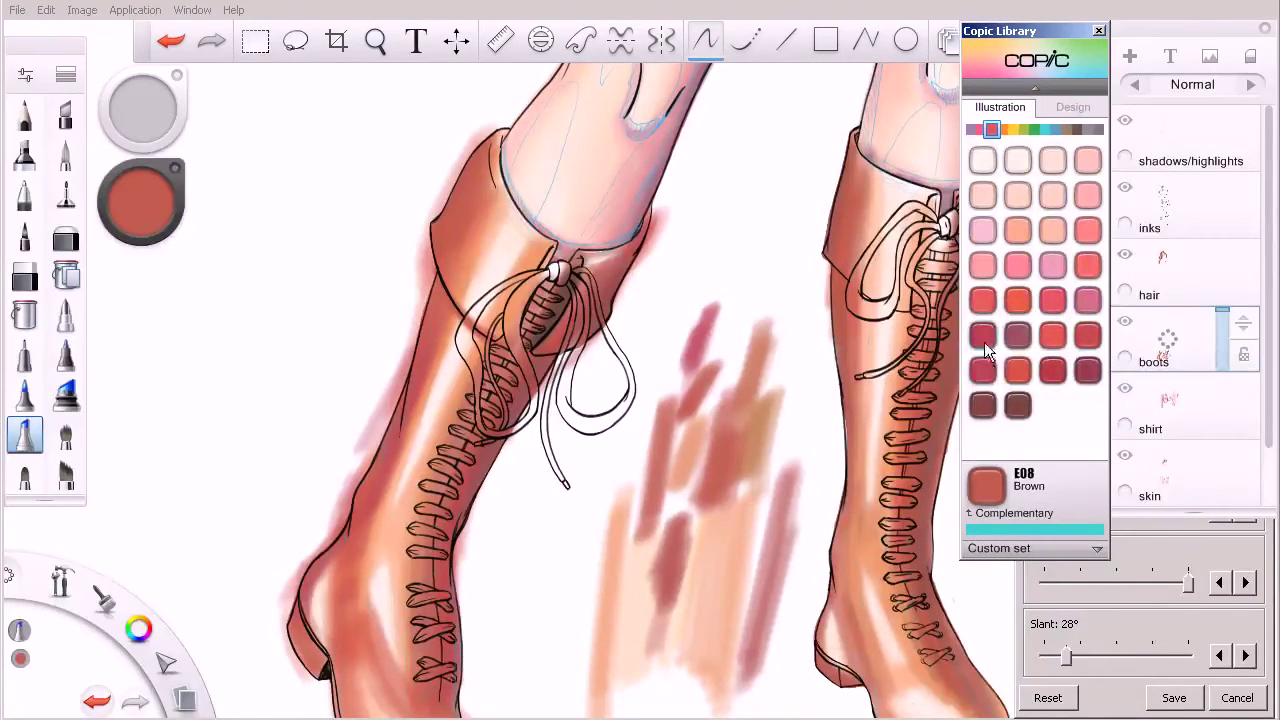
pyautogui.click(983, 335)
pyautogui.press(']')
pyautogui.press(']')
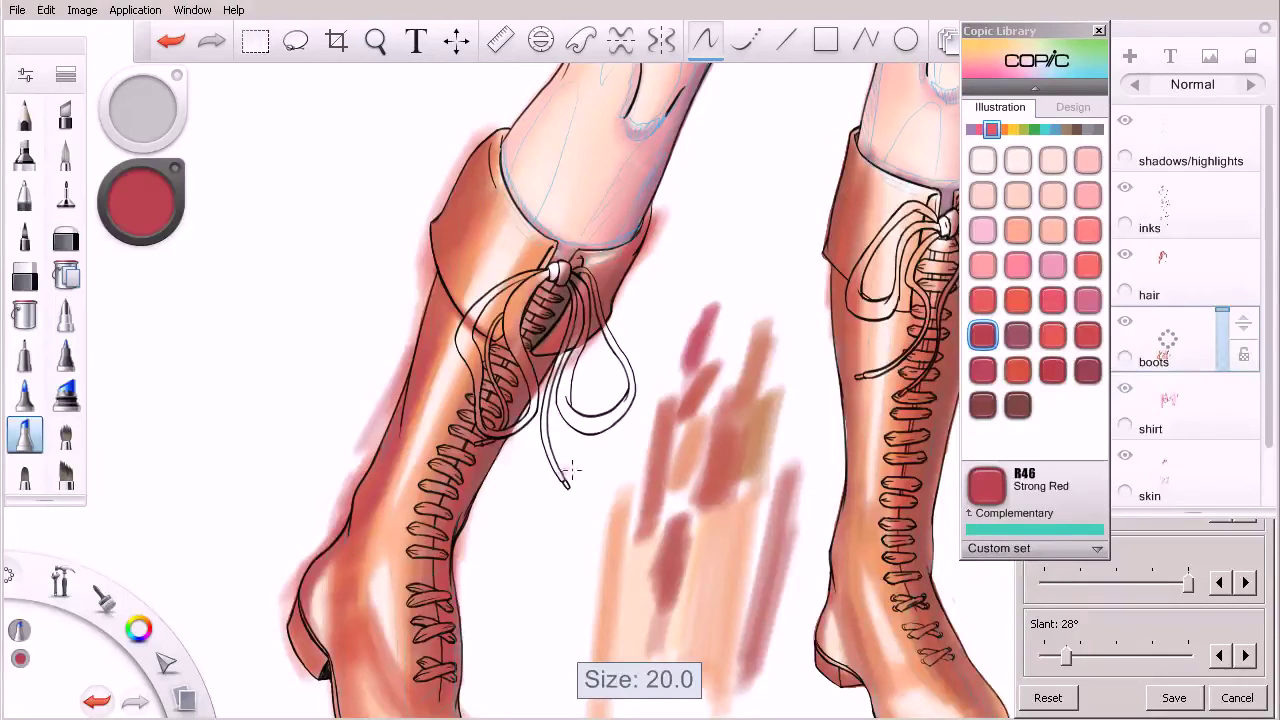
pyautogui.click(1012, 342)
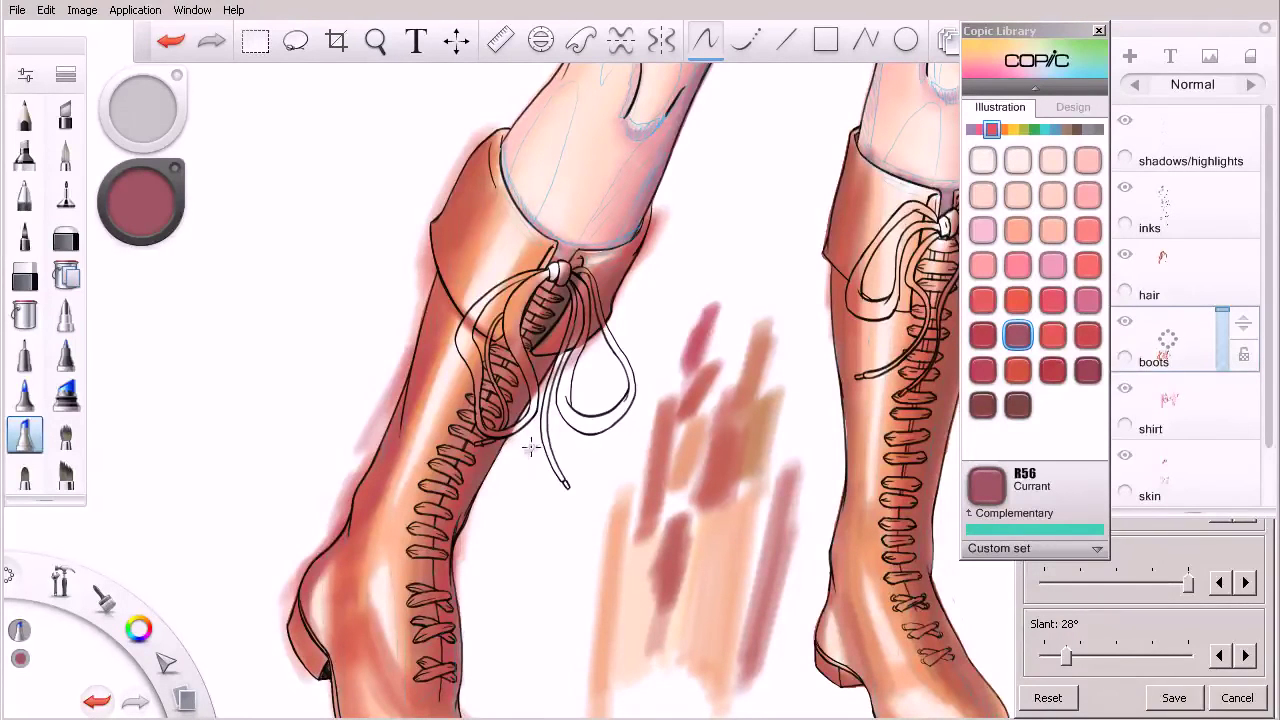
pyautogui.moveTo(529, 457)
pyautogui.mouseDown()
pyautogui.moveTo(587, 498)
pyautogui.moveTo(622, 448)
pyautogui.moveTo(590, 565)
pyautogui.mouseUp()
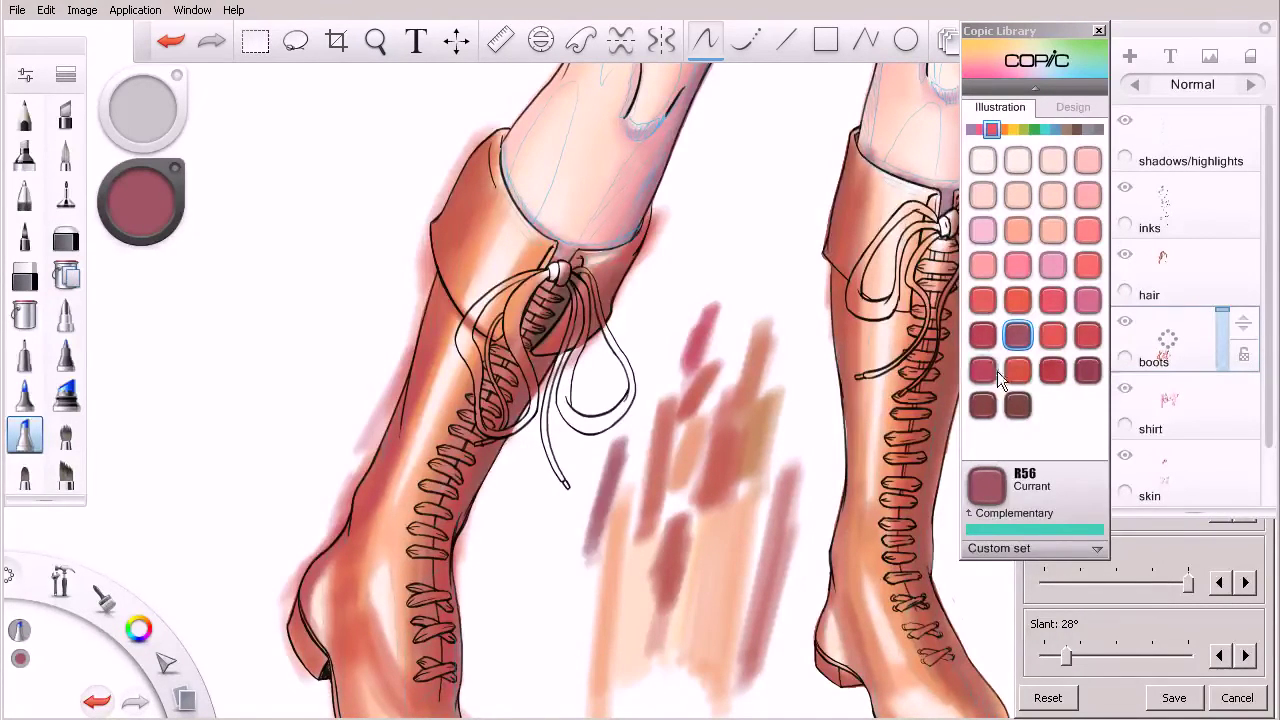
# - Shade the back edge of the left boot's shaft with R56 Currant and soften it in colorless blender mode at size 25
pyautogui.moveTo(430, 288); pyautogui.dragTo(362, 468)
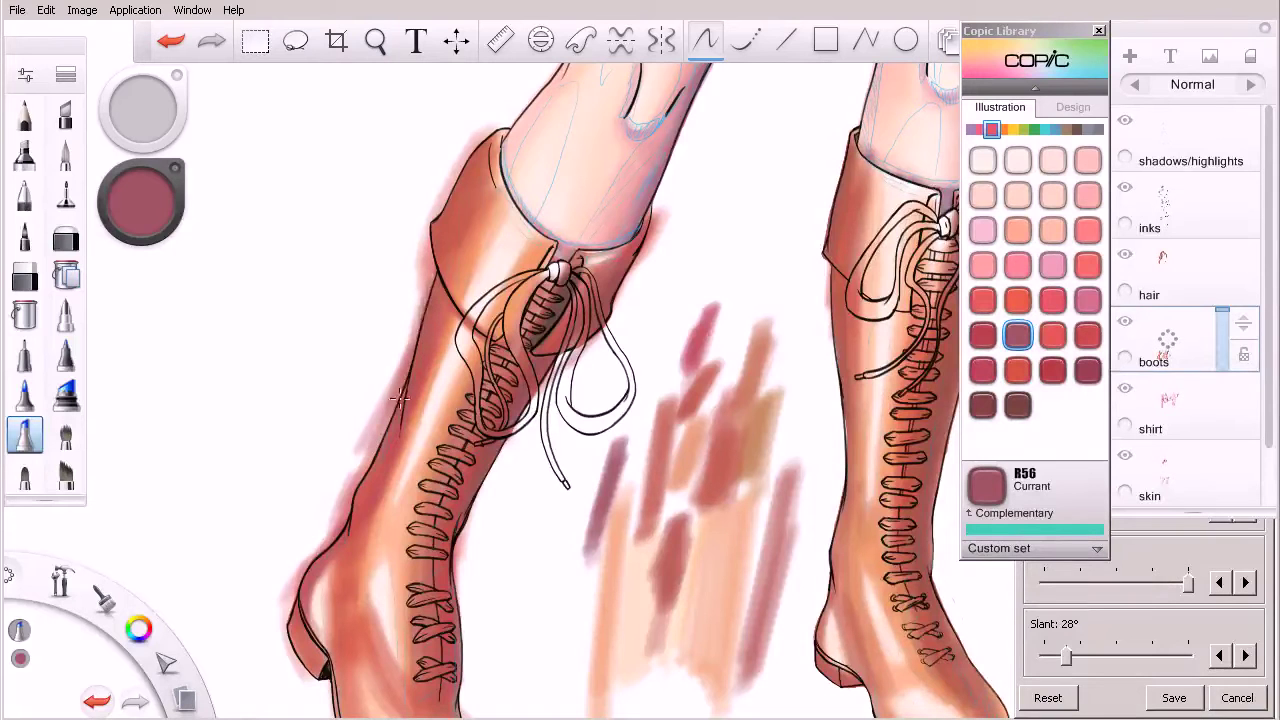
pyautogui.moveTo(427, 338); pyautogui.dragTo(372, 466)
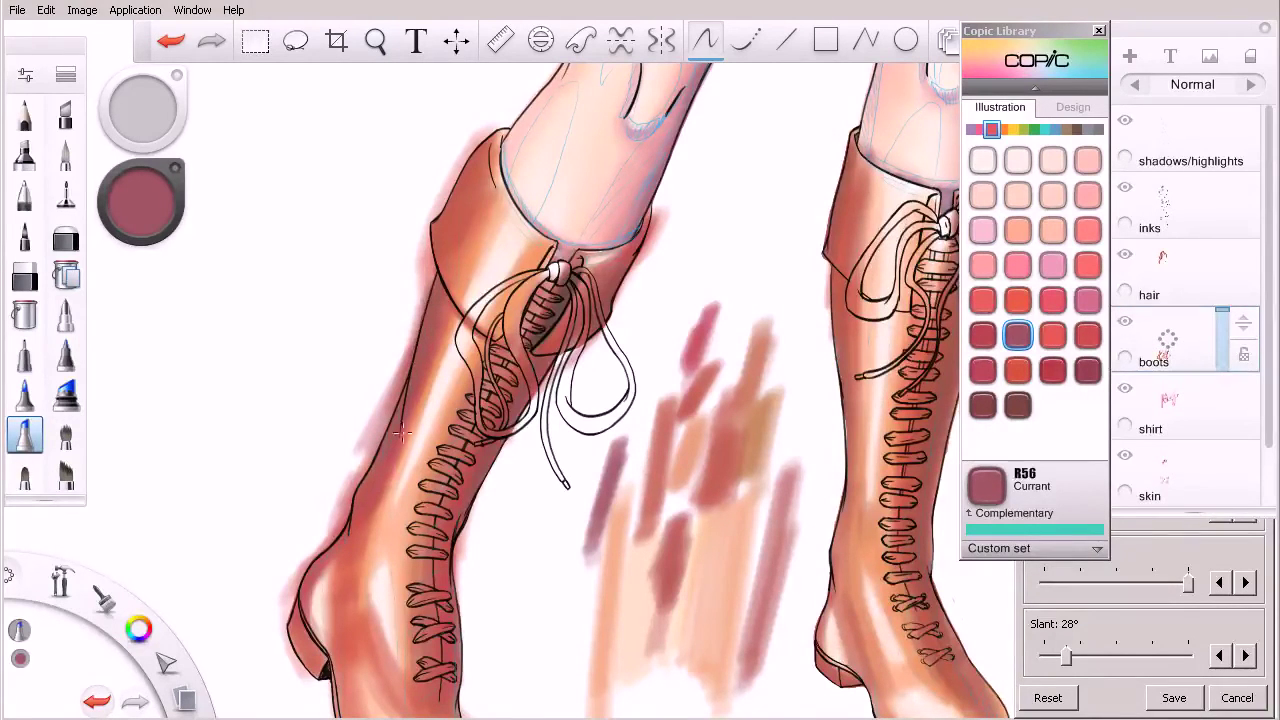
pyautogui.click(1178, 551)
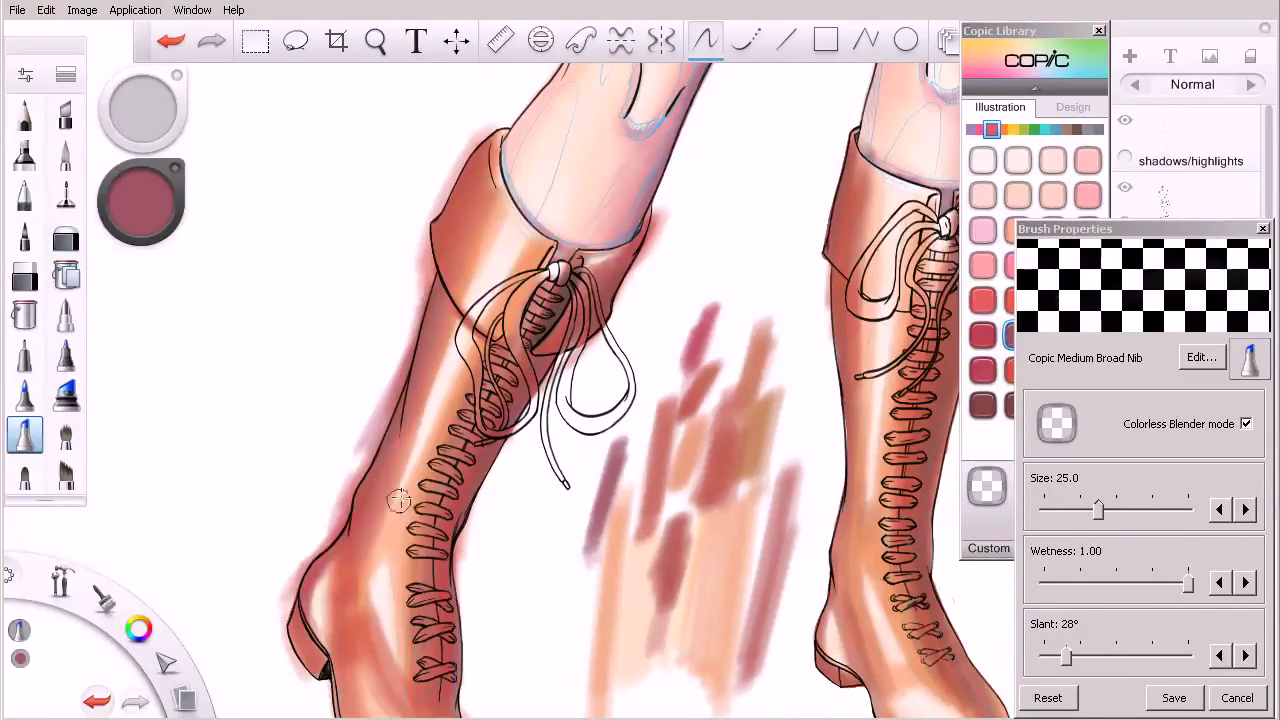
pyautogui.scroll(-1, 415, 510)
pyautogui.moveTo(415, 510)
pyautogui.mouseDown()
pyautogui.moveTo(457, 435)
pyautogui.moveTo(413, 490)
pyautogui.mouseUp()
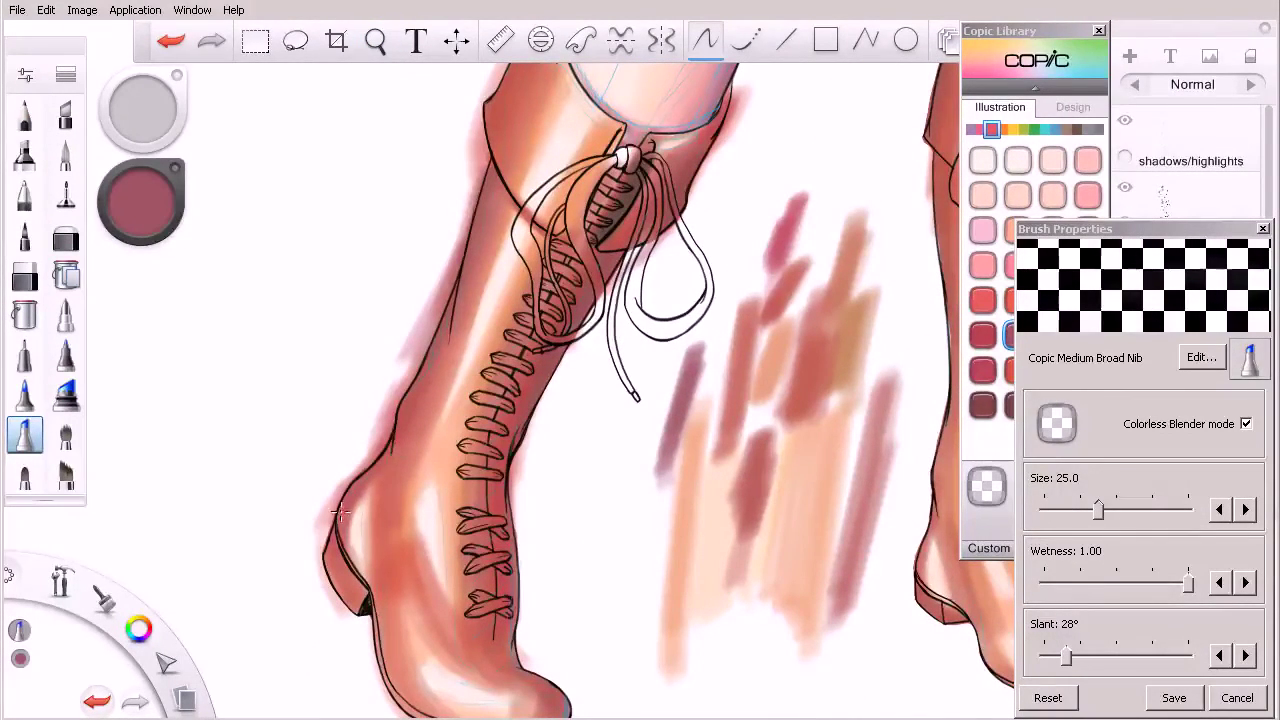
# - Blend the shading around the left boot's heel and ankle with the colorless blender, undoing one stroke along the way
pyautogui.moveTo(364, 470); pyautogui.dragTo(334, 563)
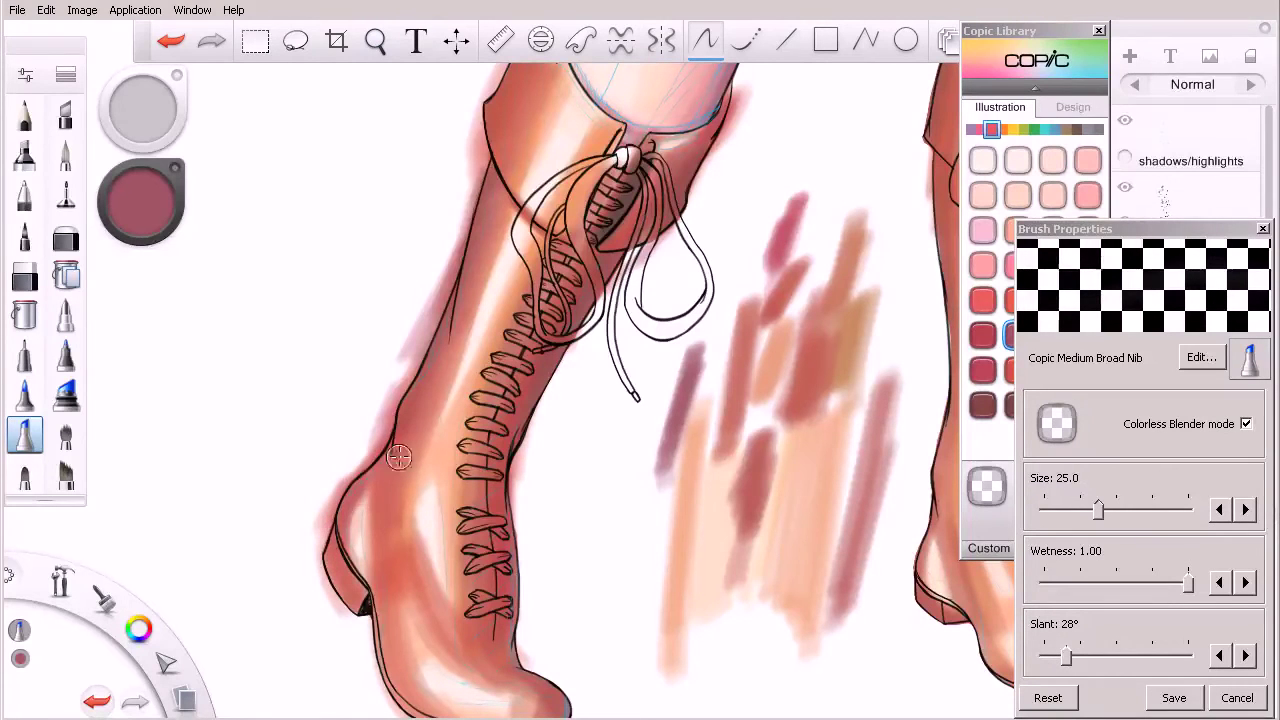
pyautogui.hotkey('ctrl', 'z')
pyautogui.moveTo(338, 519); pyautogui.dragTo(368, 584)
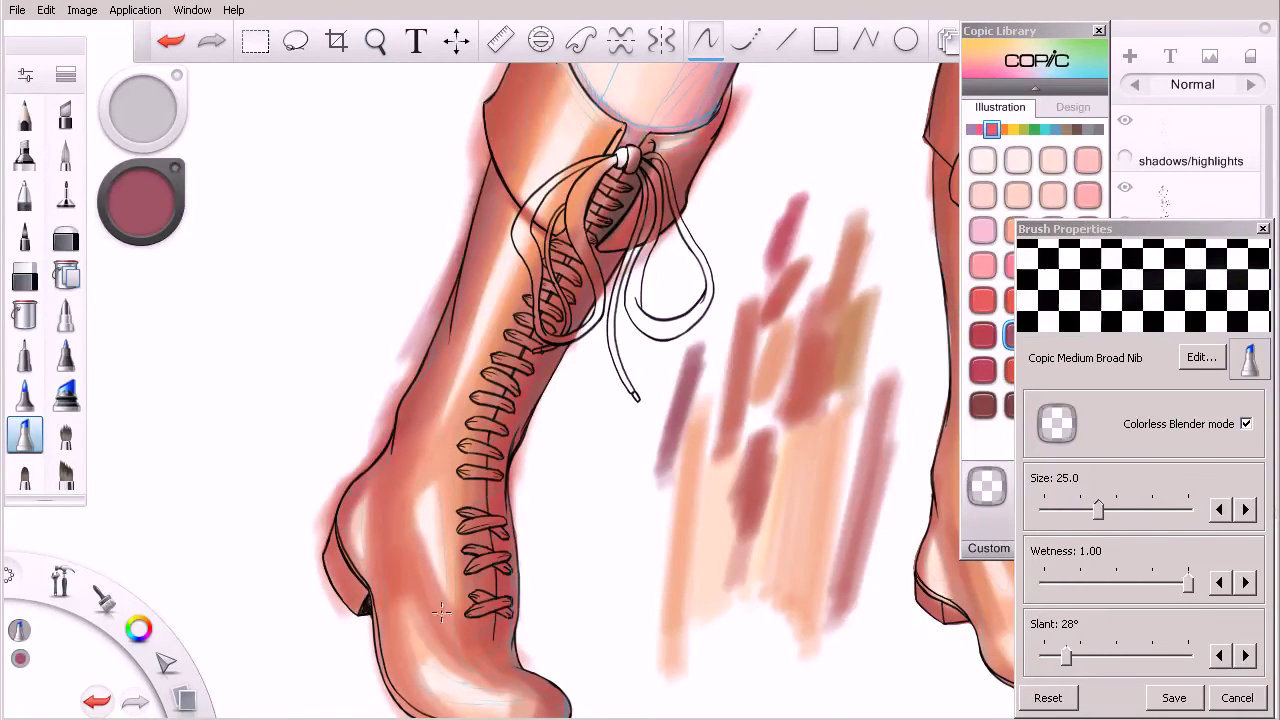
pyautogui.press('space')
pyautogui.moveTo(444, 550); pyautogui.dragTo(467, 522)
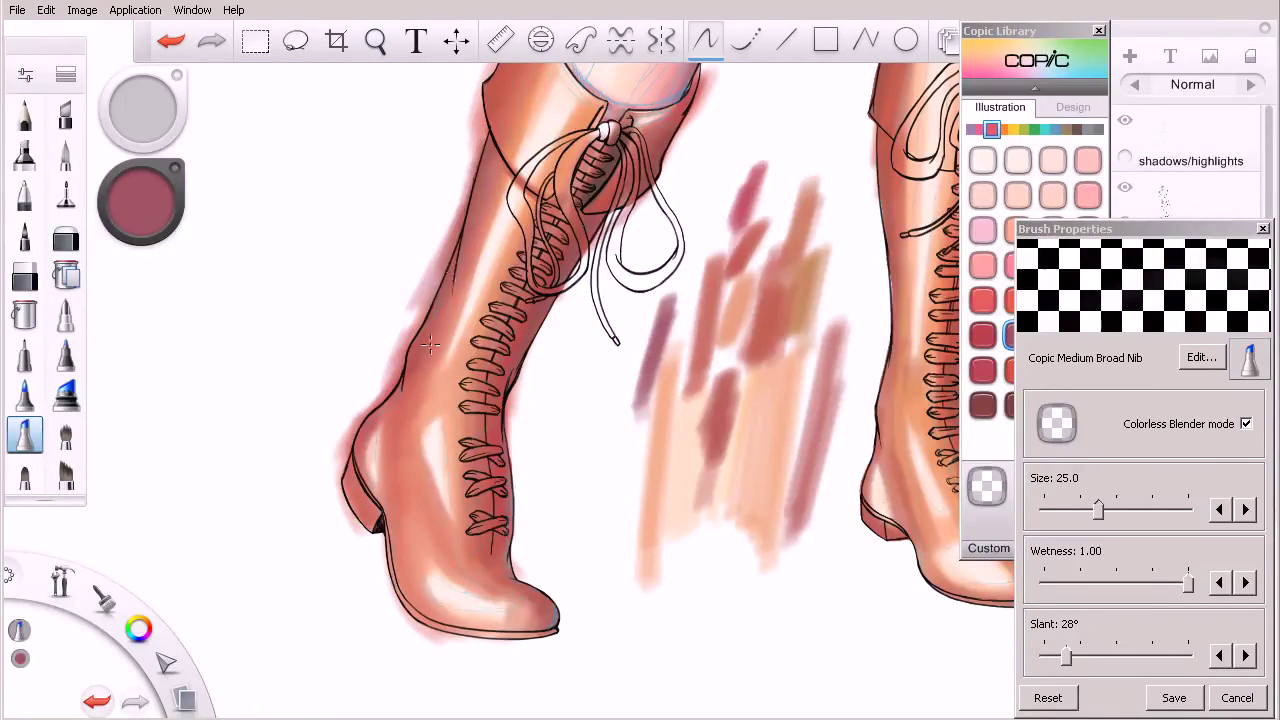
# - Erase the colour spilling outside the left boot's back outline from cuff to heel with the Pressure Sensitive Eraser, redoing one stroke
pyautogui.press('space')
pyautogui.moveTo(590, 360); pyautogui.dragTo(575, 455)
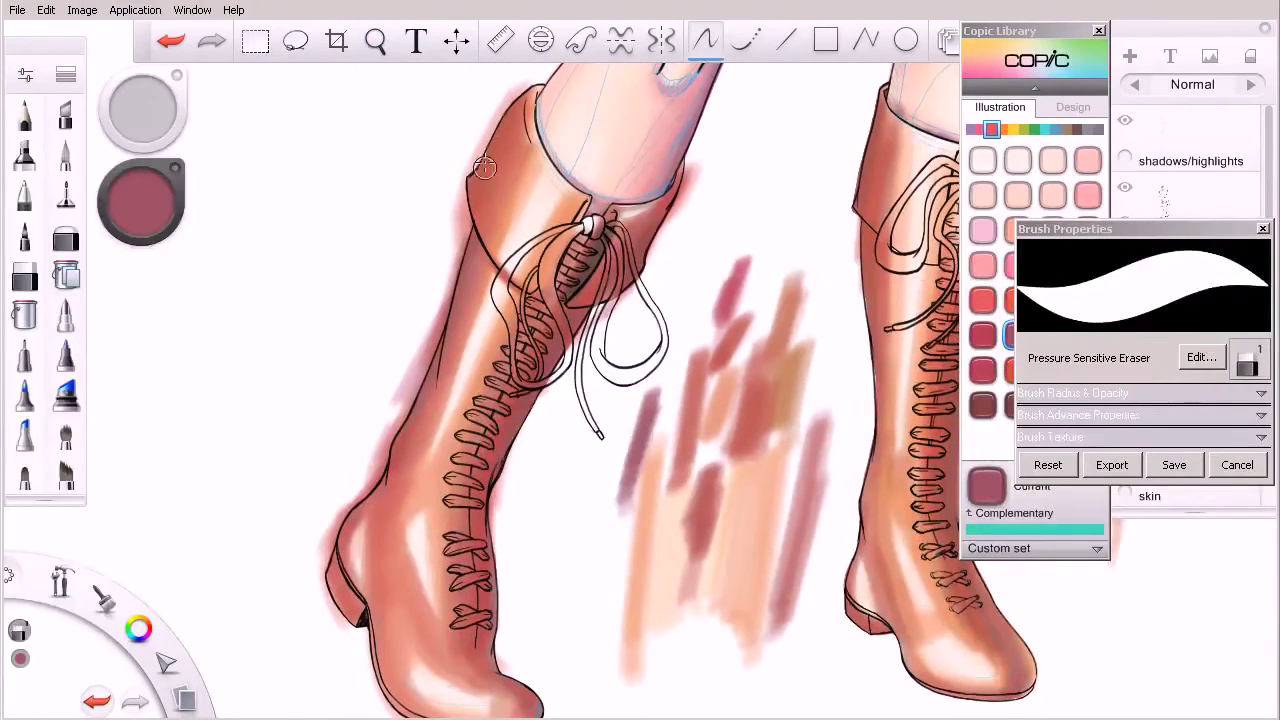
pyautogui.moveTo(476, 146)
pyautogui.mouseDown()
pyautogui.moveTo(457, 189)
pyautogui.moveTo(459, 252)
pyautogui.mouseUp()
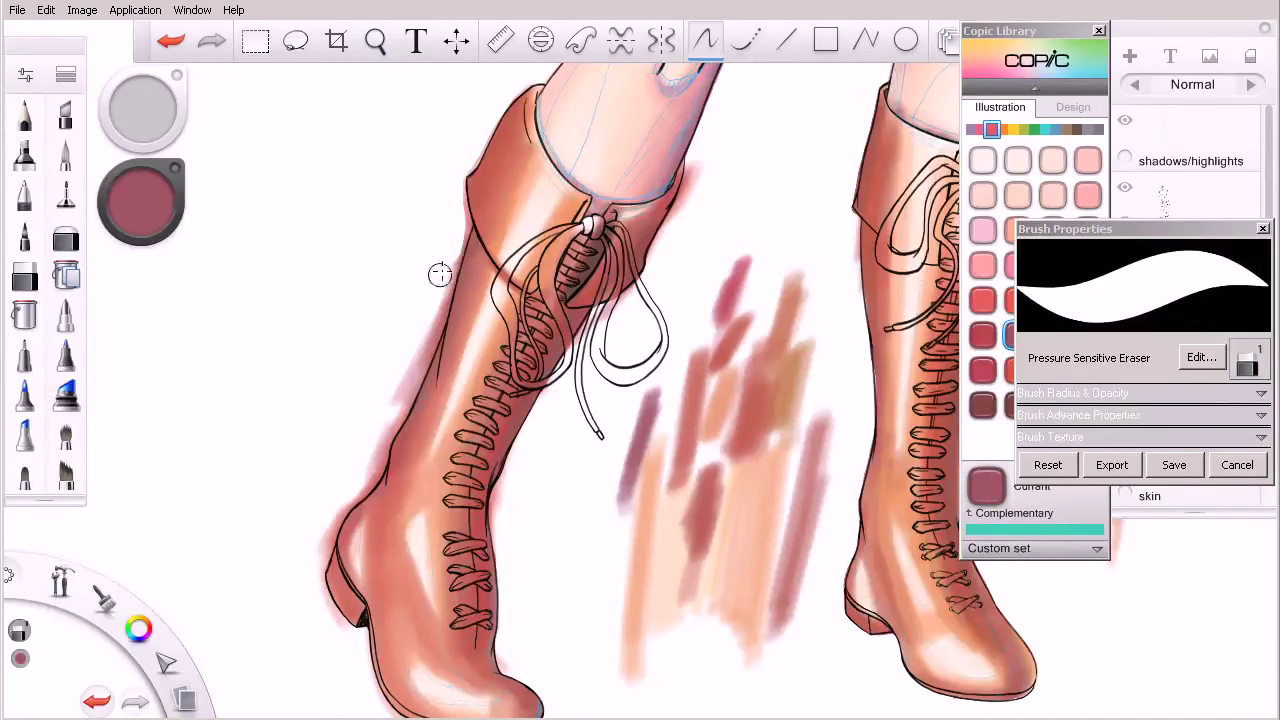
pyautogui.moveTo(452, 262)
pyautogui.mouseDown()
pyautogui.moveTo(418, 379)
pyautogui.moveTo(378, 440)
pyautogui.moveTo(409, 386)
pyautogui.mouseUp()
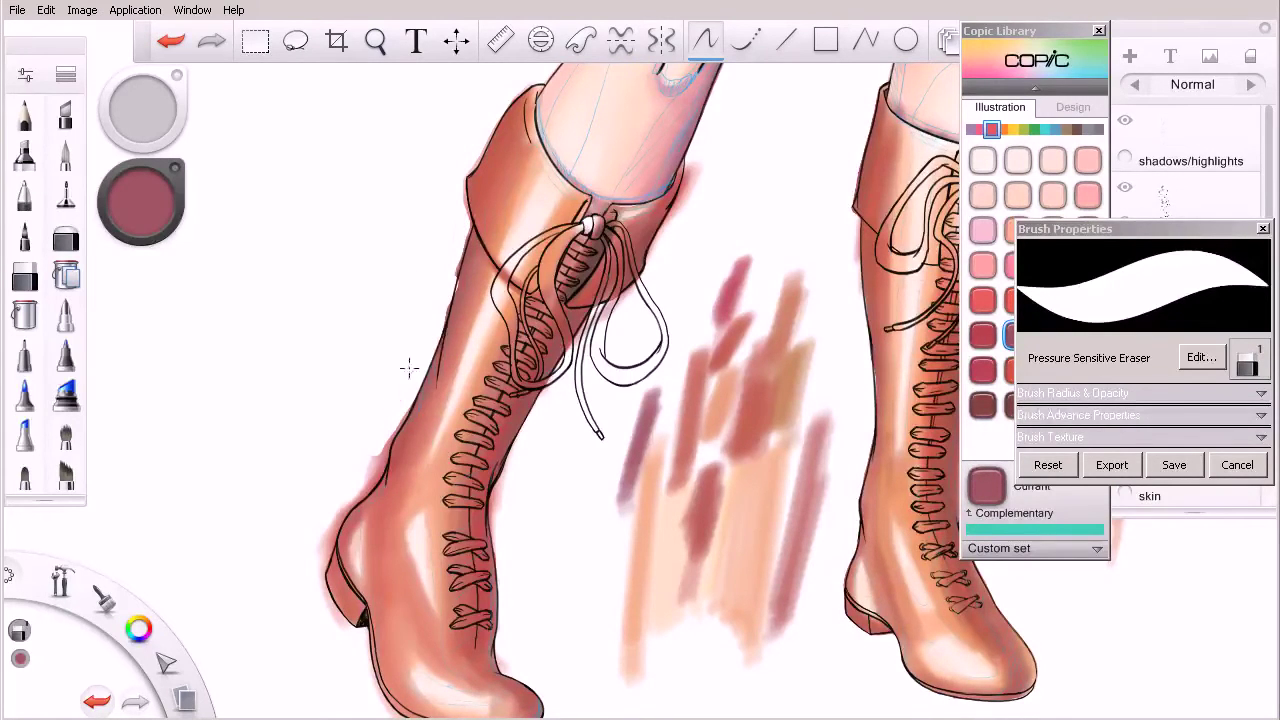
pyautogui.hotkey('ctrl', 'z')
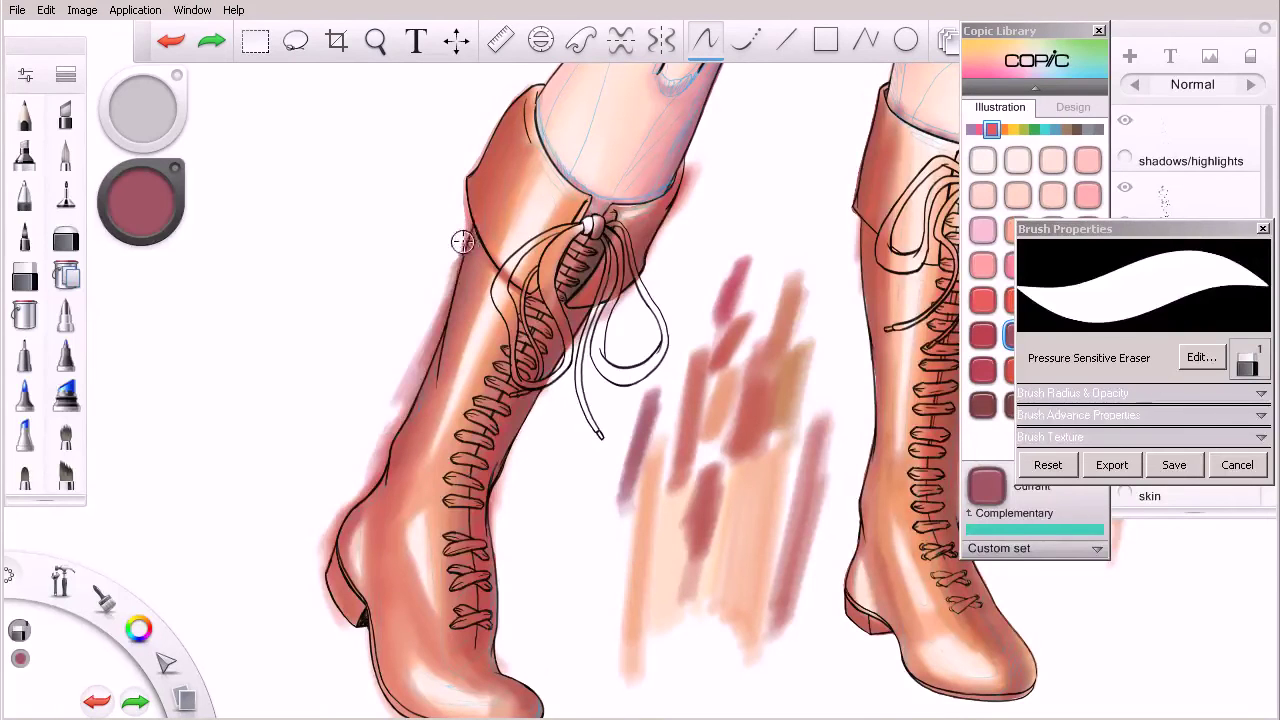
pyautogui.moveTo(456, 258)
pyautogui.mouseDown()
pyautogui.moveTo(391, 414)
pyautogui.moveTo(420, 337)
pyautogui.mouseUp()
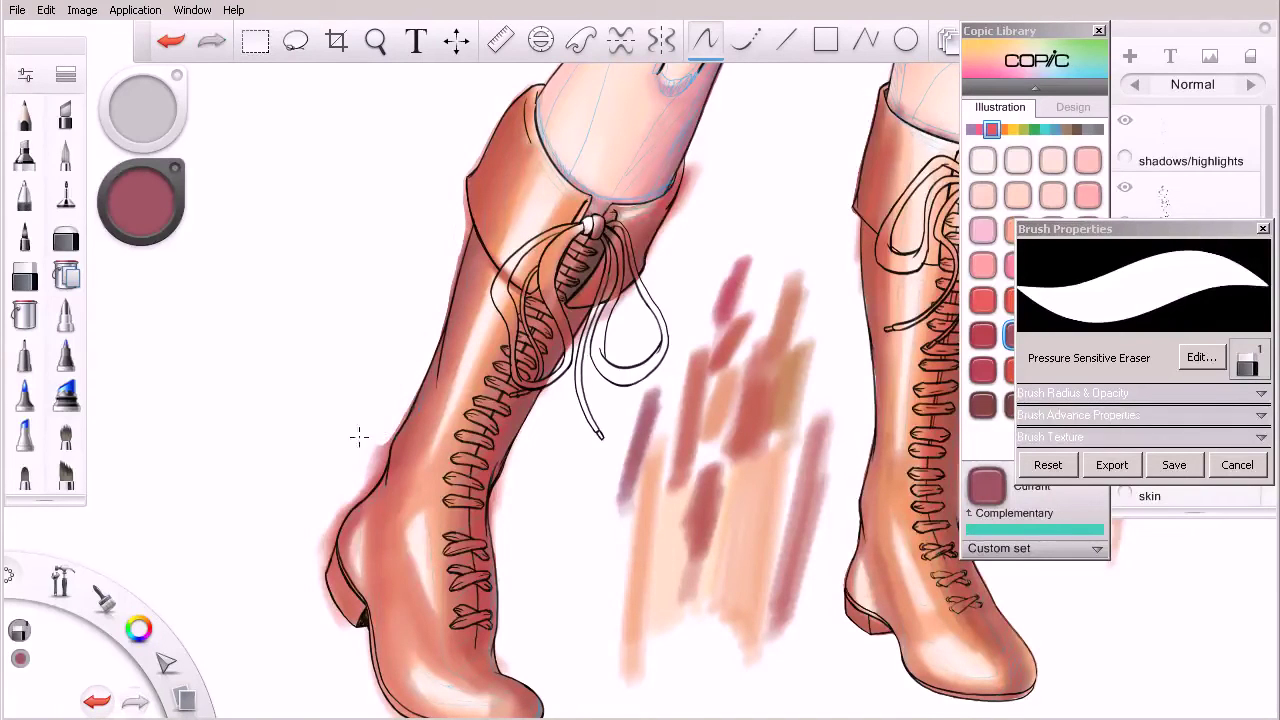
pyautogui.moveTo(396, 403)
pyautogui.mouseDown()
pyautogui.moveTo(361, 483)
pyautogui.moveTo(387, 431)
pyautogui.moveTo(379, 463)
pyautogui.moveTo(314, 569)
pyautogui.moveTo(329, 523)
pyautogui.moveTo(299, 637)
pyautogui.mouseUp()
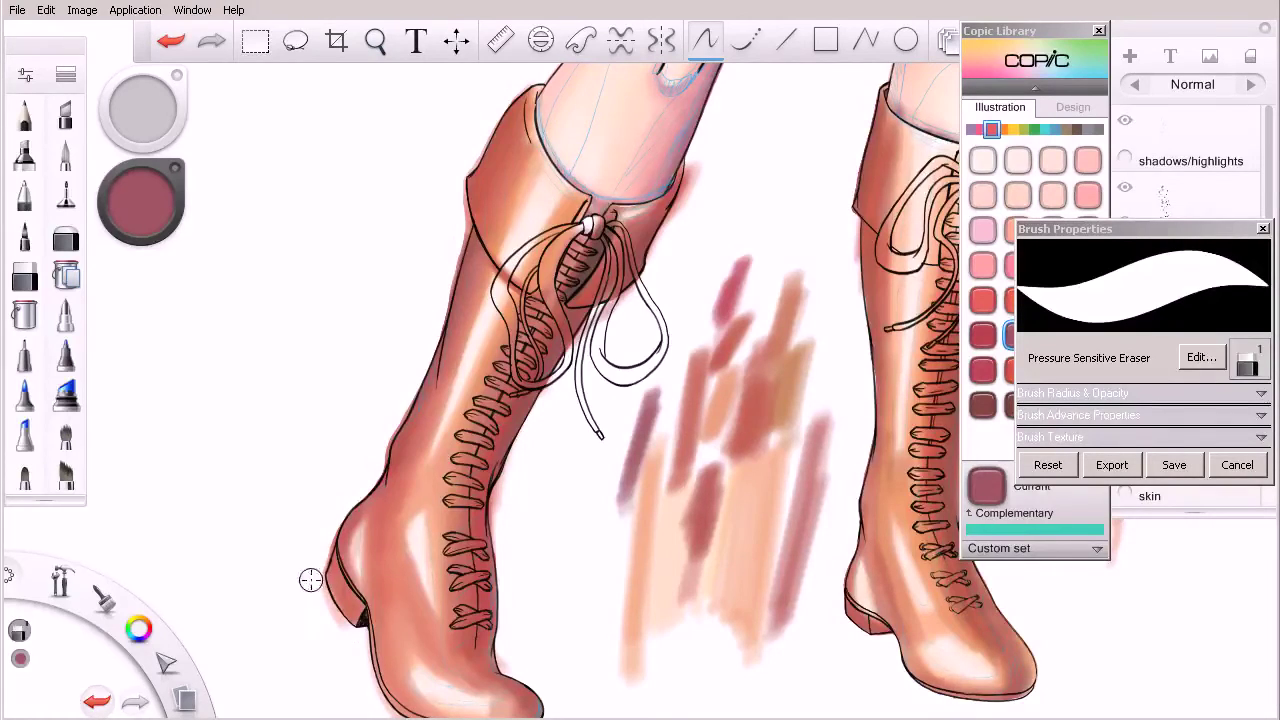
# - Examine the boots' colouring against the whole figure and again close up
pyautogui.press('space')
pyautogui.moveTo(580, 381)
pyautogui.mouseDown()
pyautogui.moveTo(590, 405)
pyautogui.moveTo(634, 376)
pyautogui.moveTo(582, 431)
pyautogui.mouseUp()
pyautogui.press('space')
pyautogui.hotkey('ctrl', '0')
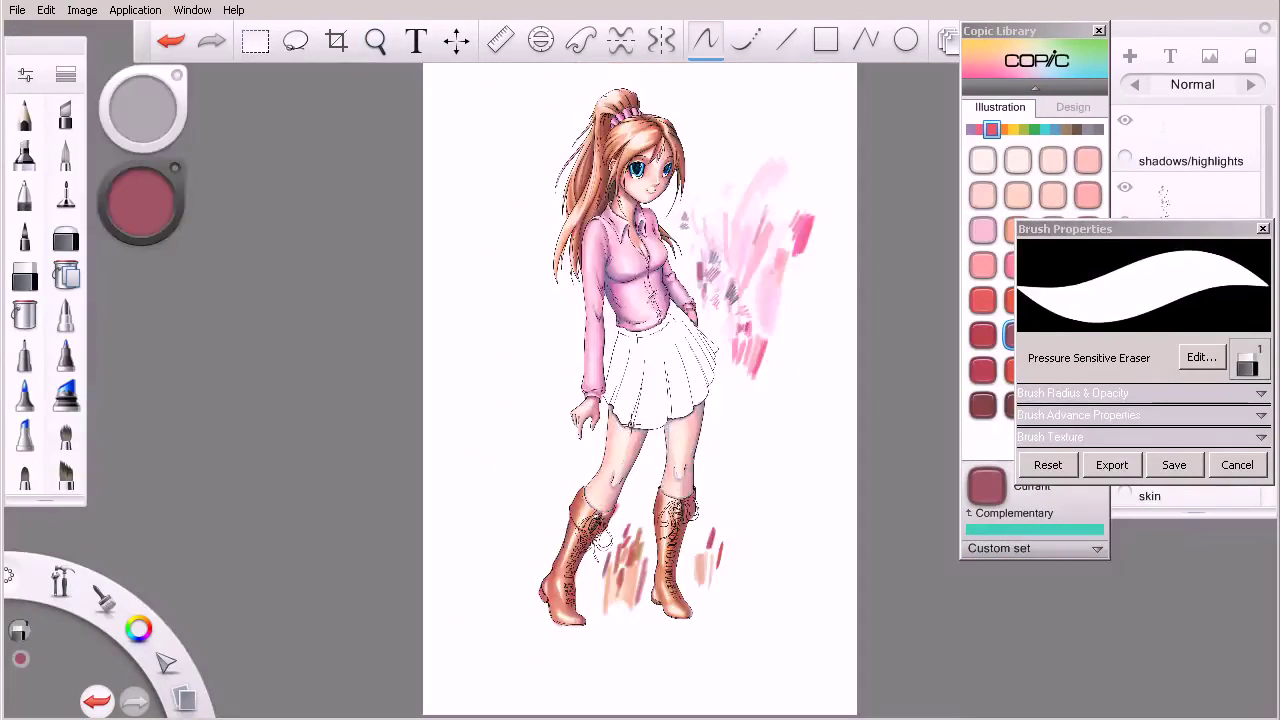
pyautogui.press('space')
pyautogui.moveTo(641, 344); pyautogui.dragTo(691, 228)
pyautogui.moveTo(505, 522); pyautogui.dragTo(600, 549)
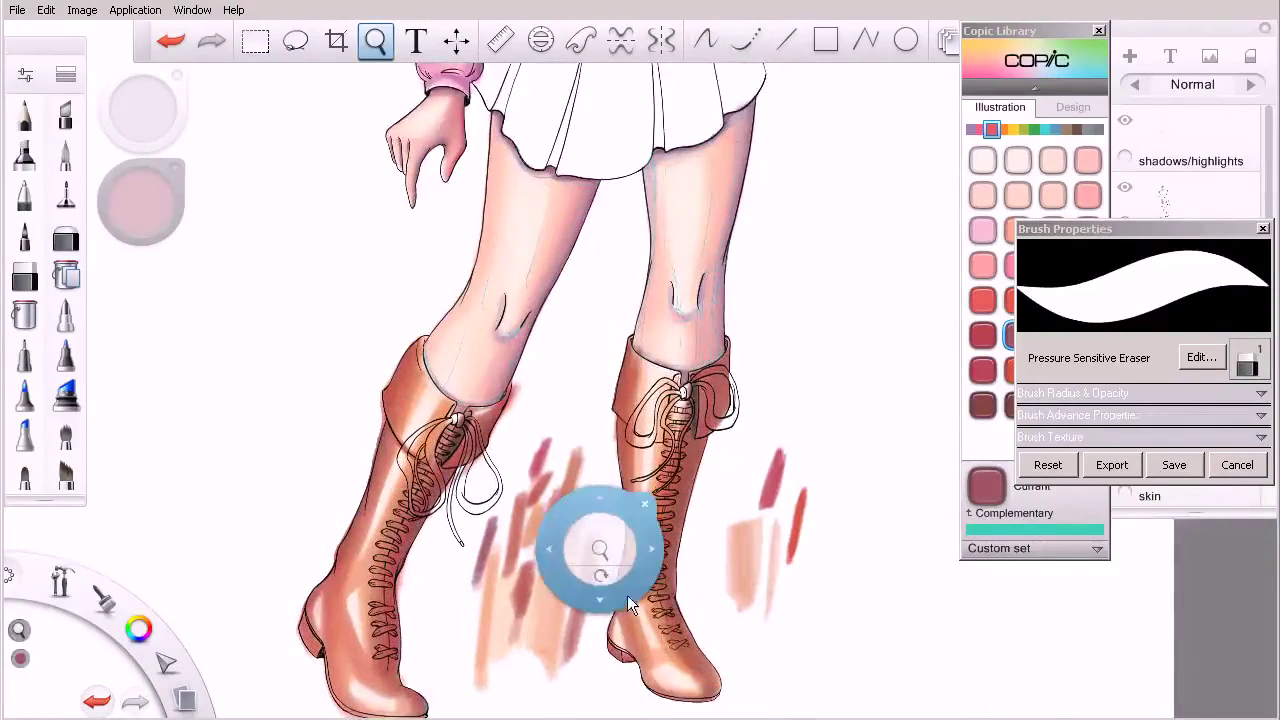
pyautogui.moveTo(632, 603); pyautogui.dragTo(659, 511)
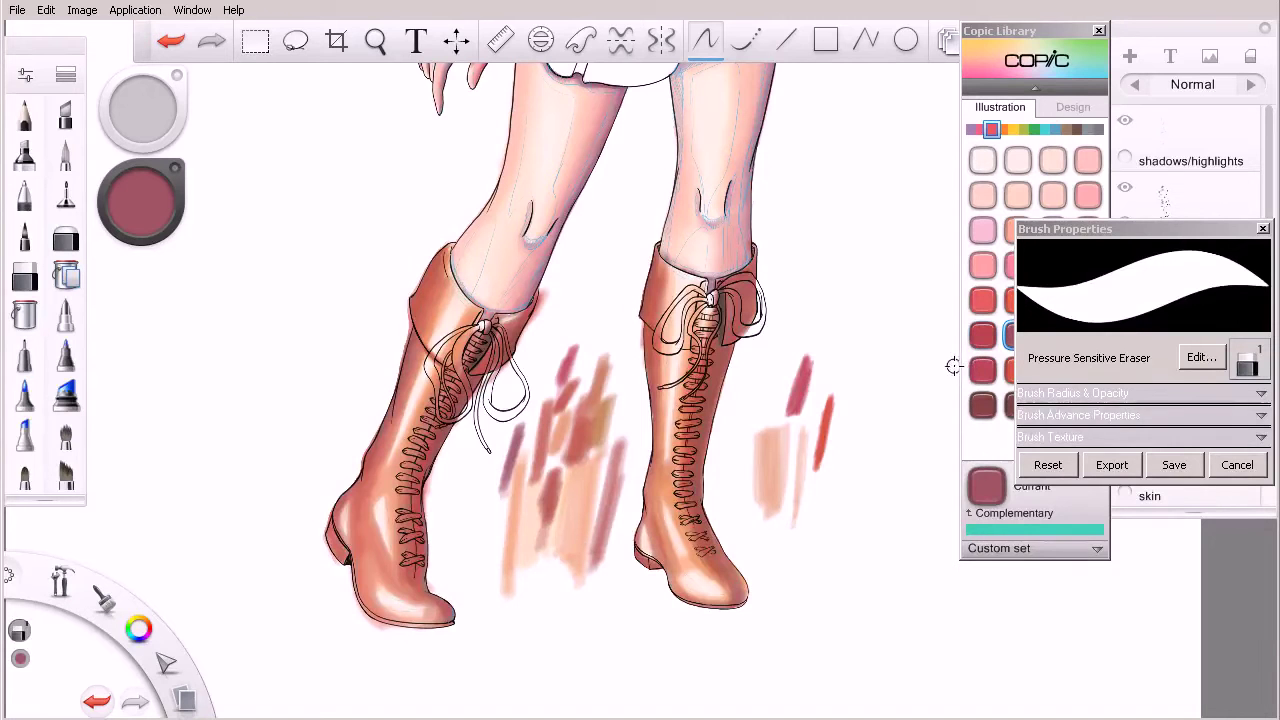
# - Switch to the Copic Medium Broad Nib with R24 Prawn and colorless blender mode off
pyautogui.click(983, 303)
pyautogui.press('space')
pyautogui.moveTo(512, 394); pyautogui.dragTo(607, 403)
pyautogui.click(1246, 423)
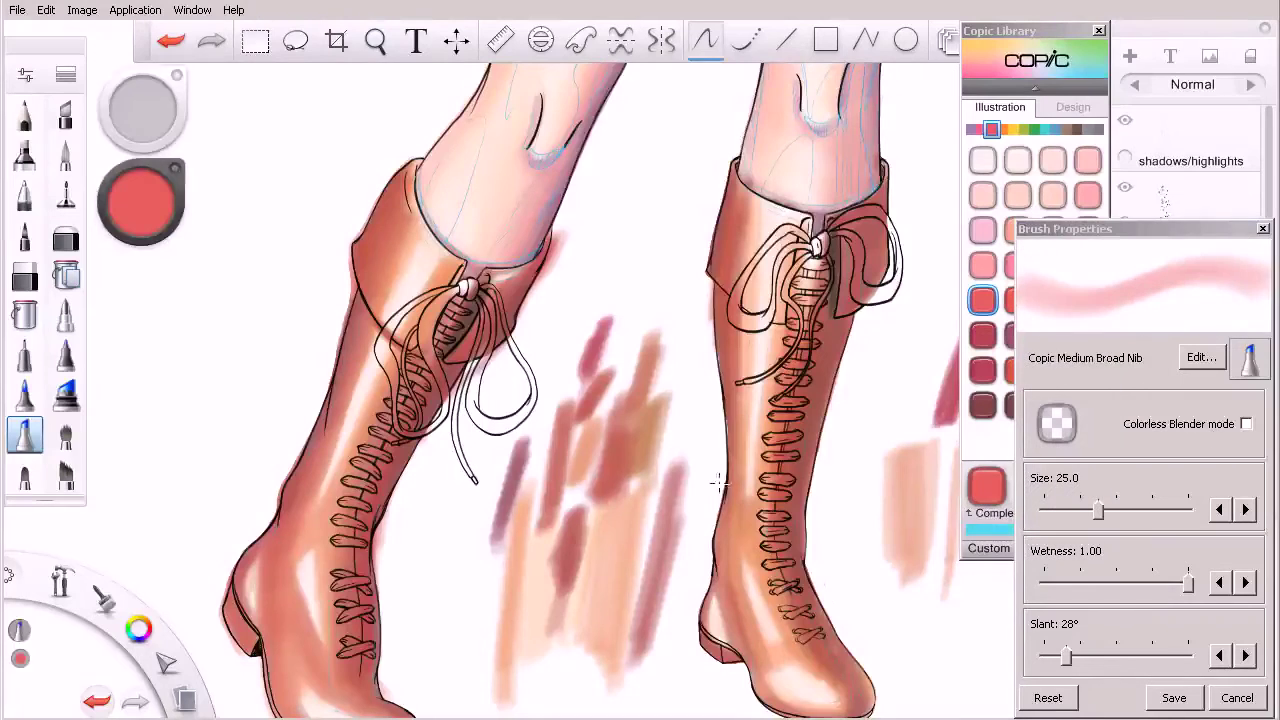
pyautogui.press('space')
pyautogui.moveTo(542, 550); pyautogui.dragTo(593, 441)
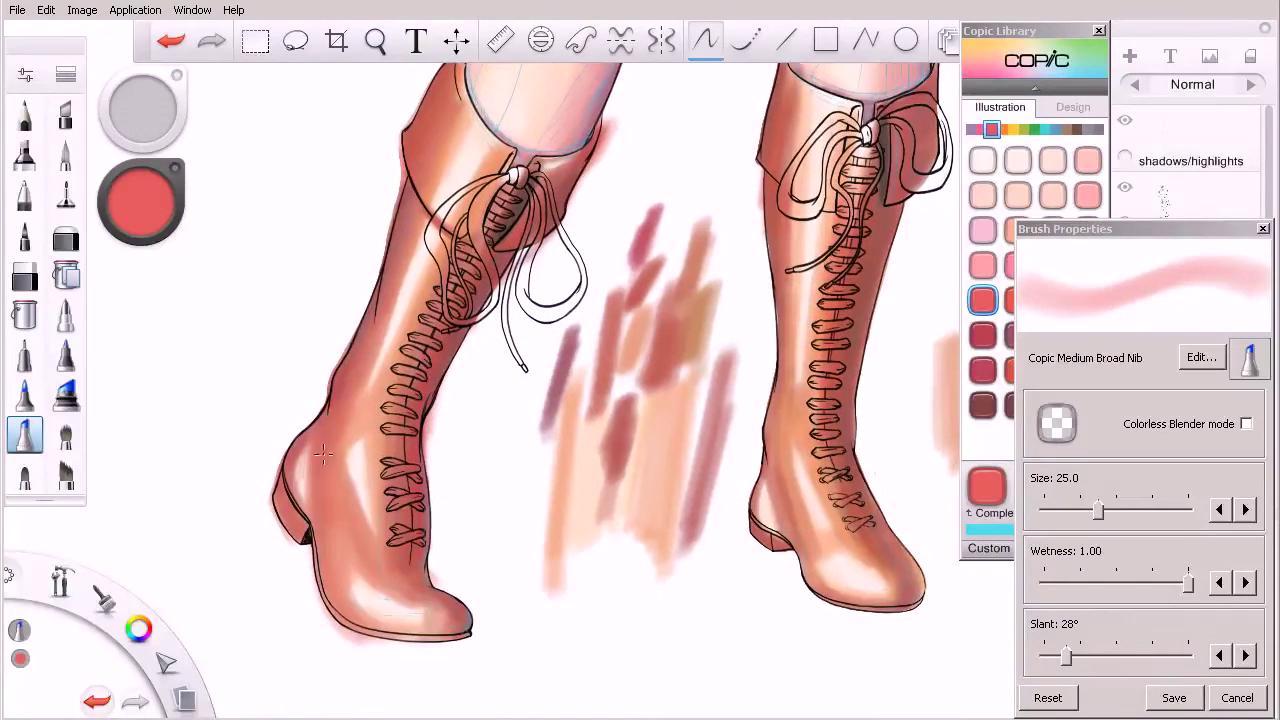
# - Shade the left boot's heel and the back of its shaft with R46 Strong Red
pyautogui.click(982, 335)
pyautogui.moveTo(330, 417)
pyautogui.mouseDown()
pyautogui.moveTo(322, 476)
pyautogui.moveTo(306, 432)
pyautogui.moveTo(276, 494)
pyautogui.moveTo(298, 436)
pyautogui.mouseUp()
pyautogui.moveTo(357, 356)
pyautogui.mouseDown()
pyautogui.moveTo(374, 296)
pyautogui.moveTo(327, 400)
pyautogui.moveTo(390, 216)
pyautogui.mouseUp()
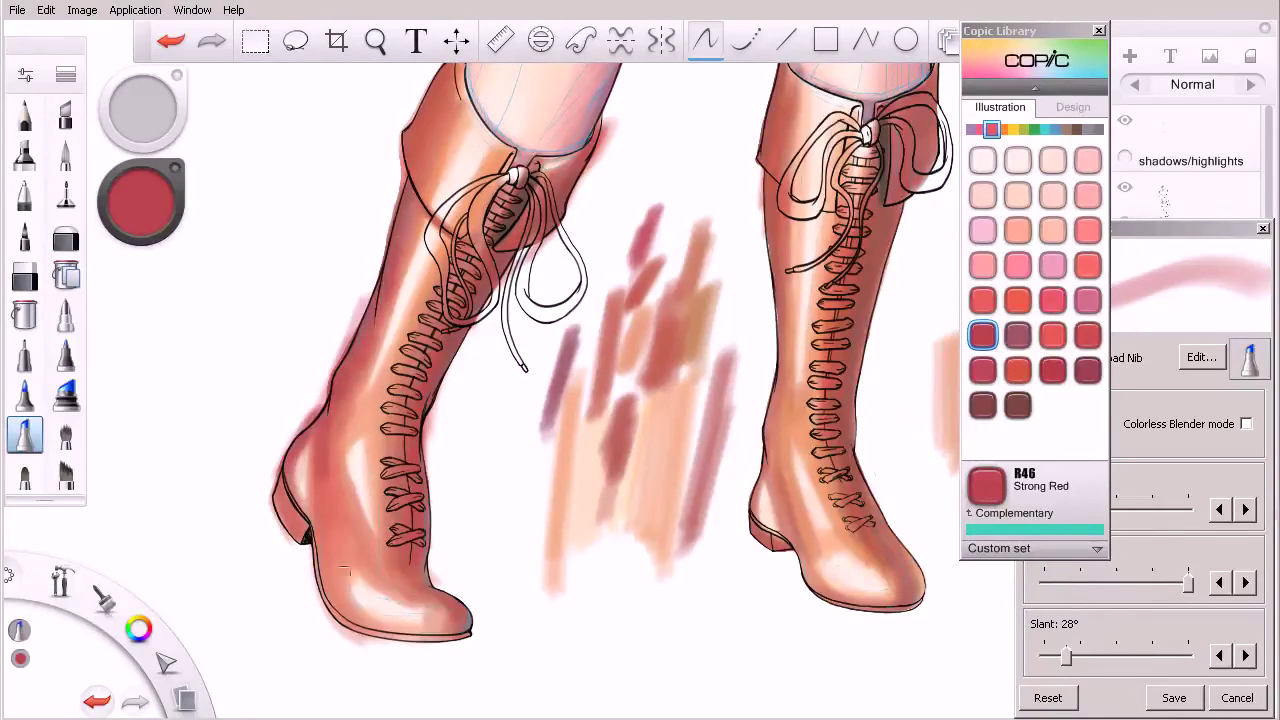
# - Work R24 Prawn into the left boot's ankle shading and try R85 Rose Red
pyautogui.click(988, 308)
pyautogui.moveTo(351, 413); pyautogui.dragTo(345, 422)
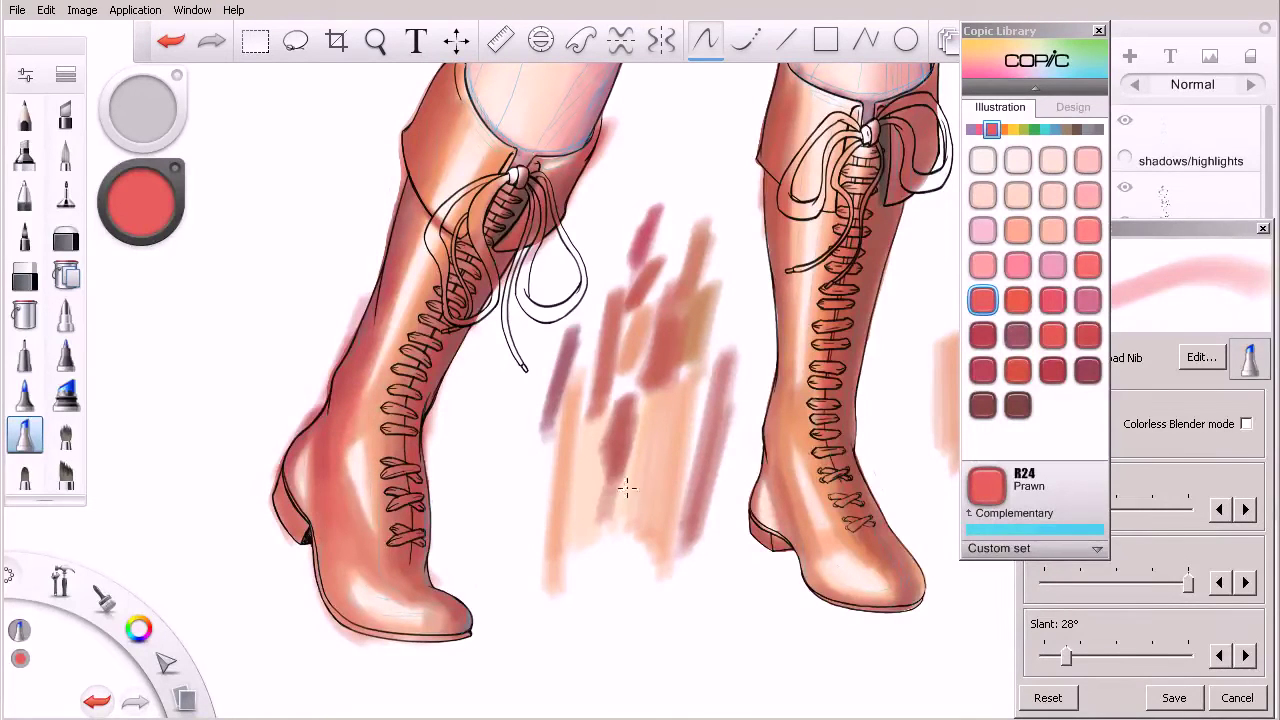
pyautogui.click(1087, 300)
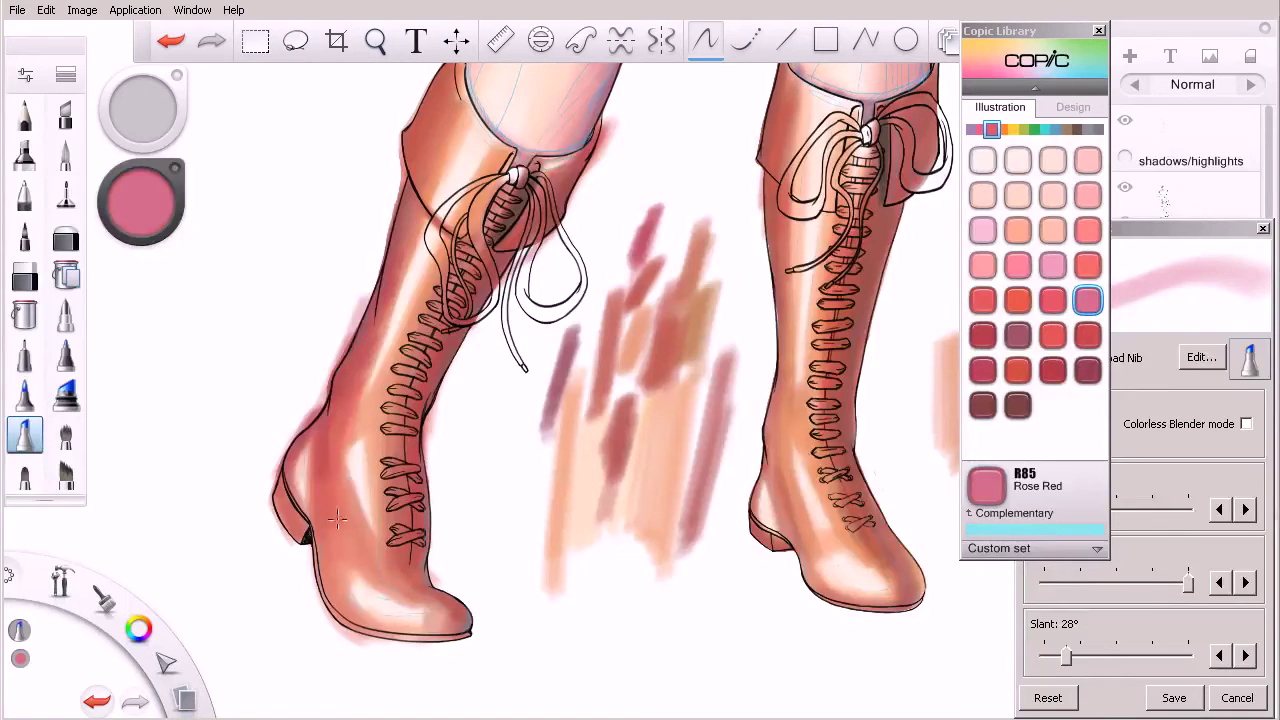
# - Deepen the left boot's heel, ankle and back shaft with R56 Currant, using colorless blender mode between strokes
pyautogui.click(1018, 335)
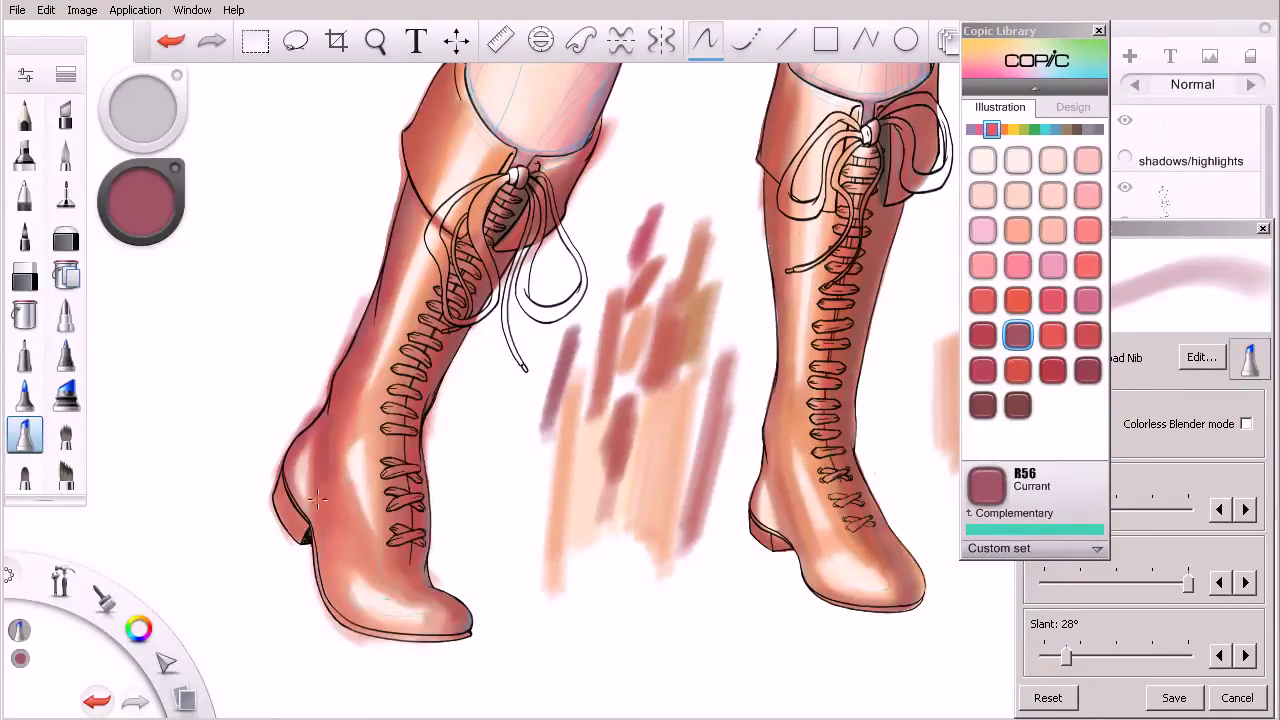
pyautogui.click(1246, 423)
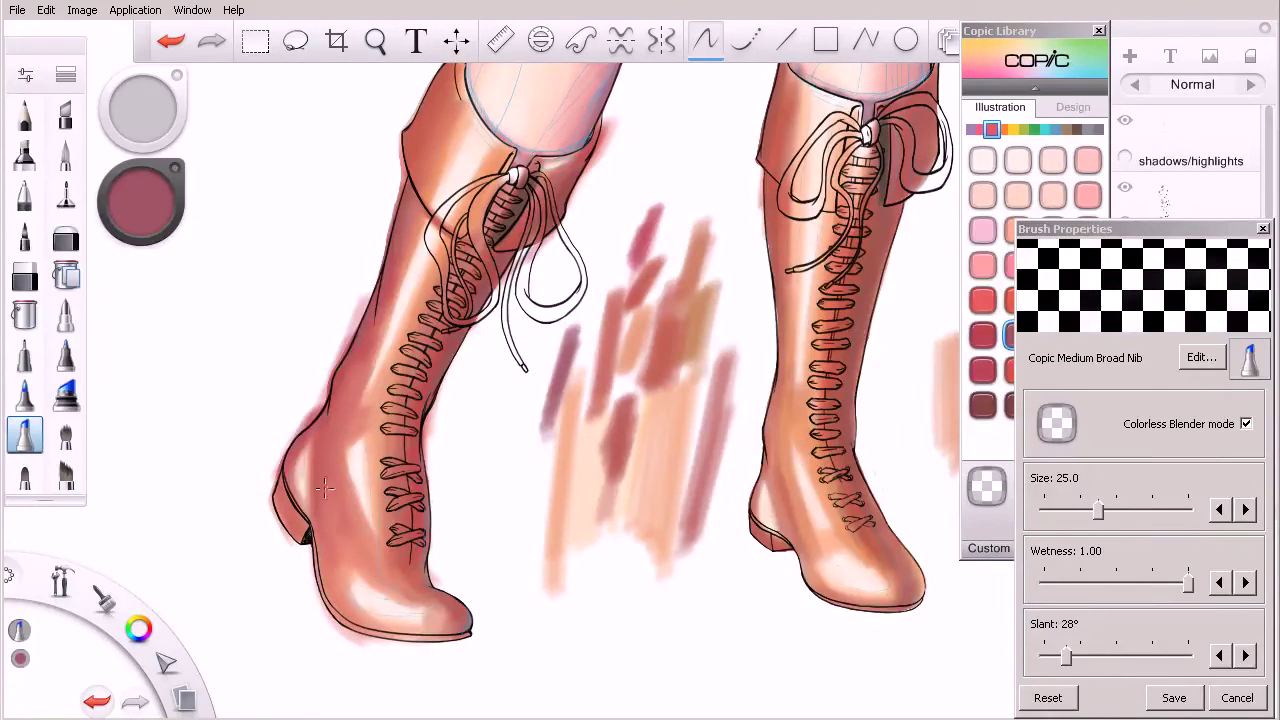
pyautogui.click(1246, 424)
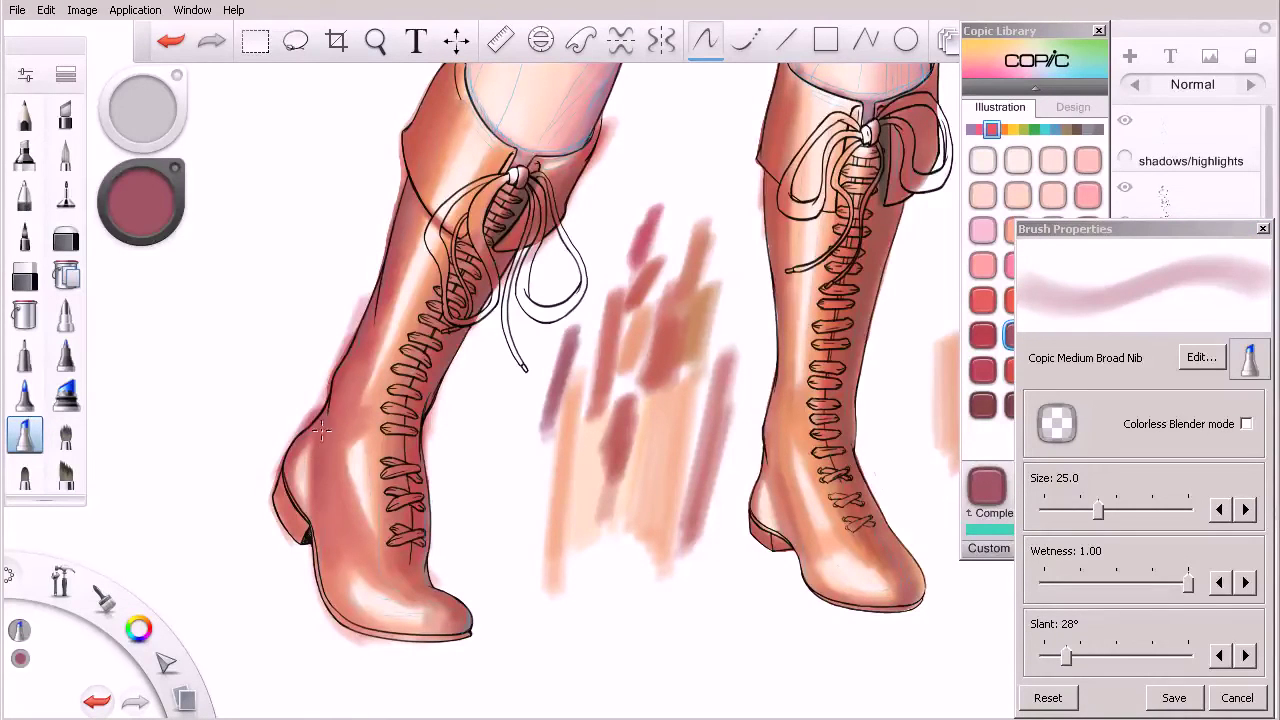
pyautogui.moveTo(281, 478); pyautogui.dragTo(301, 530)
pyautogui.moveTo(282, 473); pyautogui.dragTo(390, 252)
pyautogui.moveTo(336, 462); pyautogui.dragTo(370, 338)
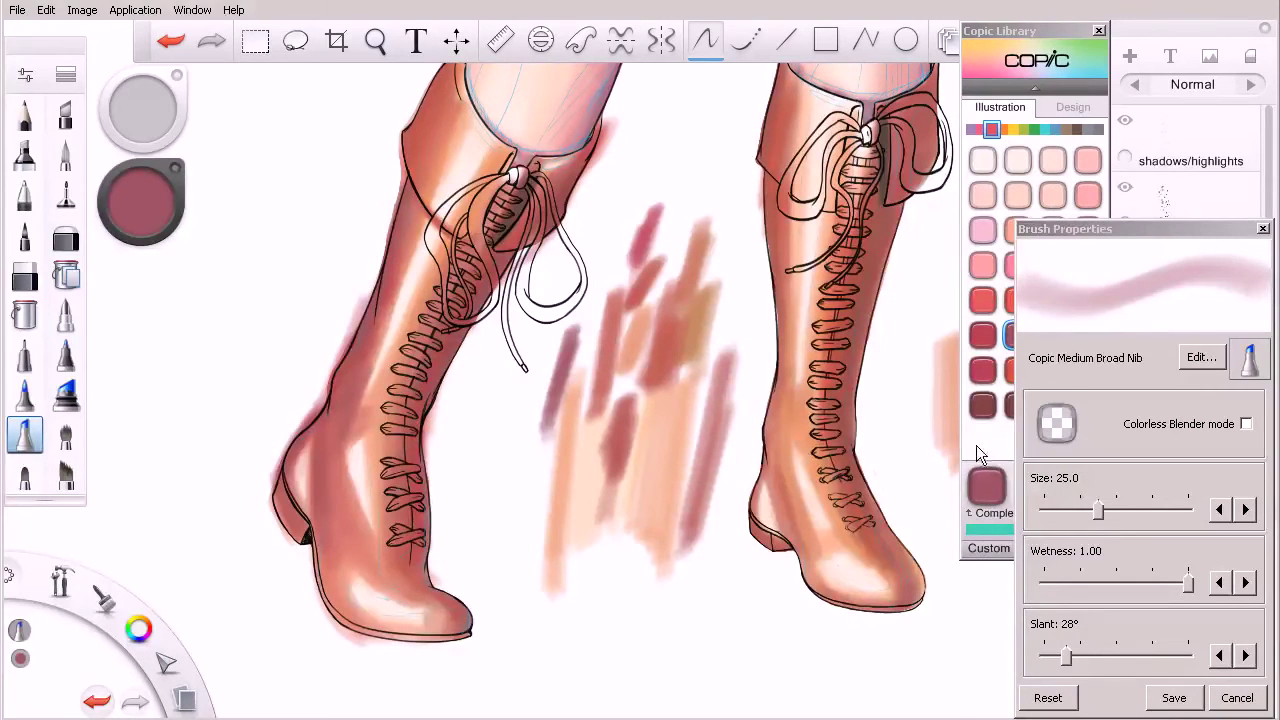
# - Shade beside the lower lacing down to the left boot's toe with R39 Garnet, also trying R17 Lipstick Orange and R46 Strong Red
pyautogui.click(1003, 414)
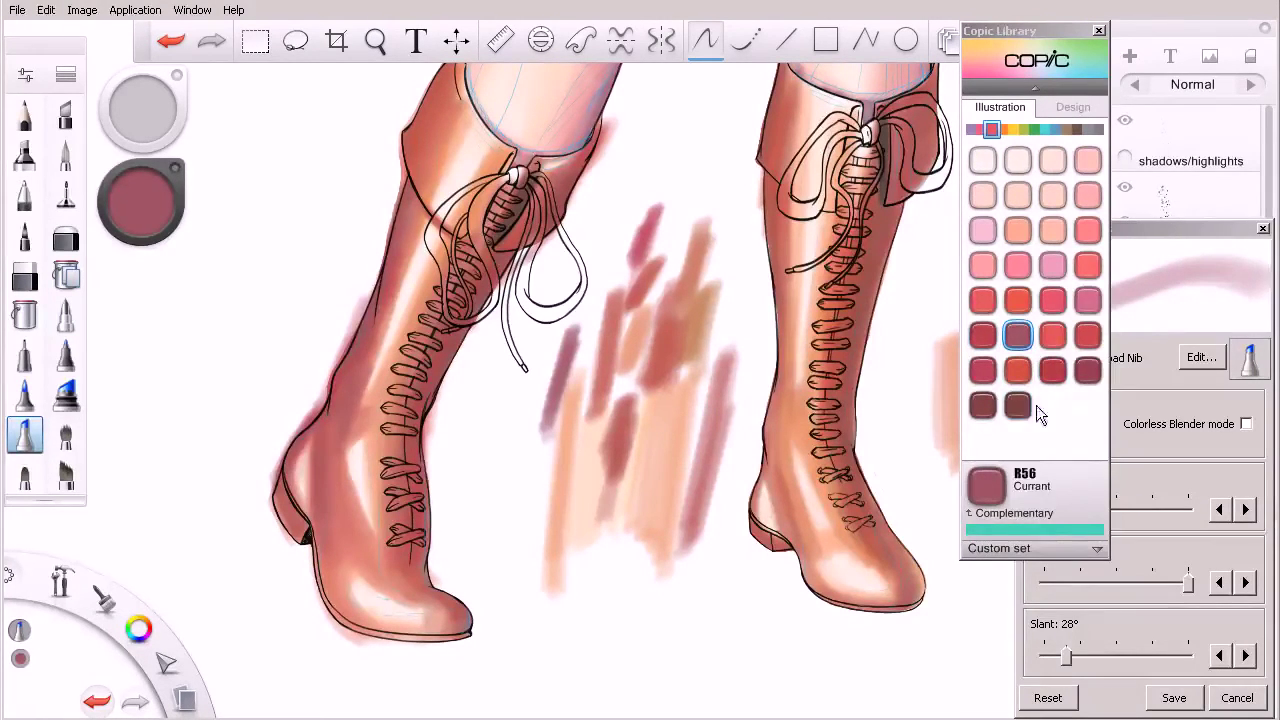
pyautogui.click(1088, 370)
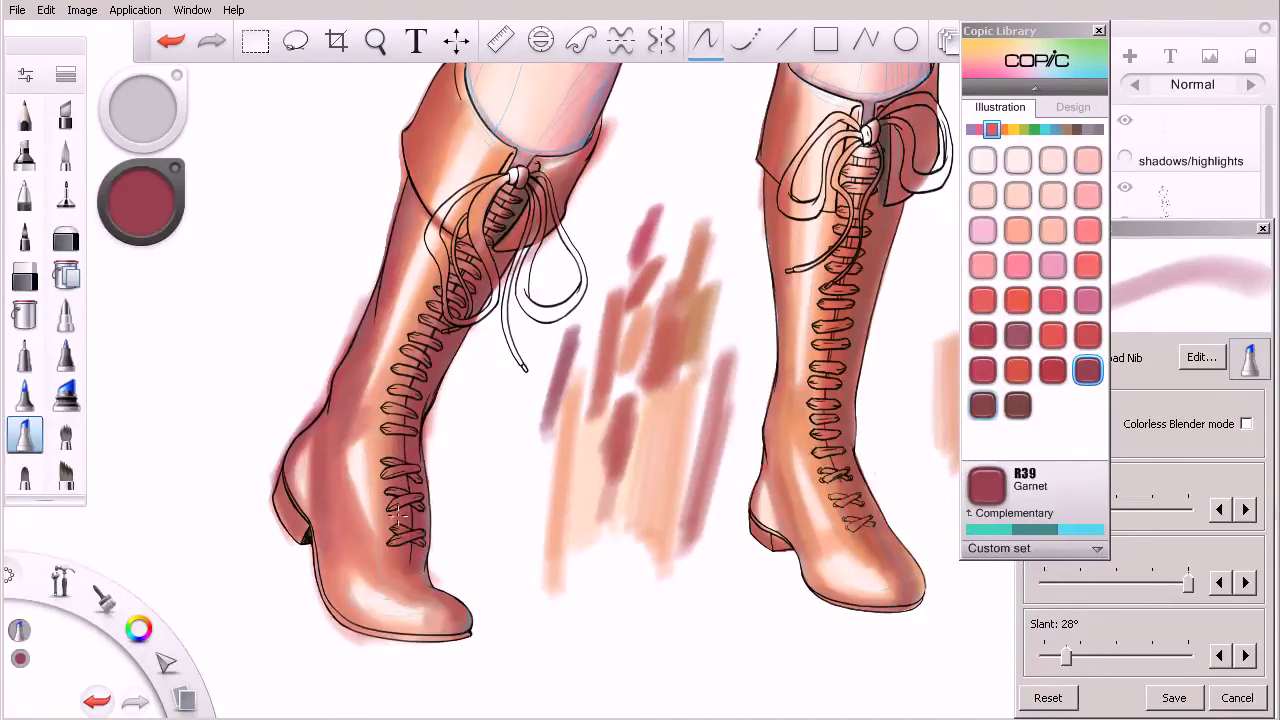
pyautogui.click(1051, 338)
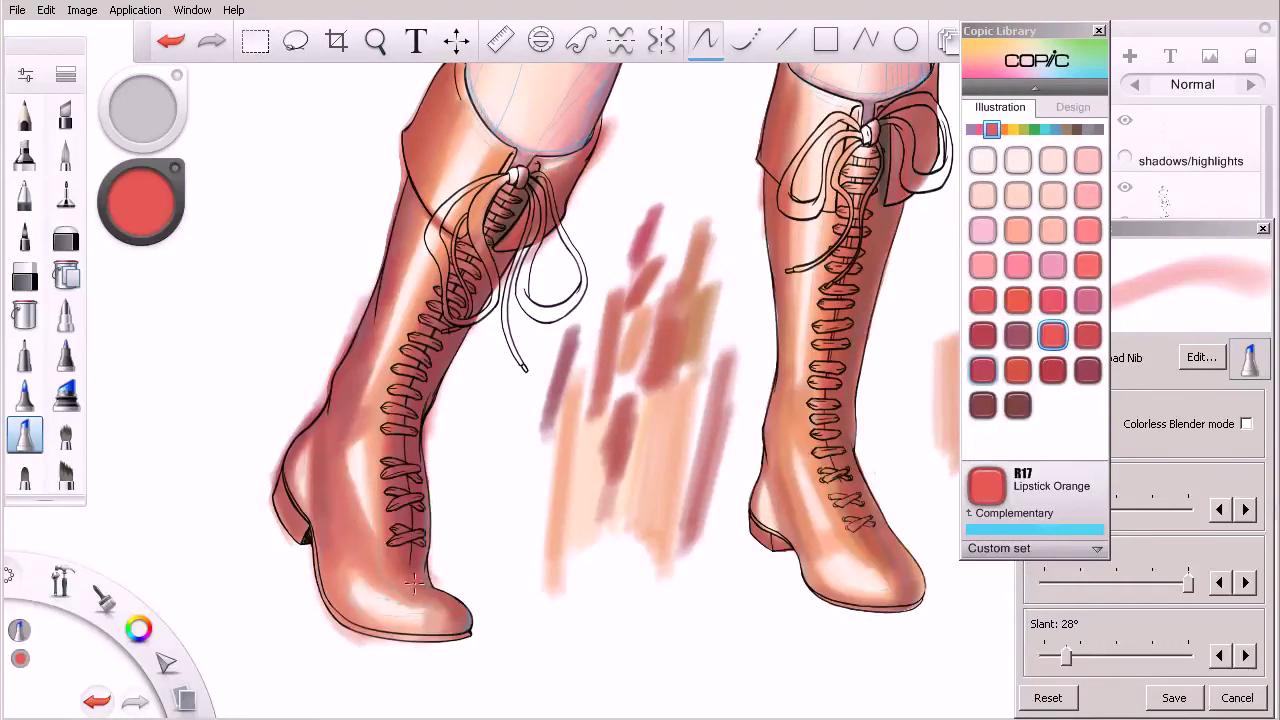
pyautogui.click(982, 335)
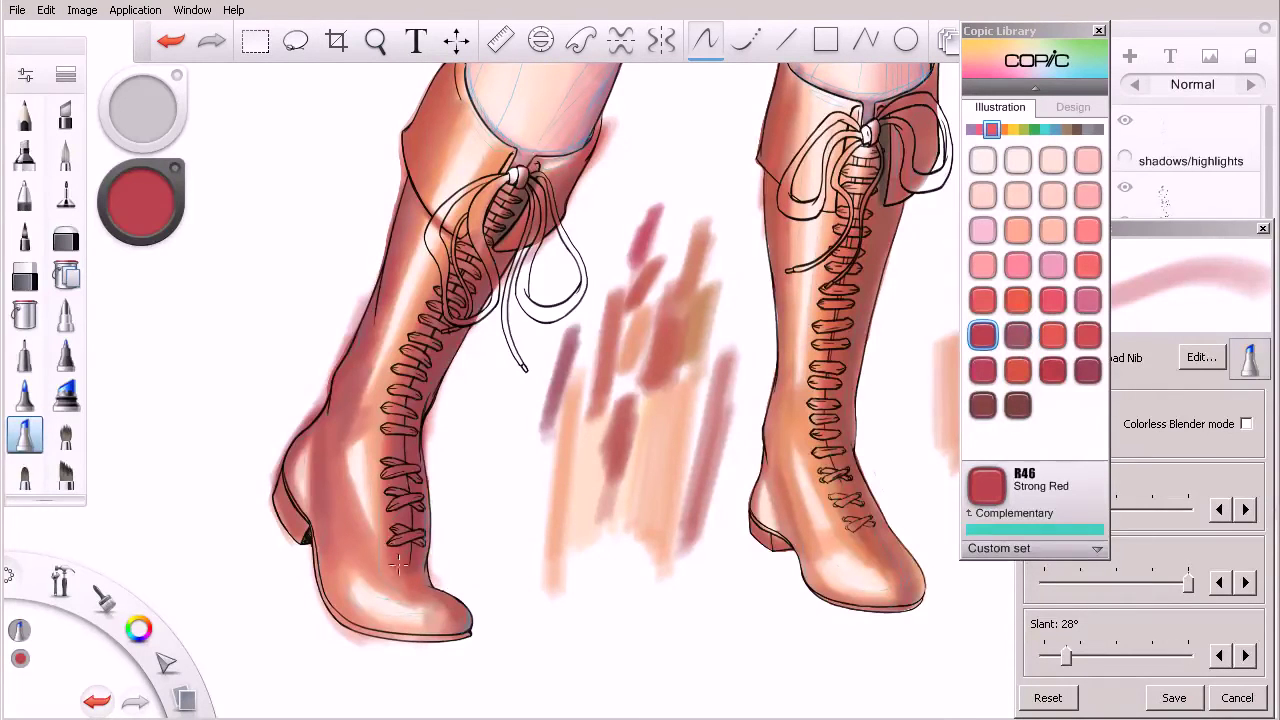
pyautogui.click(1088, 370)
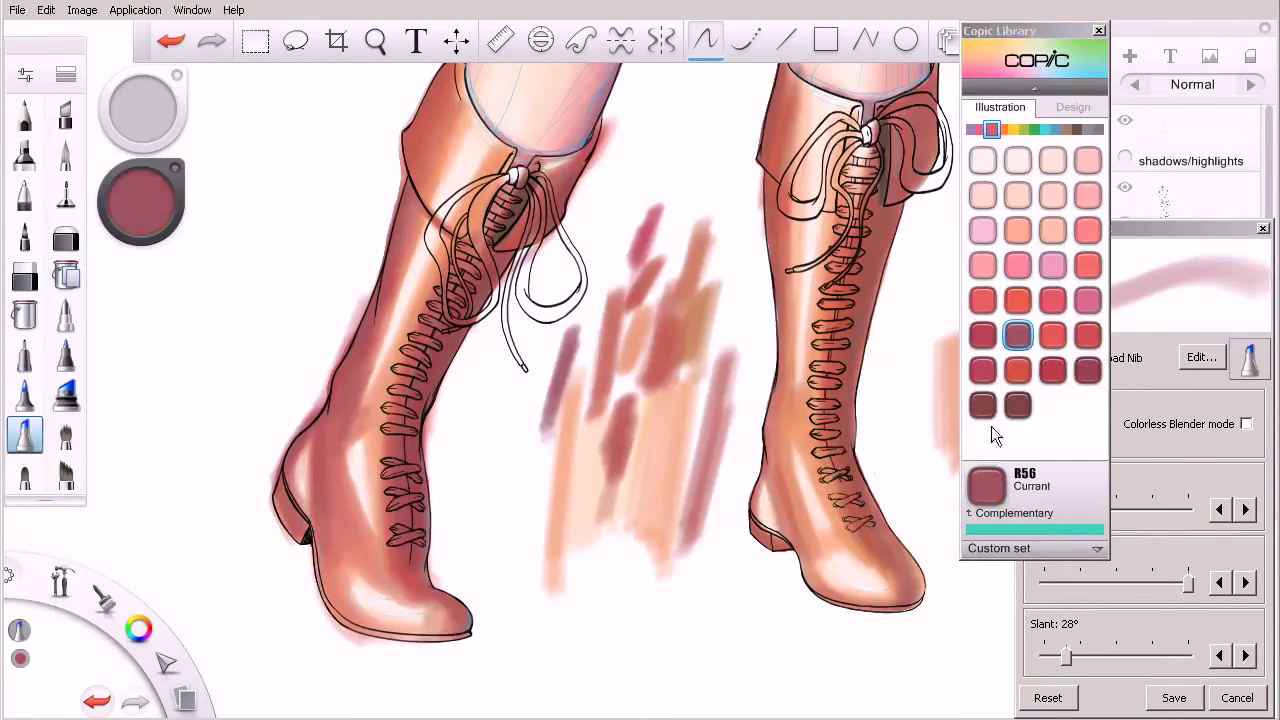
pyautogui.moveTo(397, 532); pyautogui.dragTo(419, 592)
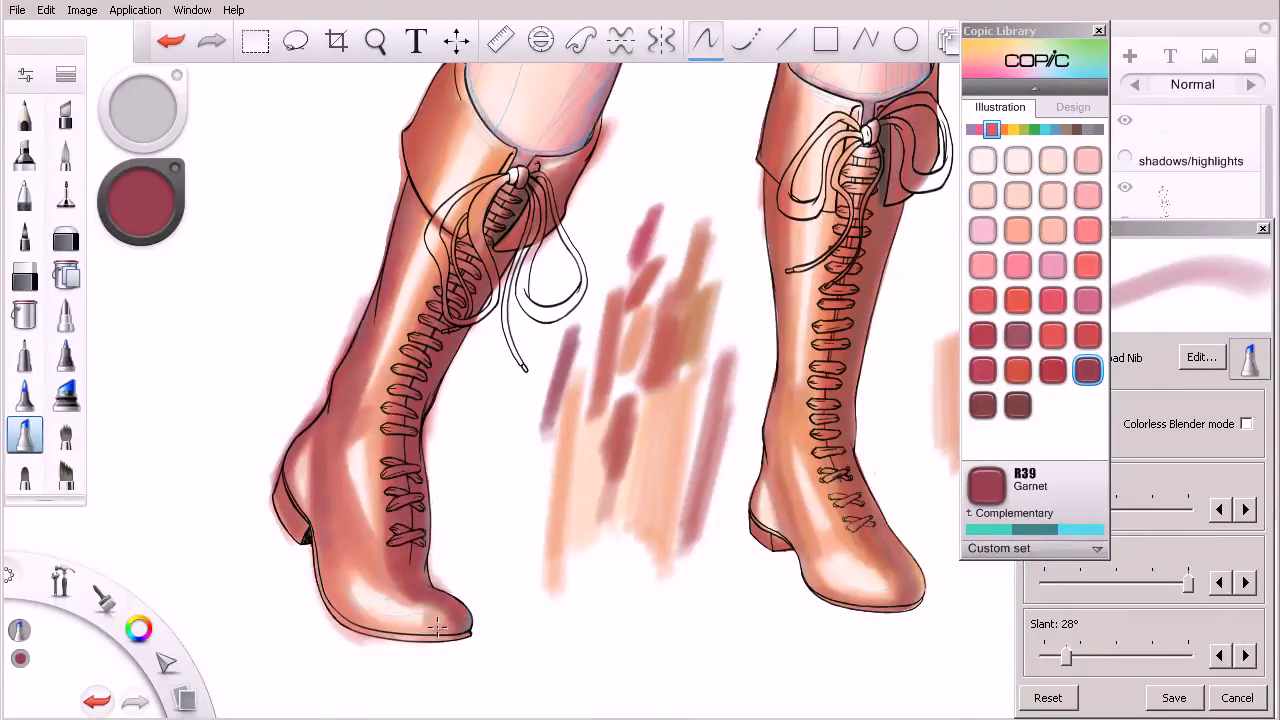
# - Paint R08 Vermilion along the left boot's lacing and add a test swatch between the boots
pyautogui.click(1018, 370)
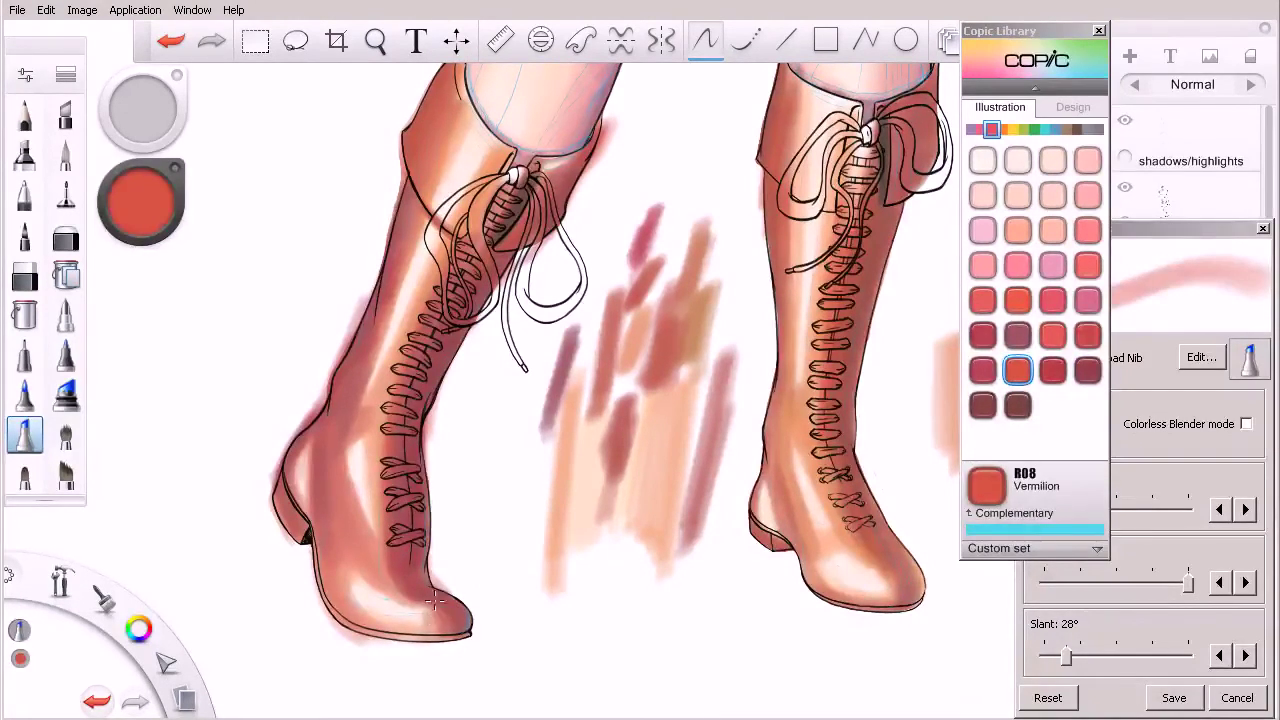
pyautogui.click(1180, 434)
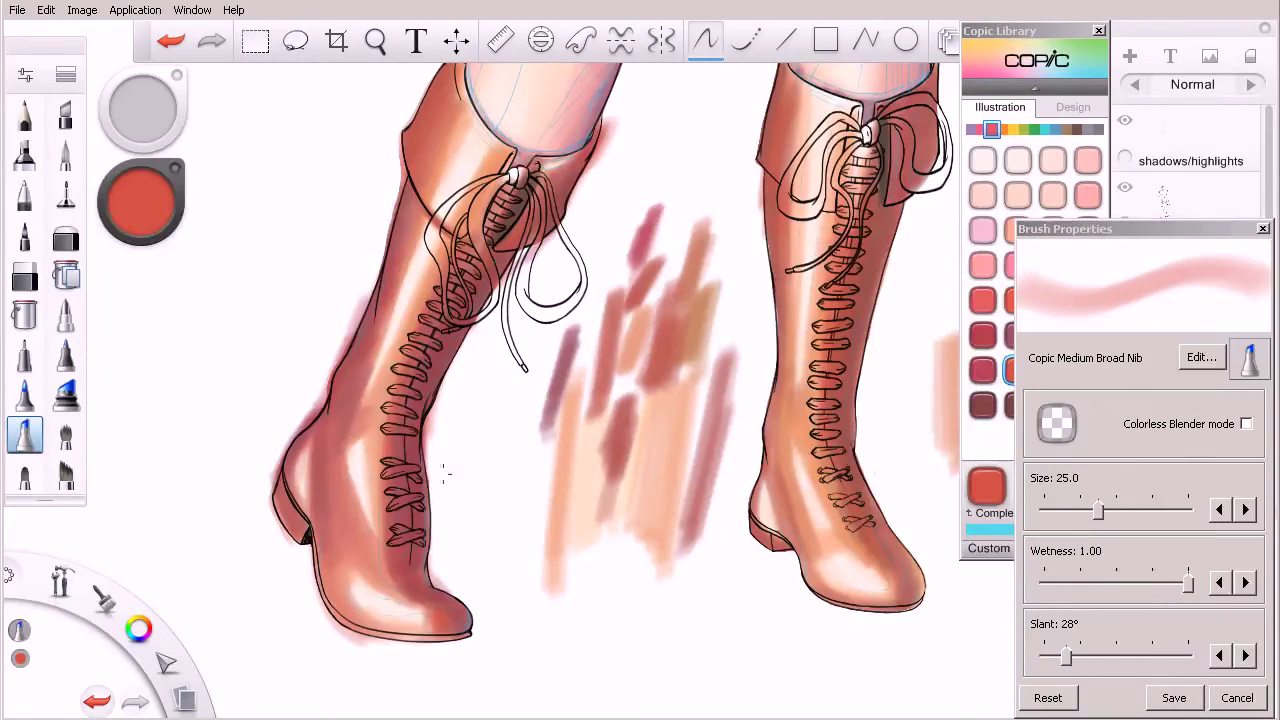
pyautogui.moveTo(389, 533); pyautogui.dragTo(396, 402)
pyautogui.moveTo(408, 350); pyautogui.dragTo(376, 450)
pyautogui.moveTo(386, 384); pyautogui.dragTo(372, 464)
pyautogui.moveTo(525, 418); pyautogui.dragTo(507, 518)
pyautogui.moveTo(519, 444); pyautogui.dragTo(503, 555)
pyautogui.moveTo(404, 348)
pyautogui.mouseDown()
pyautogui.moveTo(386, 442)
pyautogui.moveTo(418, 303)
pyautogui.moveTo(418, 333)
pyautogui.moveTo(479, 287)
pyautogui.moveTo(458, 302)
pyautogui.moveTo(463, 218)
pyautogui.moveTo(435, 262)
pyautogui.moveTo(473, 210)
pyautogui.moveTo(437, 285)
pyautogui.mouseUp()
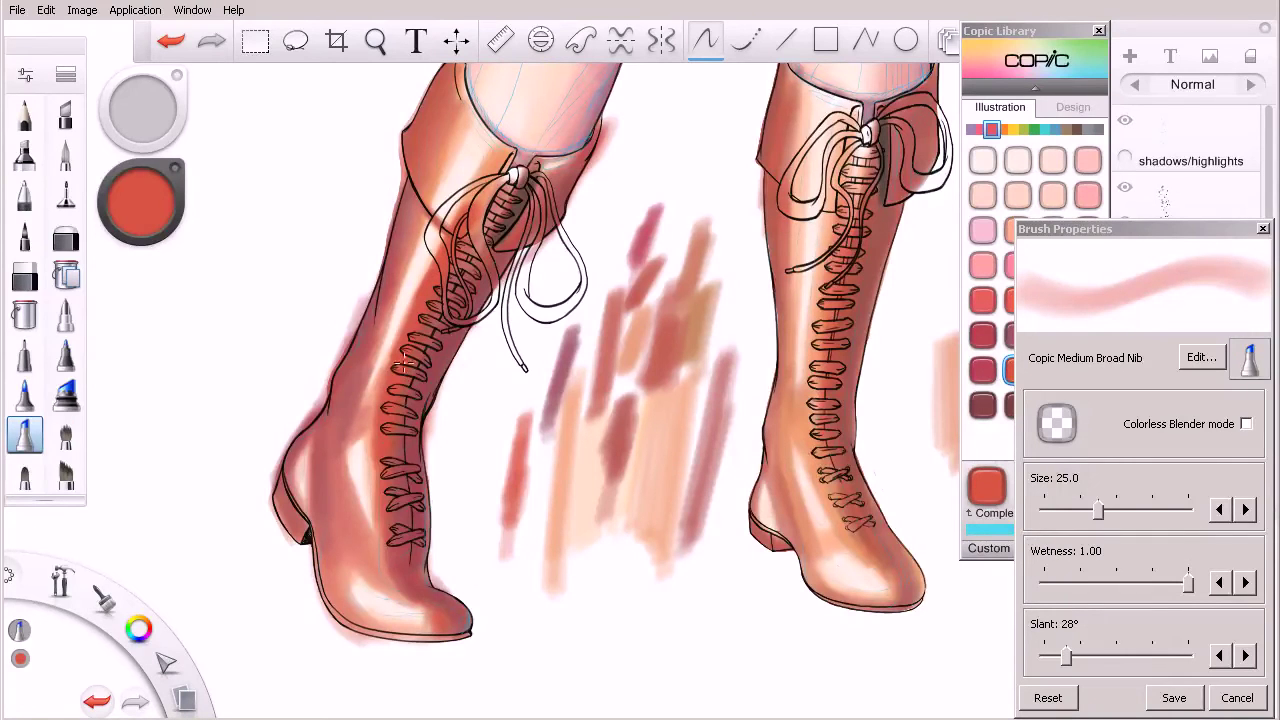
# - Undo the most recent Vermilion strokes
pyautogui.hotkey('ctrl', 'z')
pyautogui.hotkey('ctrl', 'z')
pyautogui.hotkey('ctrl', 'z')
pyautogui.hotkey('ctrl', 'z')
pyautogui.hotkey('ctrl', 'z')
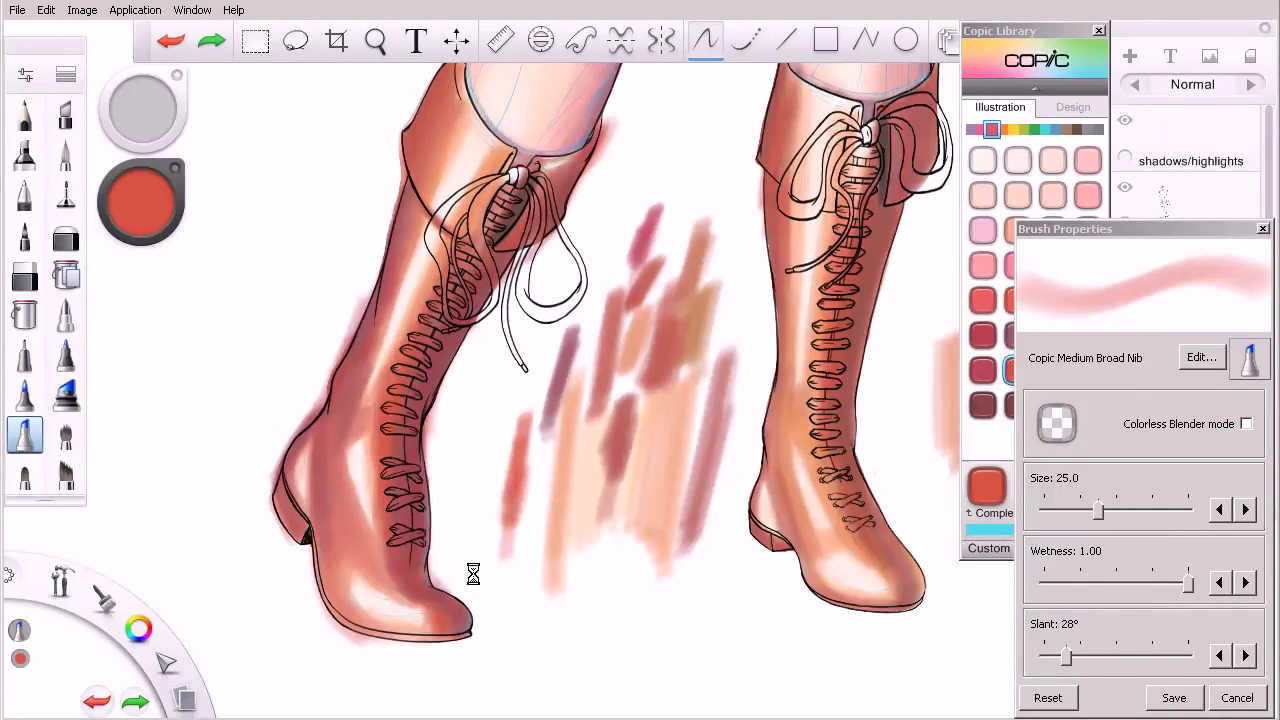
# - Undo the Vermilion swatch between the boots, then repaint it and soften its upper end in colorless blender mode
pyautogui.hotkey('ctrl', 'z')
pyautogui.hotkey('ctrl', 'z')
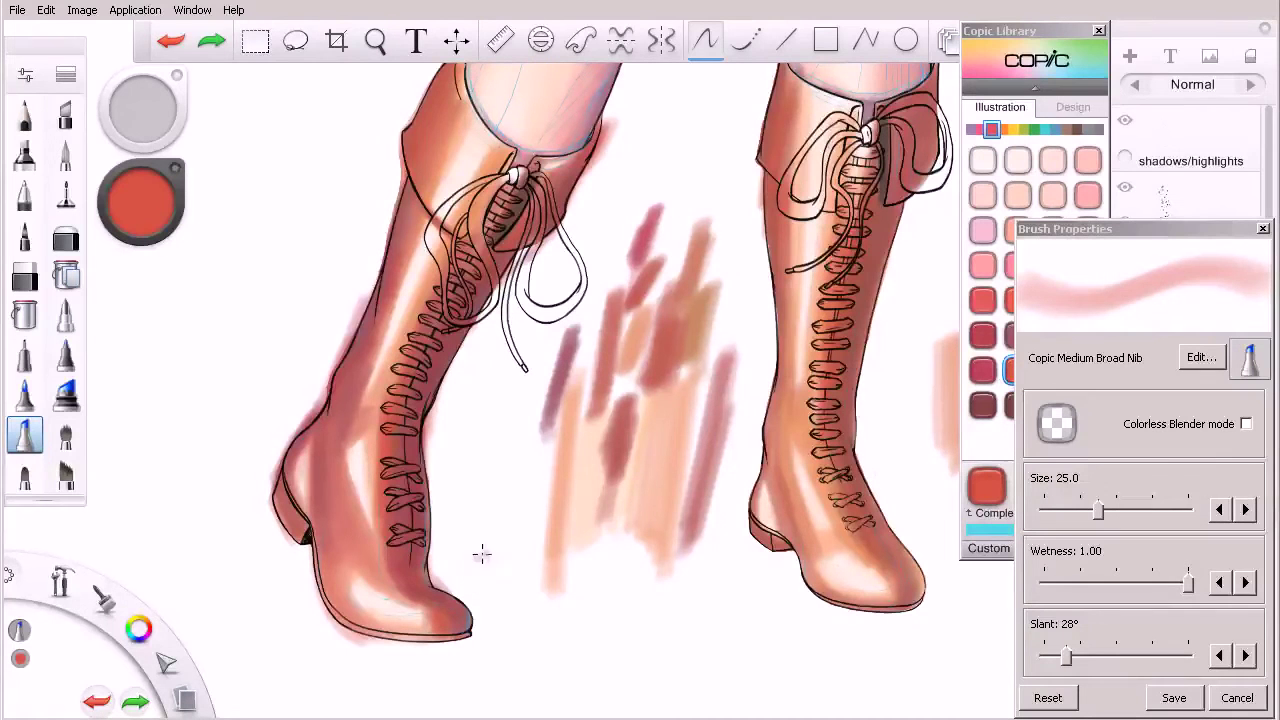
pyautogui.moveTo(510, 452)
pyautogui.mouseDown()
pyautogui.moveTo(480, 505)
pyautogui.moveTo(492, 560)
pyautogui.mouseUp()
pyautogui.moveTo(532, 518); pyautogui.dragTo(498, 576)
pyautogui.click(1203, 424)
pyautogui.moveTo(522, 390)
pyautogui.mouseDown()
pyautogui.moveTo(506, 434)
pyautogui.moveTo(517, 420)
pyautogui.moveTo(517, 458)
pyautogui.mouseUp()
# - Blend the shading on the left boot's ankle, instep and foot in colorless blender mode
pyautogui.moveTo(405, 350); pyautogui.dragTo(379, 500)
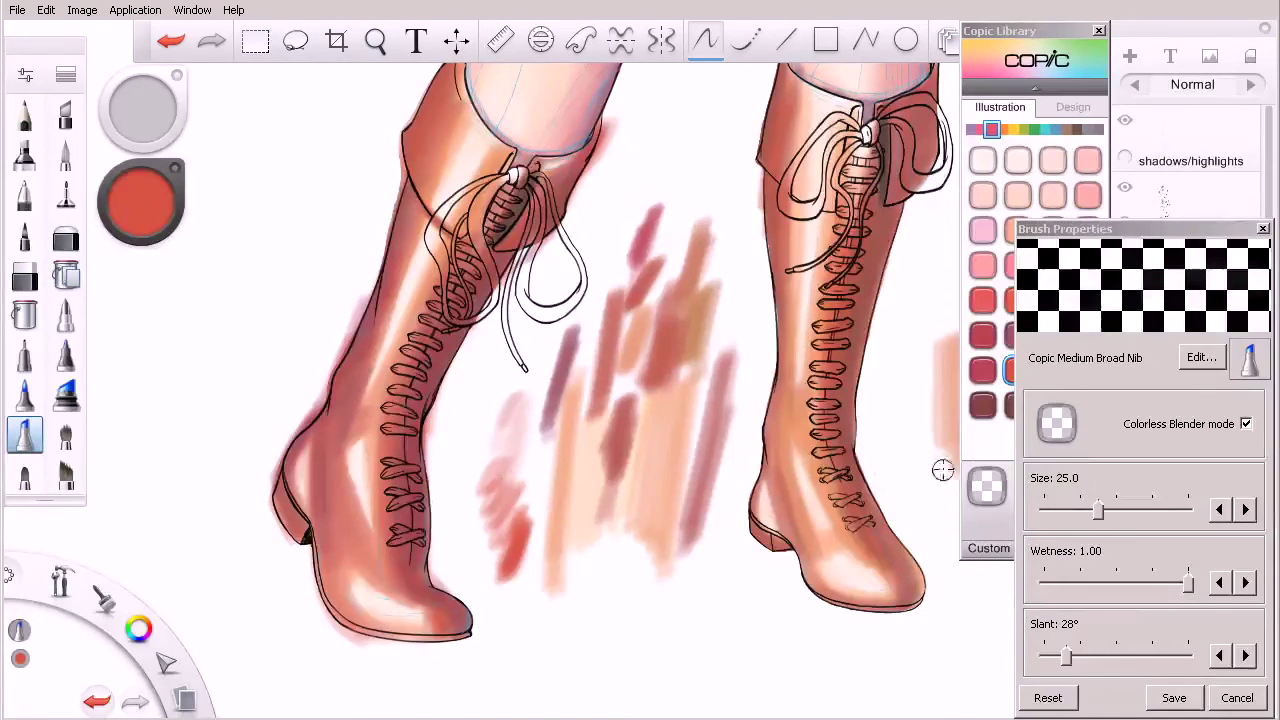
pyautogui.moveTo(408, 574)
pyautogui.mouseDown()
pyautogui.moveTo(396, 583)
pyautogui.moveTo(375, 490)
pyautogui.mouseUp()
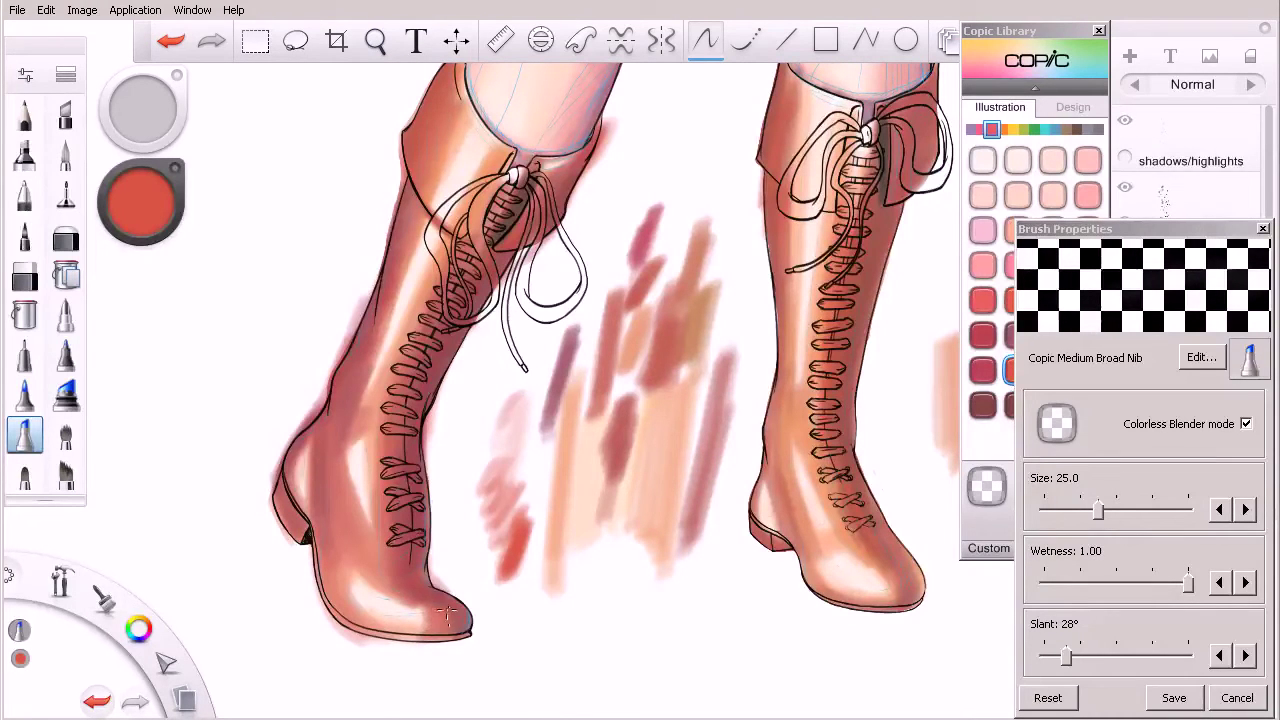
pyautogui.moveTo(375, 420)
pyautogui.mouseDown()
pyautogui.moveTo(373, 396)
pyautogui.moveTo(352, 430)
pyautogui.mouseUp()
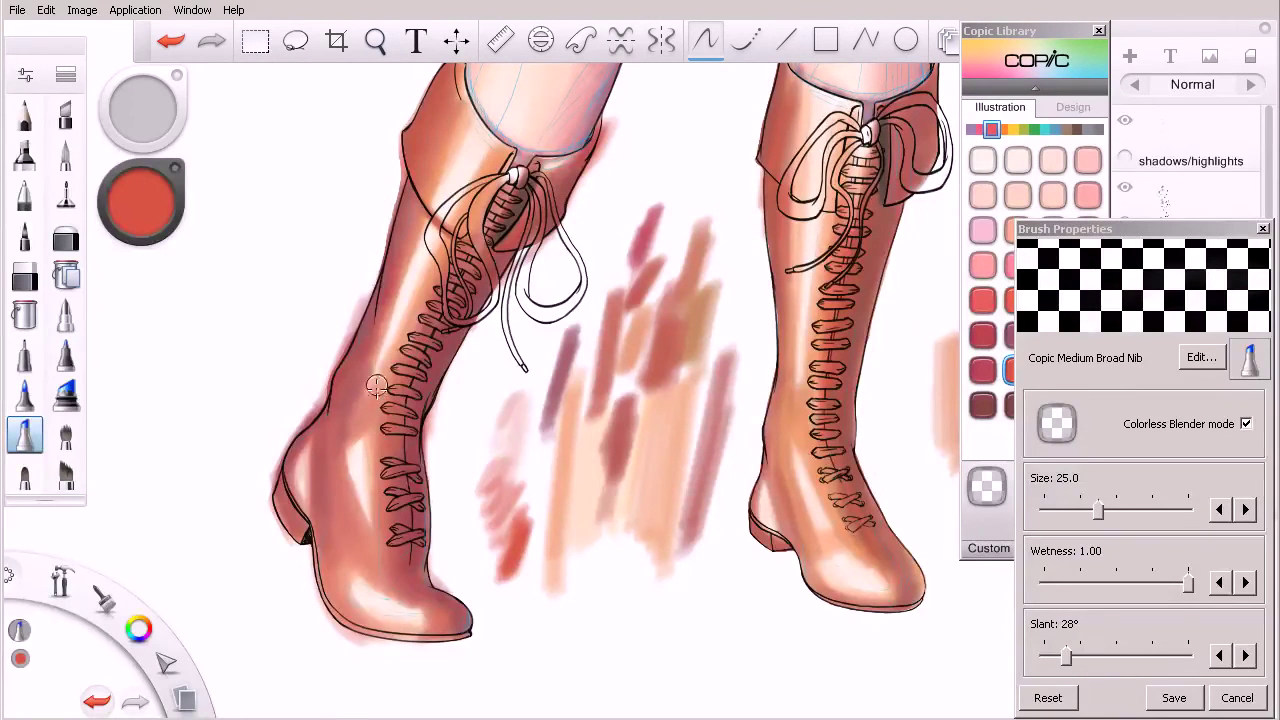
pyautogui.moveTo(348, 398); pyautogui.dragTo(338, 429)
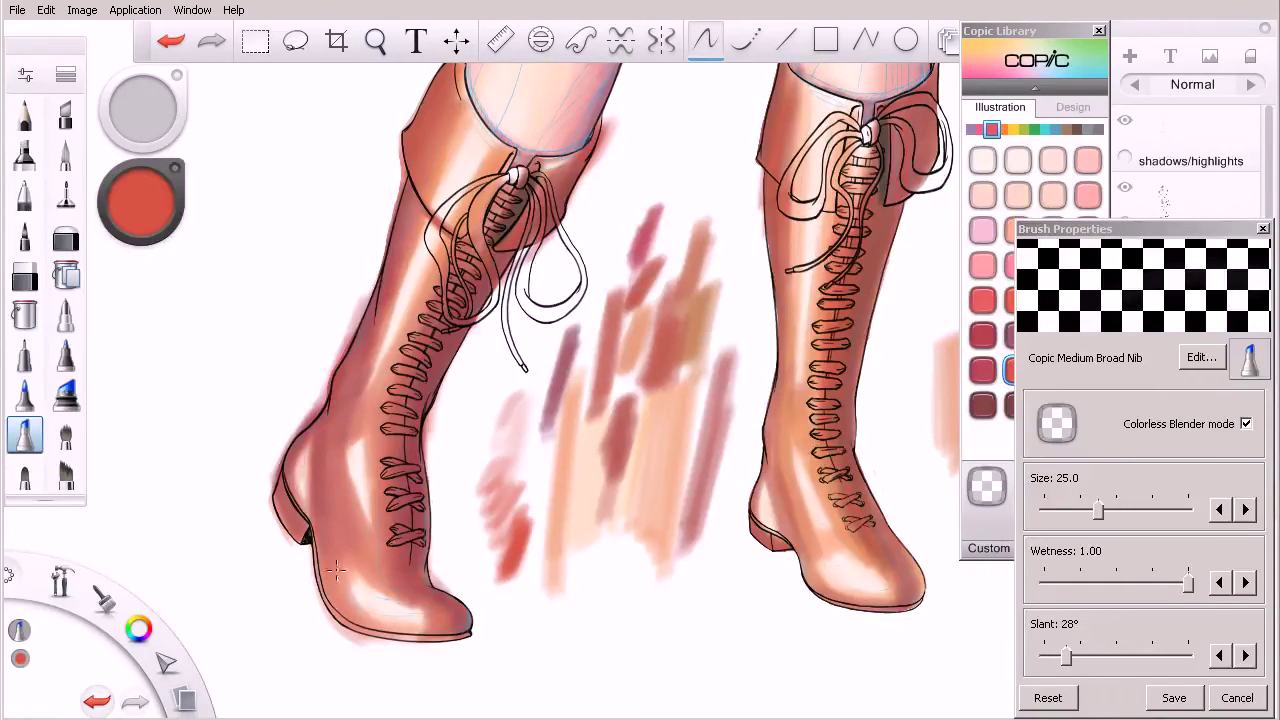
# - Erase the stray colour outside the left boot's back and heel outline with the Pressure Sensitive Eraser
pyautogui.press('e')
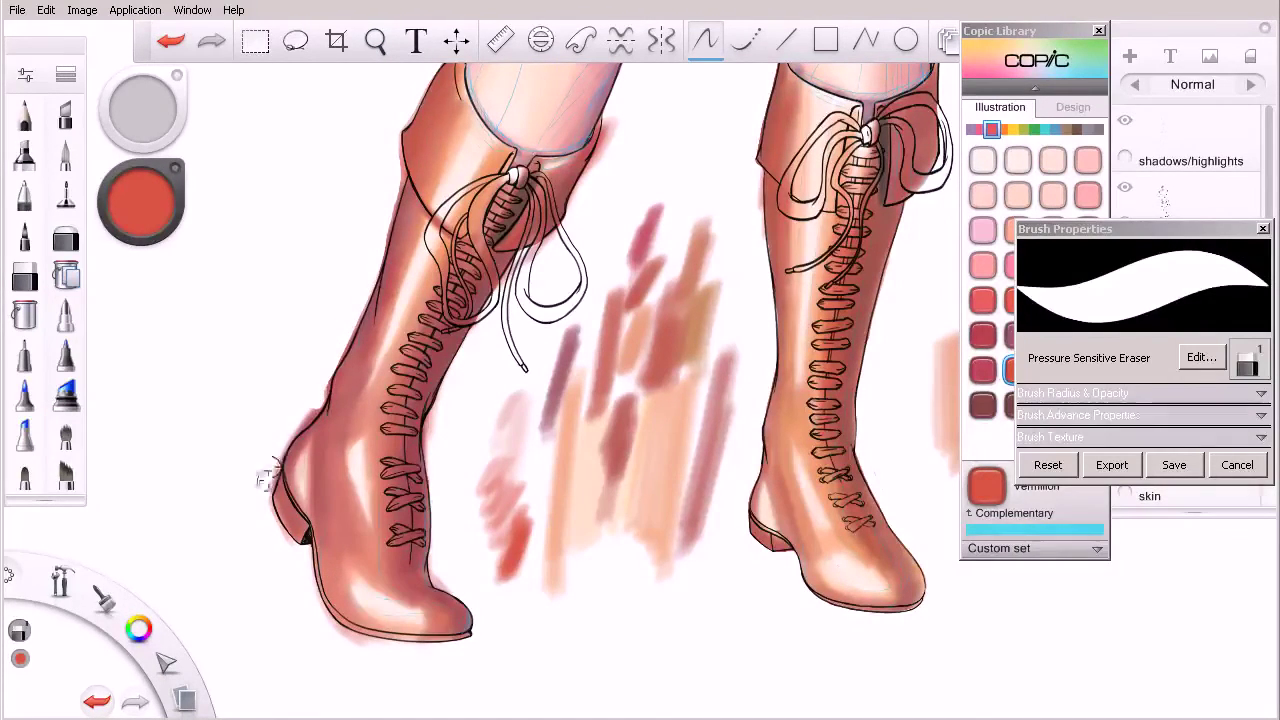
pyautogui.press('space')
pyautogui.moveTo(463, 447)
pyautogui.mouseDown()
pyautogui.moveTo(331, 571)
pyautogui.moveTo(482, 570)
pyautogui.mouseUp()
pyautogui.press('space')
pyautogui.moveTo(463, 448); pyautogui.dragTo(514, 449)
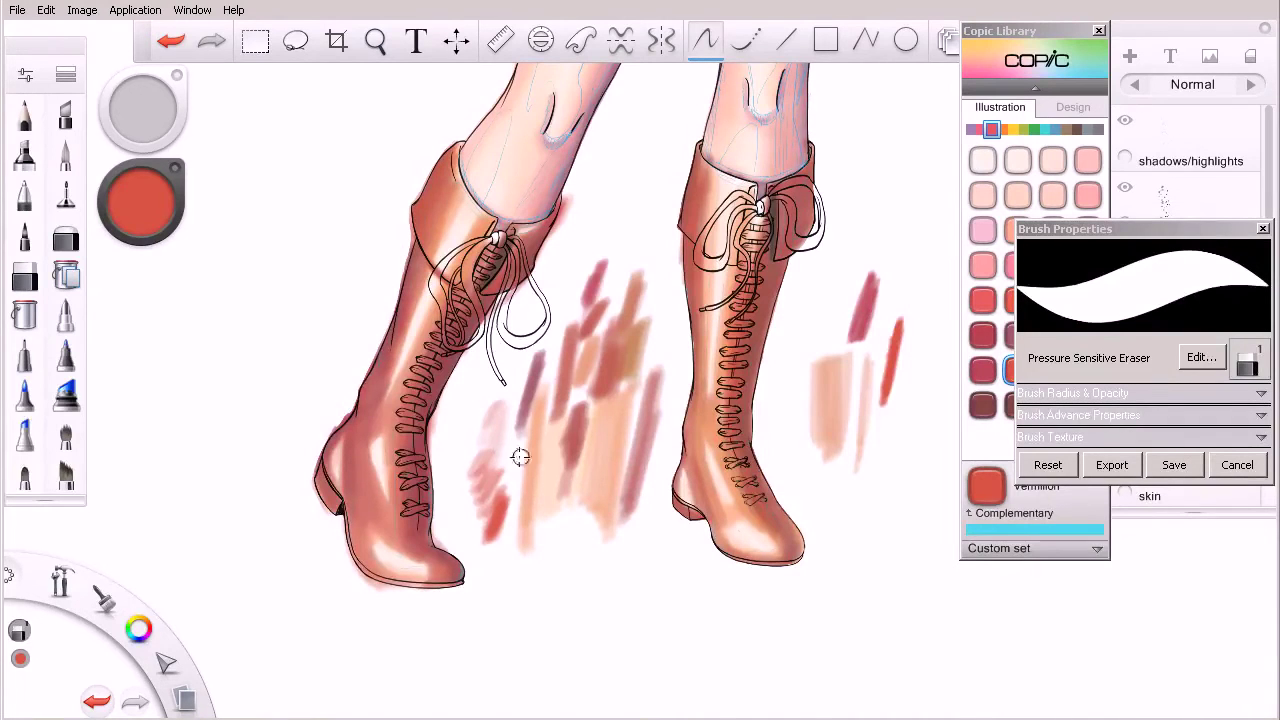
pyautogui.press('space')
pyautogui.moveTo(415, 429); pyautogui.dragTo(490, 432)
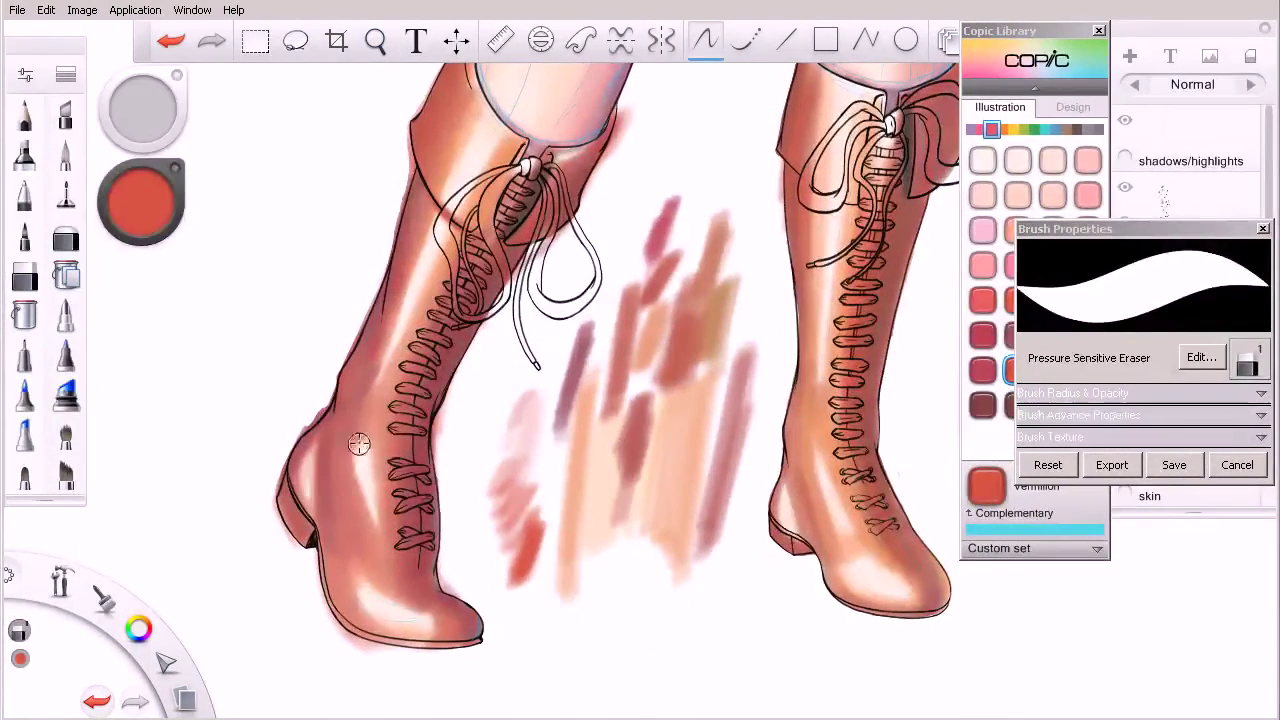
pyautogui.press('space')
pyautogui.moveTo(383, 423)
pyautogui.mouseDown()
pyautogui.moveTo(447, 410)
pyautogui.moveTo(429, 466)
pyautogui.mouseUp()
pyautogui.press('space')
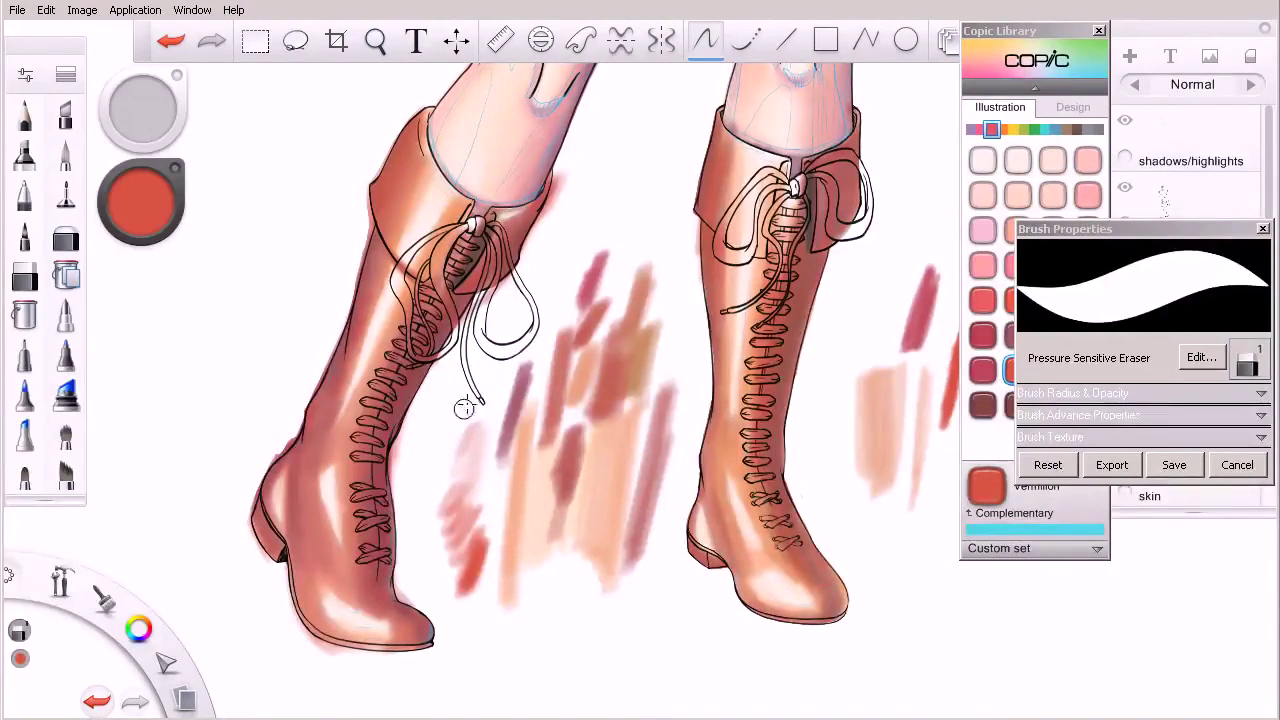
# - Paint R02 Flesh along the left boot's cuff rim with the Copic Medium Broad Nib, colorless blender mode off
pyautogui.click(25, 435)
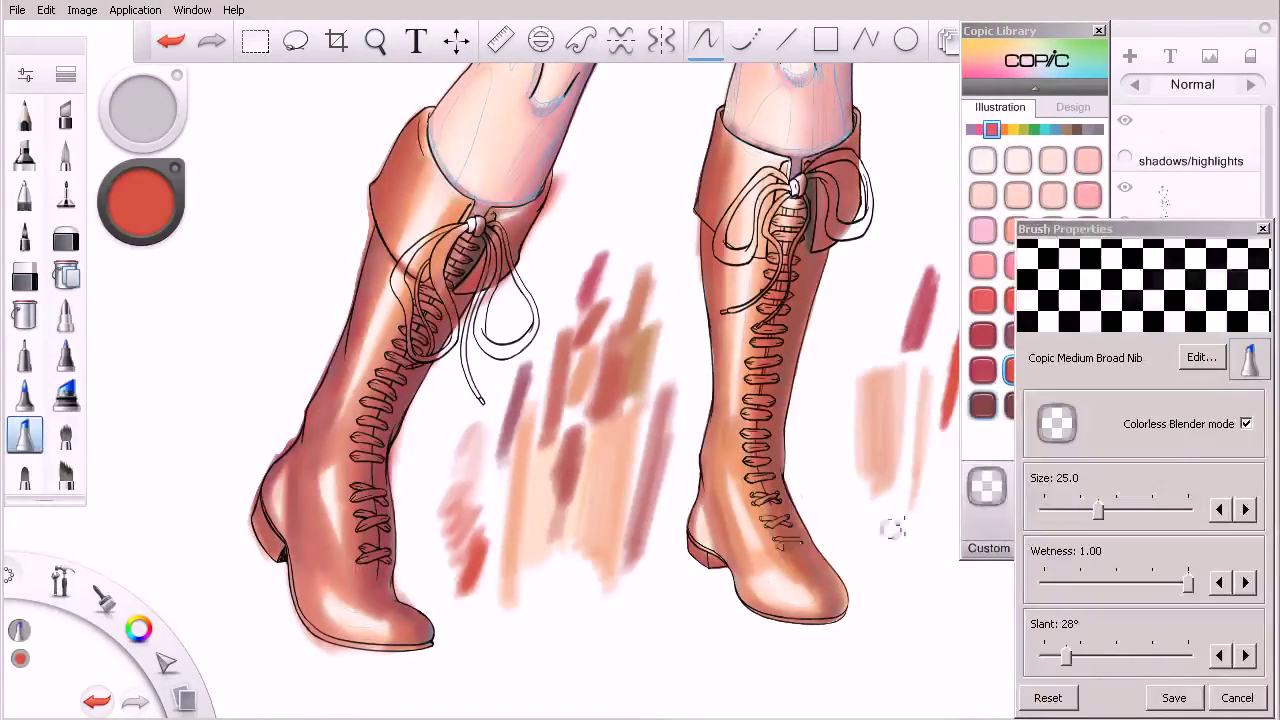
pyautogui.click(995, 130)
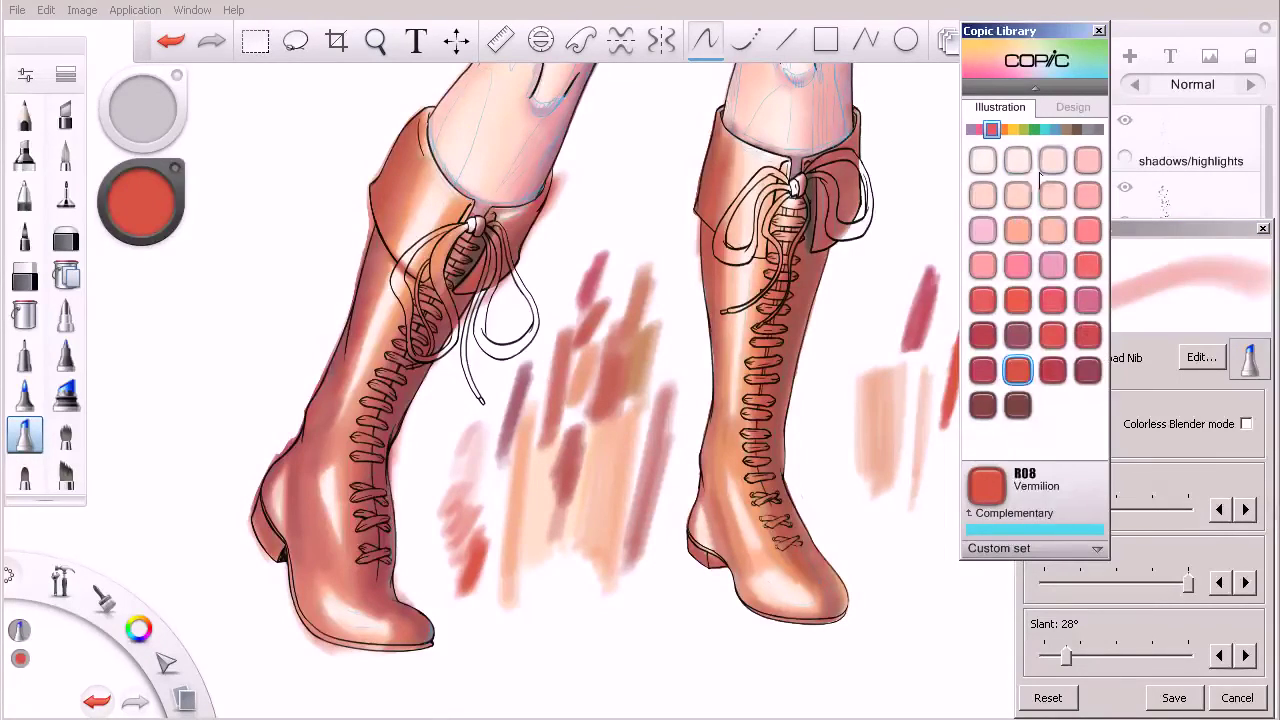
pyautogui.click(1018, 235)
pyautogui.press('space')
pyautogui.moveTo(603, 214); pyautogui.dragTo(540, 188)
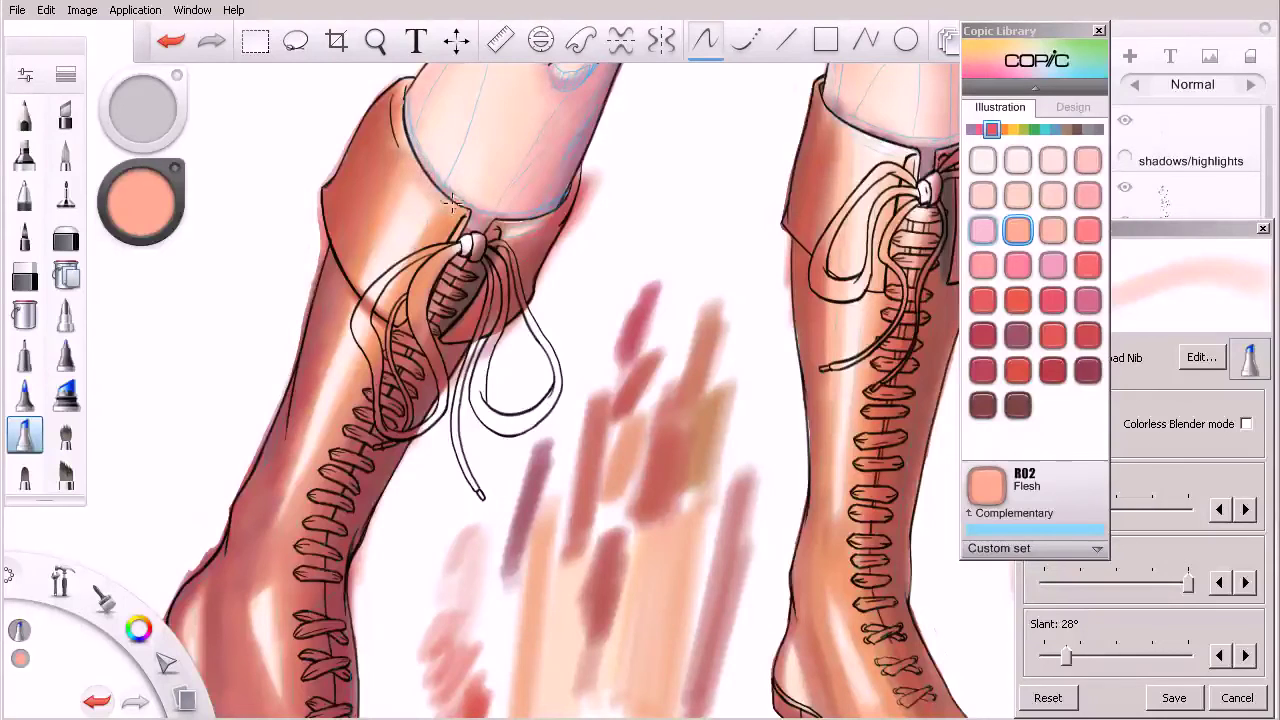
pyautogui.moveTo(403, 139); pyautogui.dragTo(430, 177)
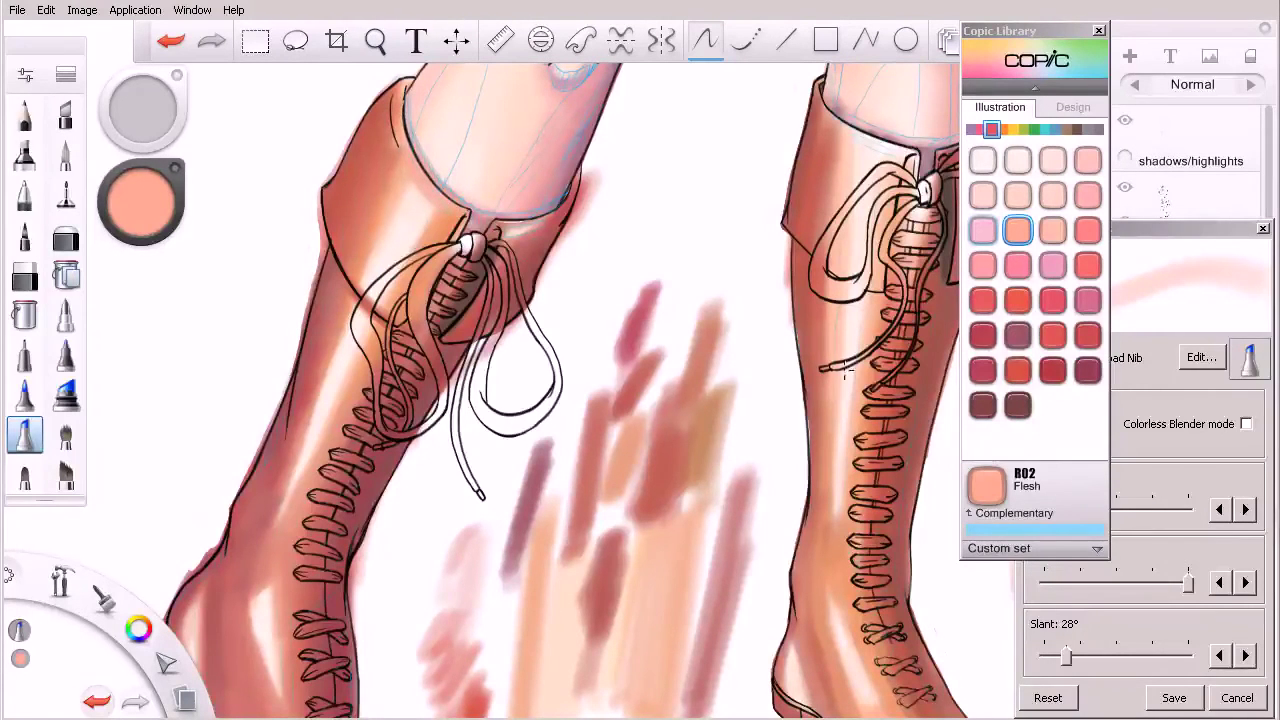
# - Accent the left boot's cuff edge with R46 Strong Red using a smaller nib
pyautogui.click(982, 335)
pyautogui.press('[')
pyautogui.moveTo(405, 136)
pyautogui.mouseDown()
pyautogui.moveTo(445, 186)
pyautogui.moveTo(401, 121)
pyautogui.moveTo(422, 170)
pyautogui.moveTo(462, 207)
pyautogui.moveTo(399, 138)
pyautogui.moveTo(402, 90)
pyautogui.moveTo(421, 160)
pyautogui.moveTo(447, 193)
pyautogui.moveTo(464, 208)
pyautogui.moveTo(483, 188)
pyautogui.moveTo(467, 241)
pyautogui.mouseUp()
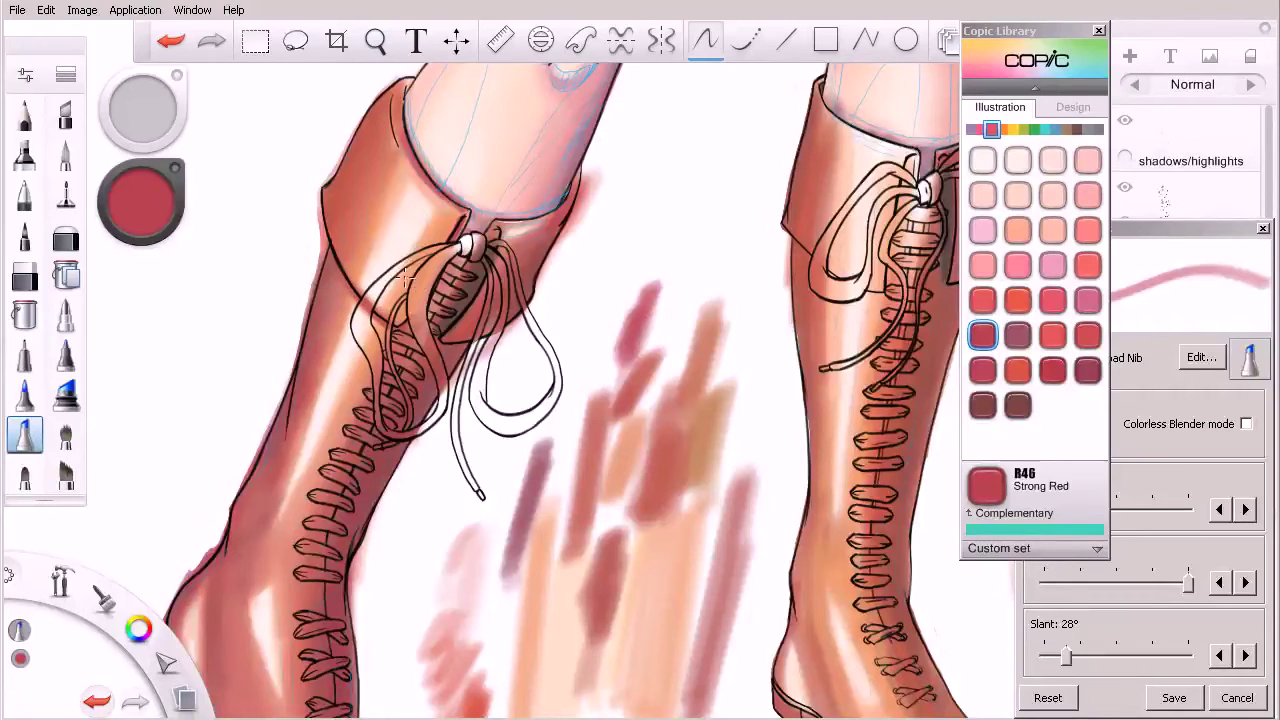
# - Shade the left boot's shaft under the cuff with R59 Cardinal and soften it in colorless blender mode at size 25
pyautogui.click(984, 404)
pyautogui.moveTo(309, 318); pyautogui.dragTo(334, 273)
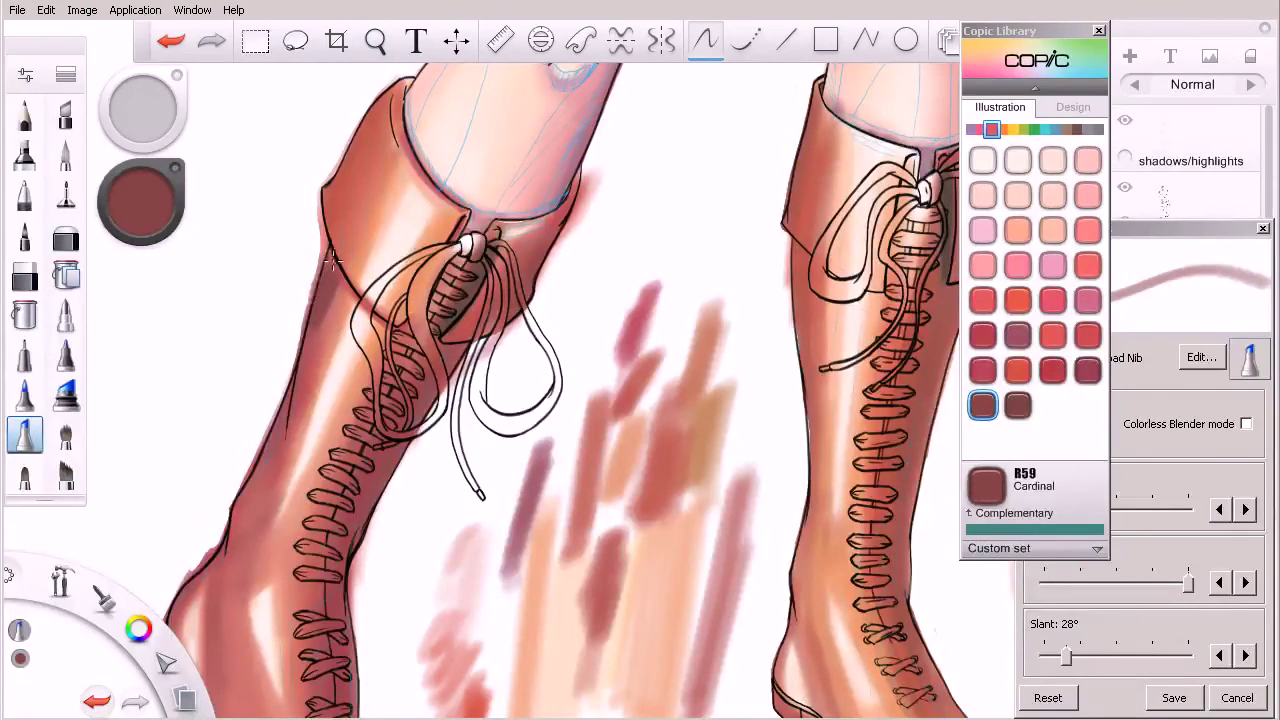
pyautogui.click(1246, 424)
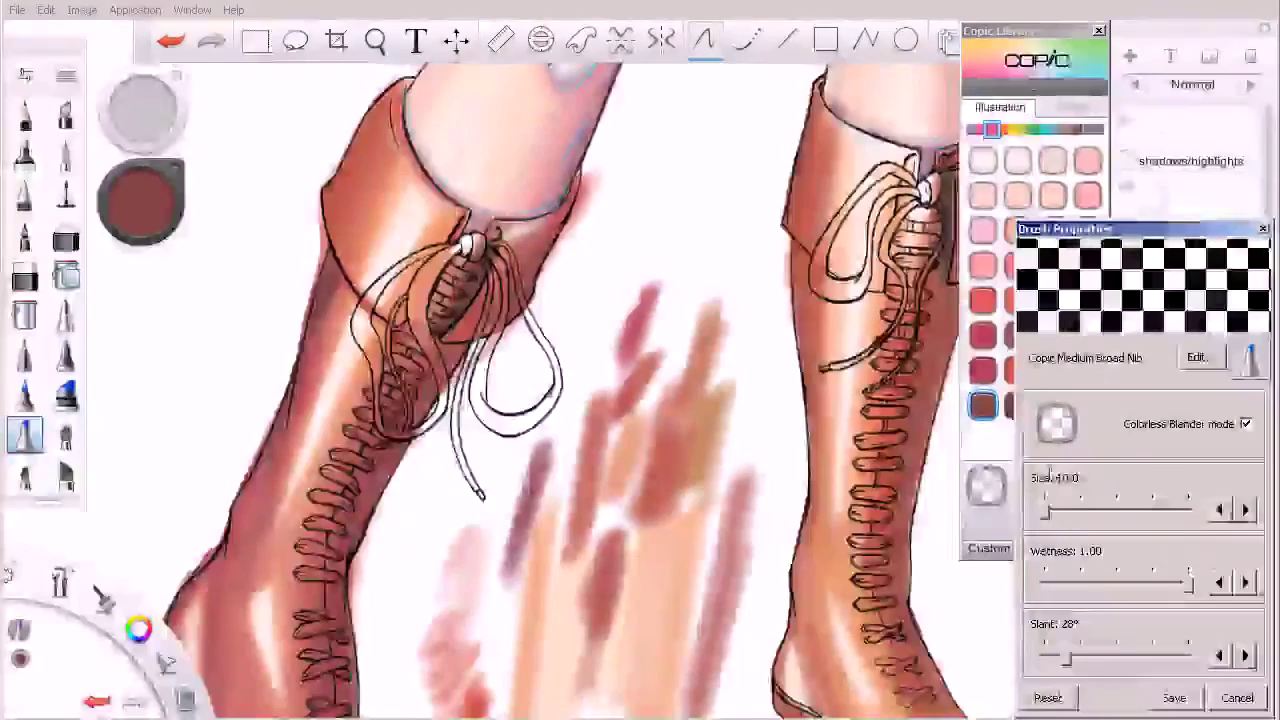
pyautogui.press(']')
pyautogui.press(']')
pyautogui.moveTo(330, 326)
pyautogui.mouseDown()
pyautogui.moveTo(331, 272)
pyautogui.moveTo(314, 338)
pyautogui.mouseUp()
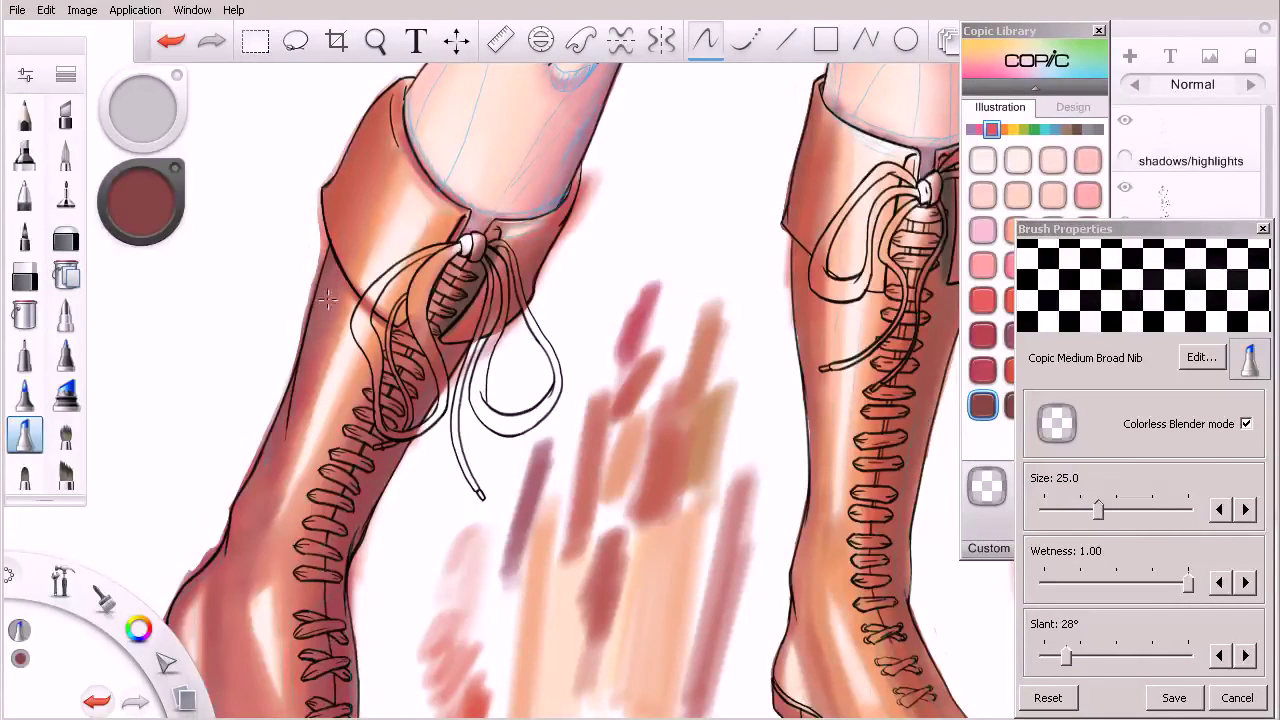
# - Deepen the left boot's back edge from the cuff towards the ankle with R59 Cardinal at size 20
pyautogui.click(1246, 424)
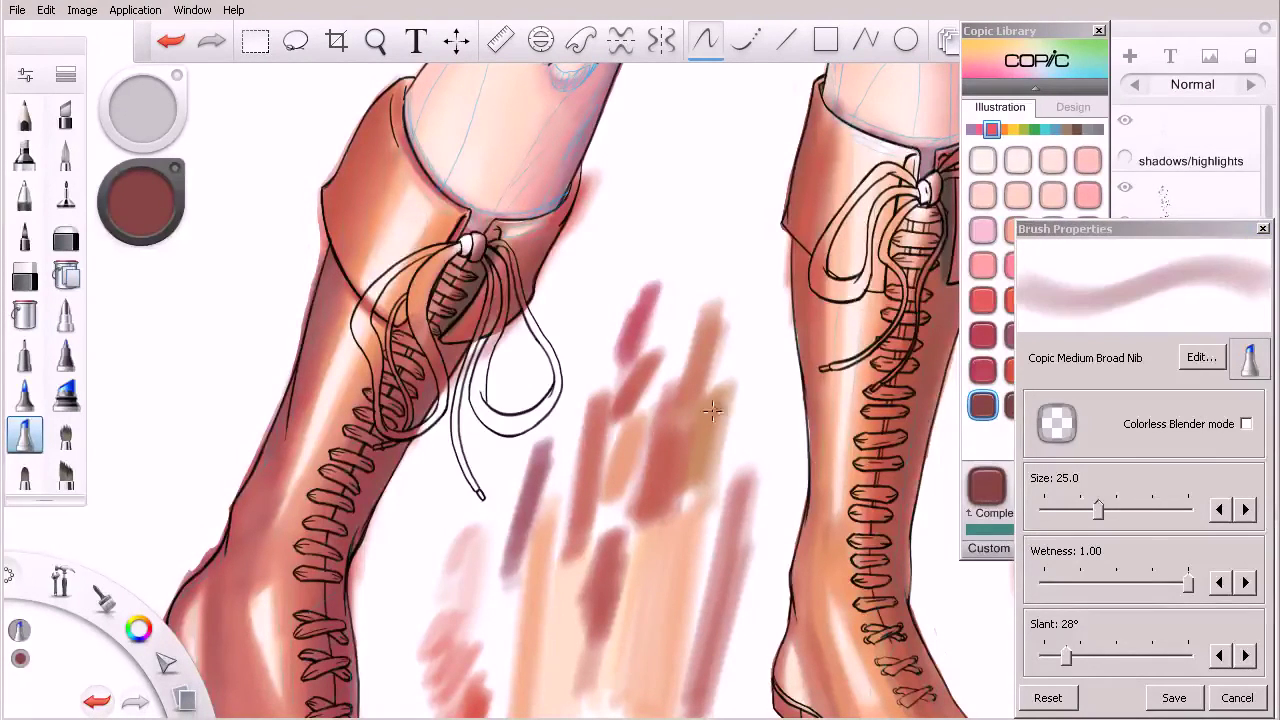
pyautogui.press('[')
pyautogui.moveTo(330, 259); pyautogui.dragTo(308, 334)
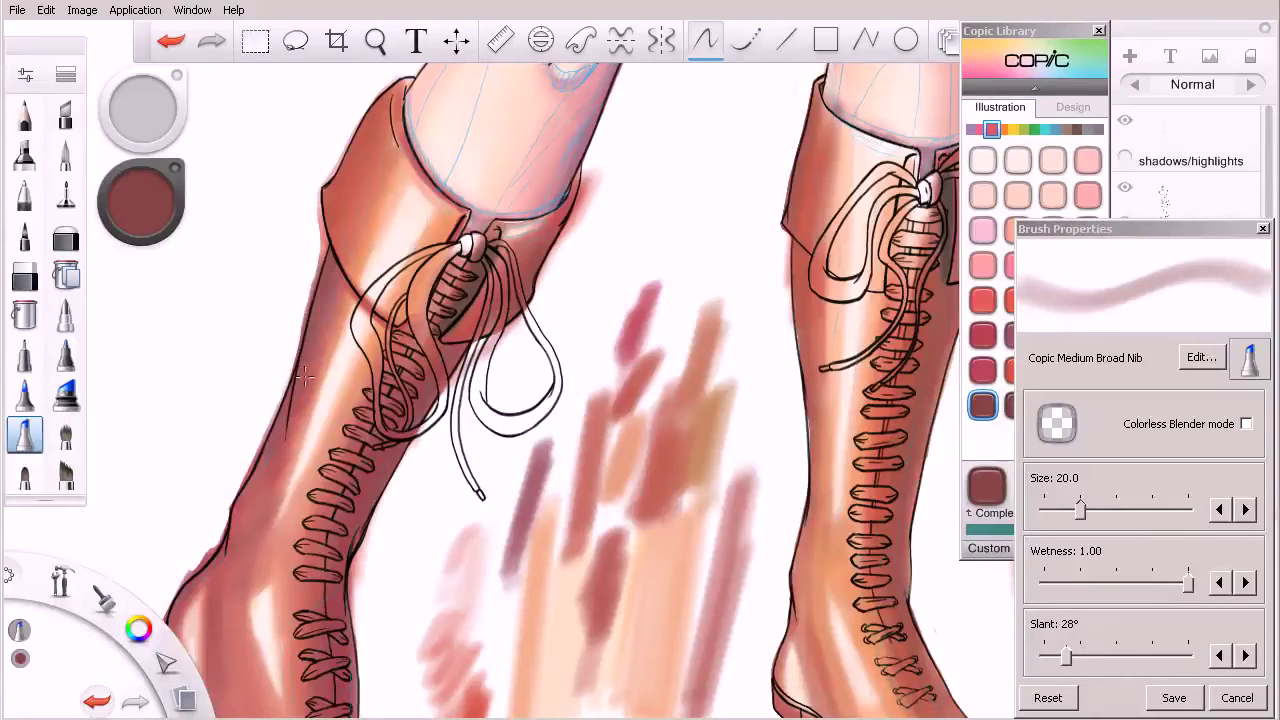
pyautogui.moveTo(266, 455); pyautogui.dragTo(247, 510)
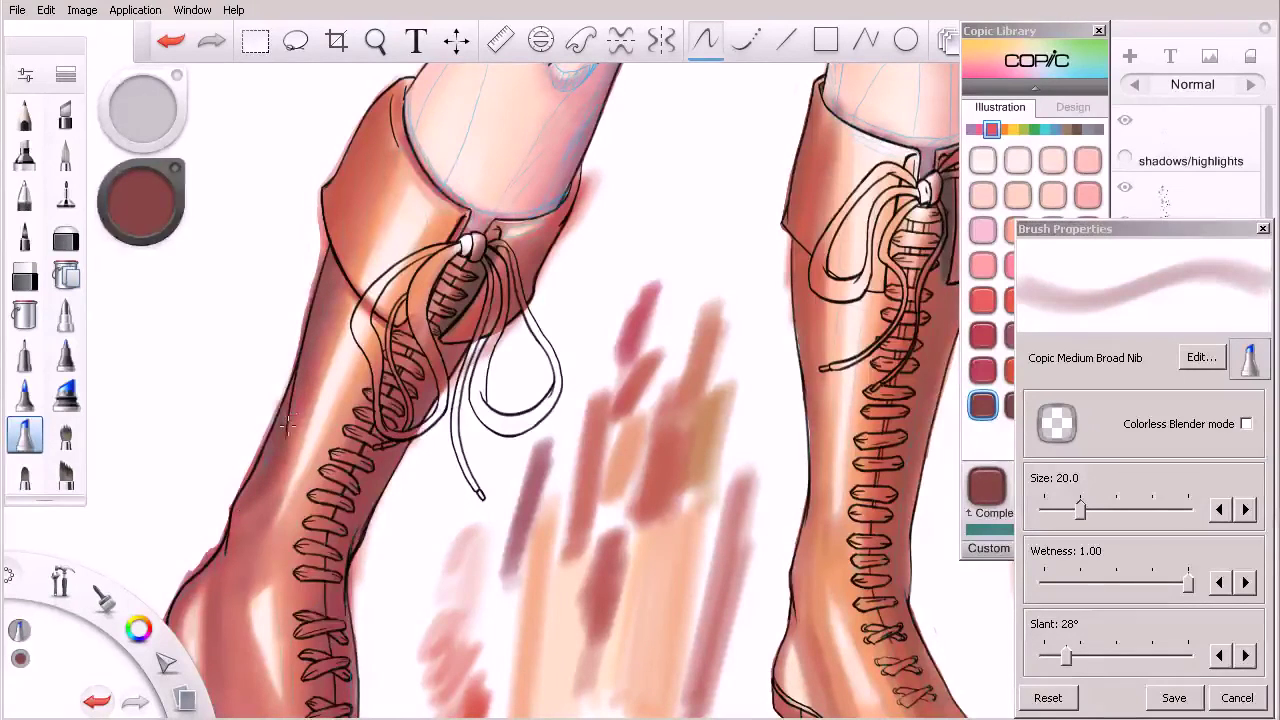
# - Erase the colour spilling outside the outline behind the left boot's ankle and heel
pyautogui.press('space')
pyautogui.moveTo(330, 609); pyautogui.dragTo(471, 512)
pyautogui.moveTo(360, 437)
pyautogui.mouseDown()
pyautogui.moveTo(312, 517)
pyautogui.moveTo(364, 453)
pyautogui.moveTo(356, 478)
pyautogui.moveTo(332, 494)
pyautogui.moveTo(339, 482)
pyautogui.moveTo(316, 537)
pyautogui.moveTo(323, 514)
pyautogui.moveTo(313, 527)
pyautogui.moveTo(313, 571)
pyautogui.moveTo(326, 491)
pyautogui.moveTo(296, 580)
pyautogui.moveTo(301, 561)
pyautogui.moveTo(321, 610)
pyautogui.moveTo(302, 557)
pyautogui.moveTo(329, 592)
pyautogui.moveTo(321, 600)
pyautogui.moveTo(301, 580)
pyautogui.moveTo(320, 604)
pyautogui.moveTo(298, 505)
pyautogui.moveTo(281, 572)
pyautogui.moveTo(294, 513)
pyautogui.moveTo(305, 504)
pyautogui.moveTo(287, 557)
pyautogui.moveTo(307, 494)
pyautogui.moveTo(288, 558)
pyautogui.moveTo(361, 420)
pyautogui.mouseUp()
pyautogui.press('e')
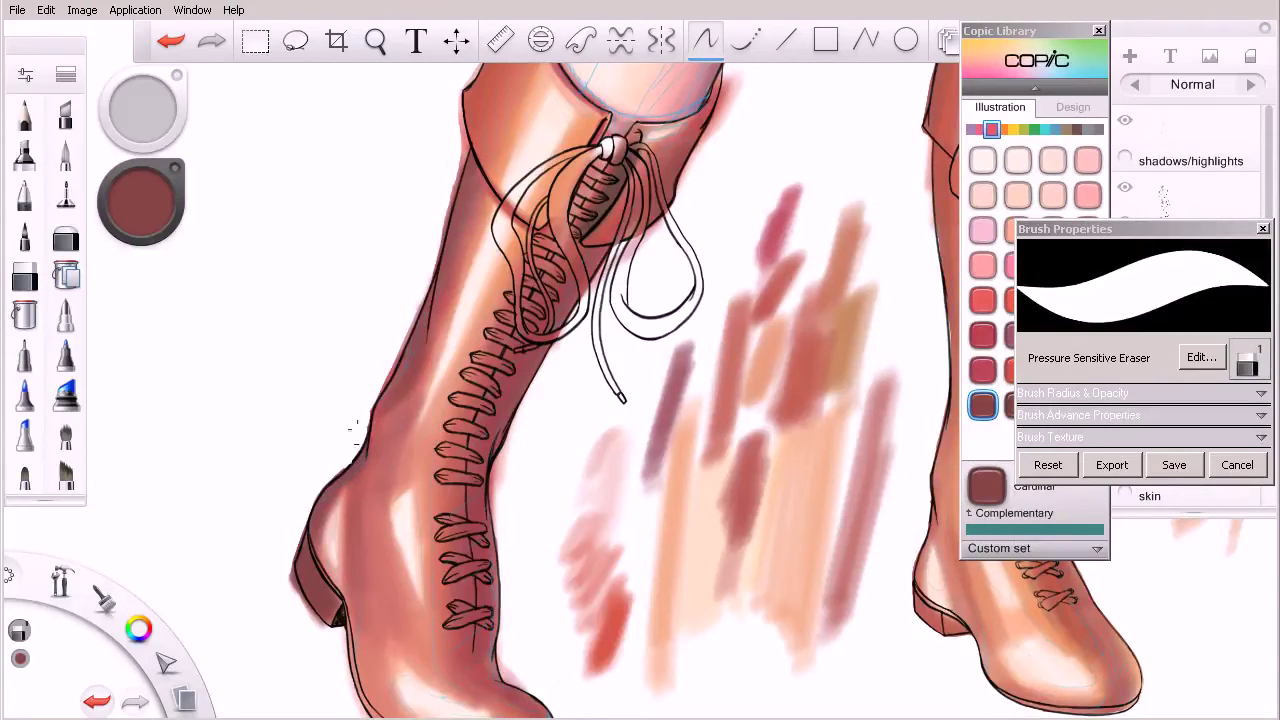
pyautogui.moveTo(286, 556)
pyautogui.mouseDown()
pyautogui.moveTo(285, 545)
pyautogui.moveTo(295, 602)
pyautogui.moveTo(285, 557)
pyautogui.mouseUp()
pyautogui.press('space')
pyautogui.moveTo(492, 488); pyautogui.dragTo(385, 500)
pyautogui.press('space')
pyautogui.moveTo(560, 453); pyautogui.dragTo(627, 445)
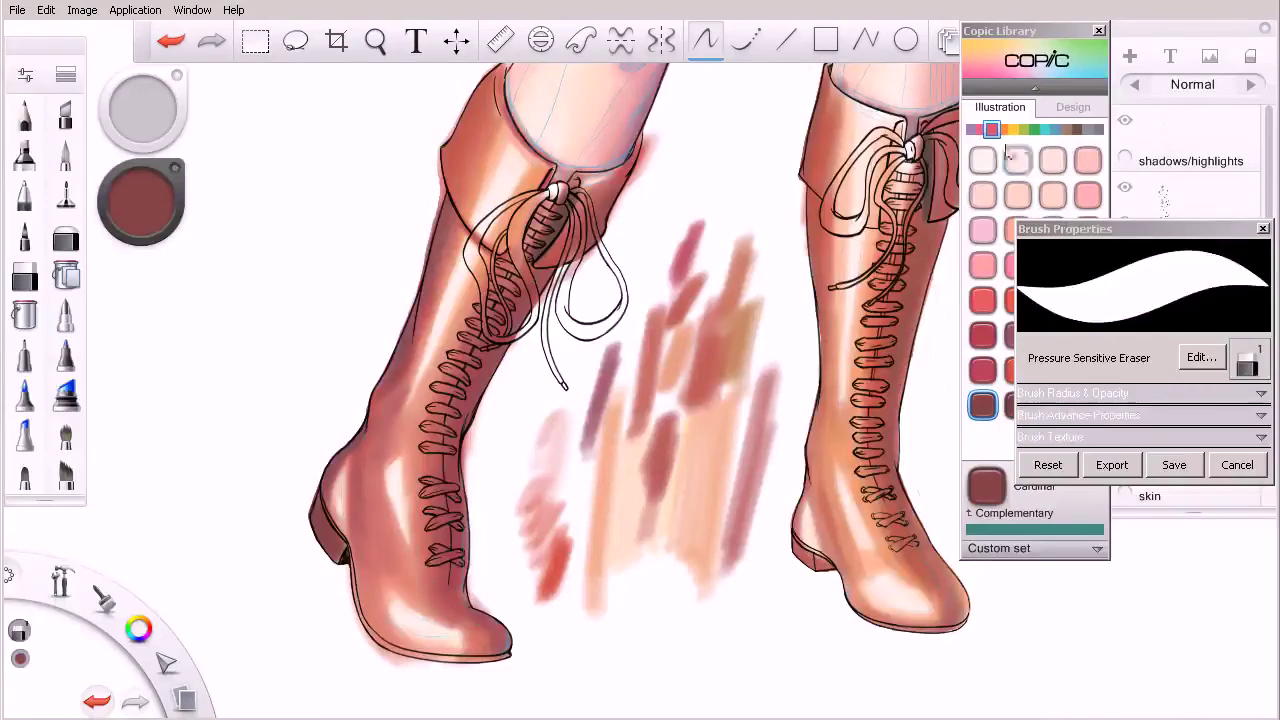
# - Tint the highlights on the left boot's ankle and foot with Copic R30 and R02 Flesh
pyautogui.click(991, 130)
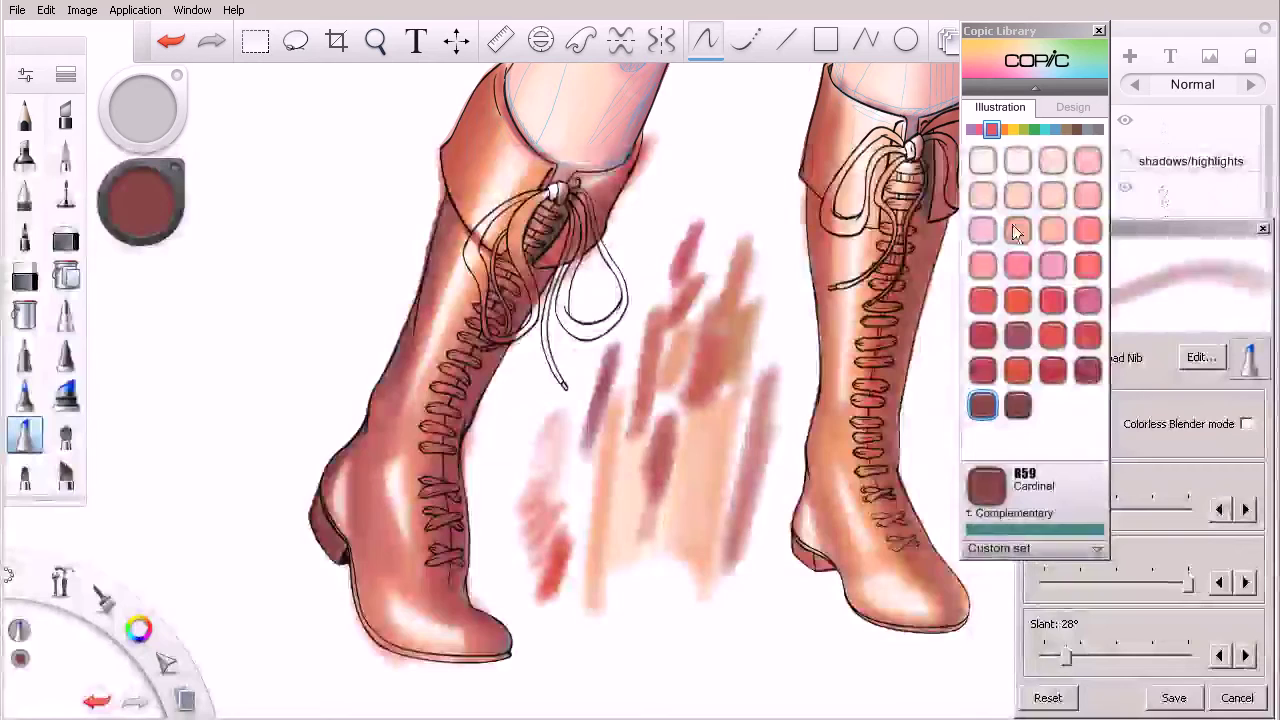
pyautogui.click(985, 196)
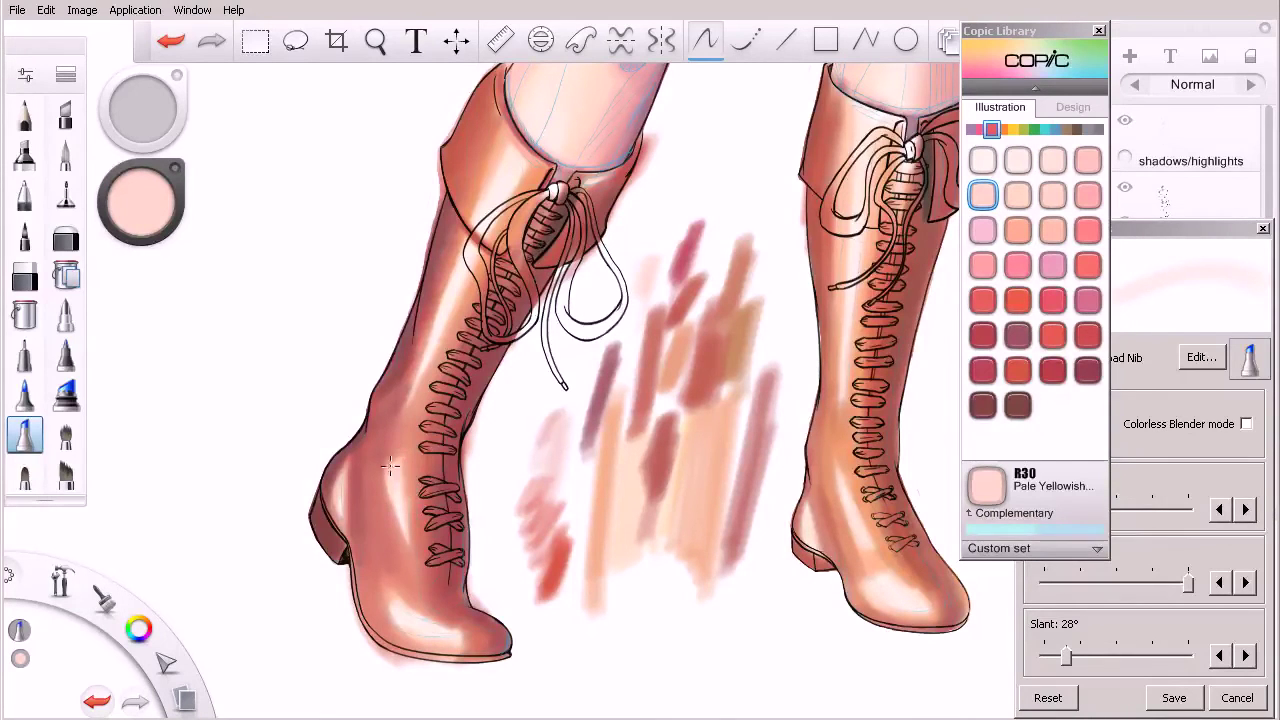
pyautogui.click(1016, 230)
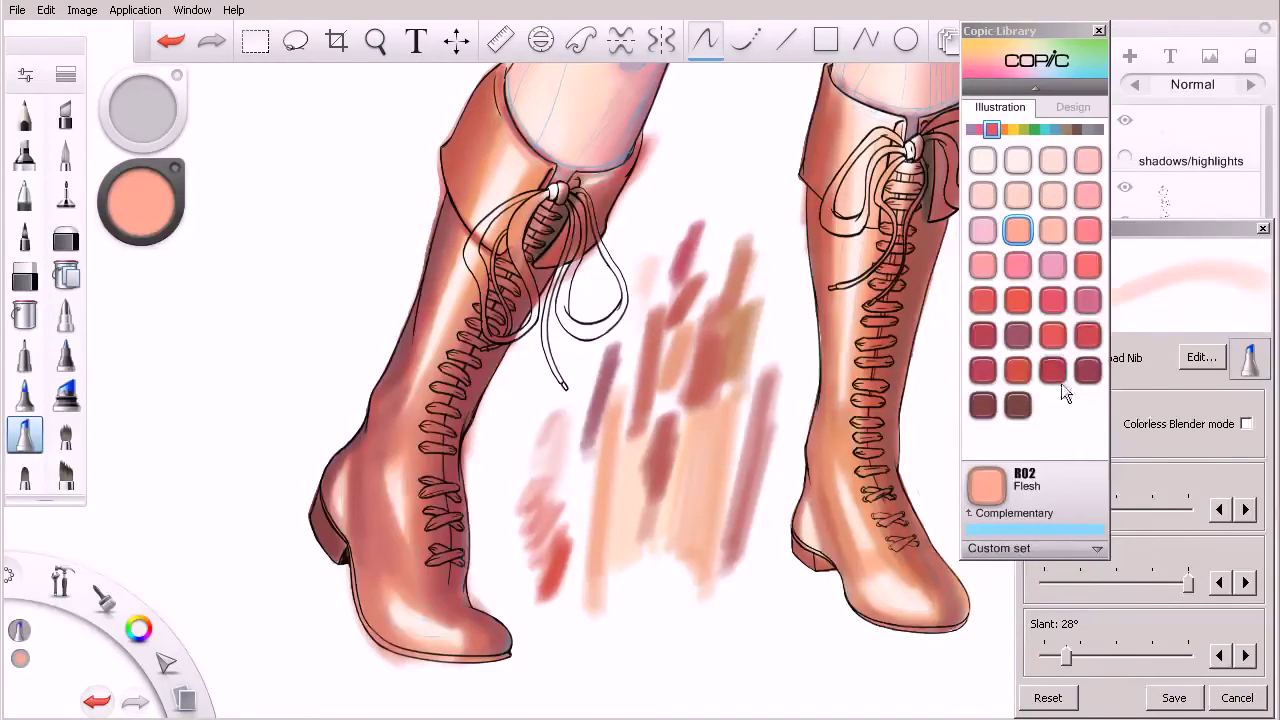
# - Smooth the tones of the left boot's ankle and instep in colorless blender mode
pyautogui.click(1246, 423)
pyautogui.scroll(1, 437, 441)
pyautogui.scroll(1, 437, 441)
pyautogui.moveTo(388, 479)
pyautogui.mouseDown()
pyautogui.moveTo(398, 437)
pyautogui.moveTo(373, 498)
pyautogui.mouseUp()
pyautogui.moveTo(373, 448)
pyautogui.mouseDown()
pyautogui.moveTo(410, 451)
pyautogui.moveTo(367, 466)
pyautogui.moveTo(396, 444)
pyautogui.moveTo(390, 466)
pyautogui.moveTo(367, 427)
pyautogui.moveTo(372, 462)
pyautogui.mouseUp()
pyautogui.moveTo(377, 405)
pyautogui.mouseDown()
pyautogui.moveTo(364, 479)
pyautogui.moveTo(377, 502)
pyautogui.moveTo(382, 455)
pyautogui.moveTo(386, 499)
pyautogui.moveTo(398, 449)
pyautogui.moveTo(409, 555)
pyautogui.mouseUp()
pyautogui.moveTo(381, 470); pyautogui.dragTo(383, 525)
# - Blend the left boot's toe highlight and the side of the foot in colorless blender mode
pyautogui.press('space')
pyautogui.moveTo(540, 471); pyautogui.dragTo(451, 543)
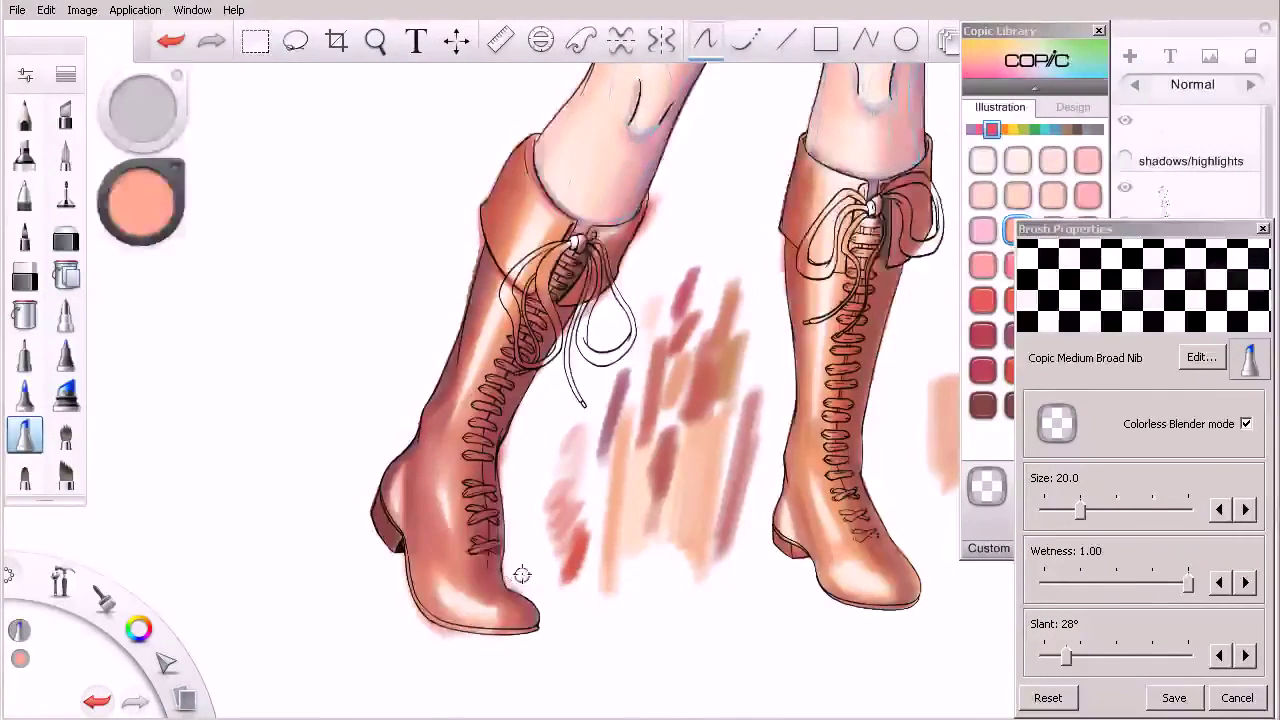
pyautogui.scroll(3, 596, 563)
pyautogui.moveTo(596, 562)
pyautogui.mouseDown()
pyautogui.moveTo(637, 564)
pyautogui.moveTo(638, 536)
pyautogui.mouseUp()
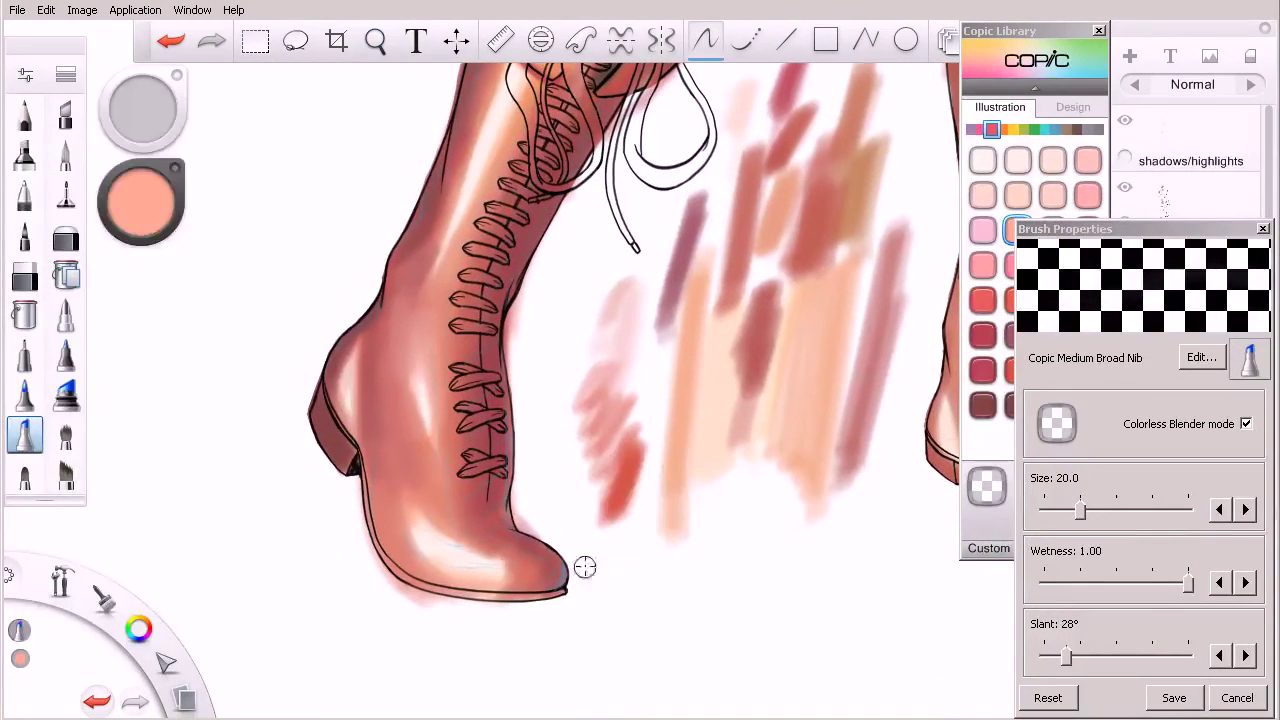
pyautogui.moveTo(414, 569)
pyautogui.mouseDown()
pyautogui.moveTo(482, 587)
pyautogui.moveTo(435, 573)
pyautogui.moveTo(519, 575)
pyautogui.moveTo(463, 590)
pyautogui.moveTo(470, 598)
pyautogui.moveTo(525, 590)
pyautogui.moveTo(467, 594)
pyautogui.moveTo(536, 585)
pyautogui.mouseUp()
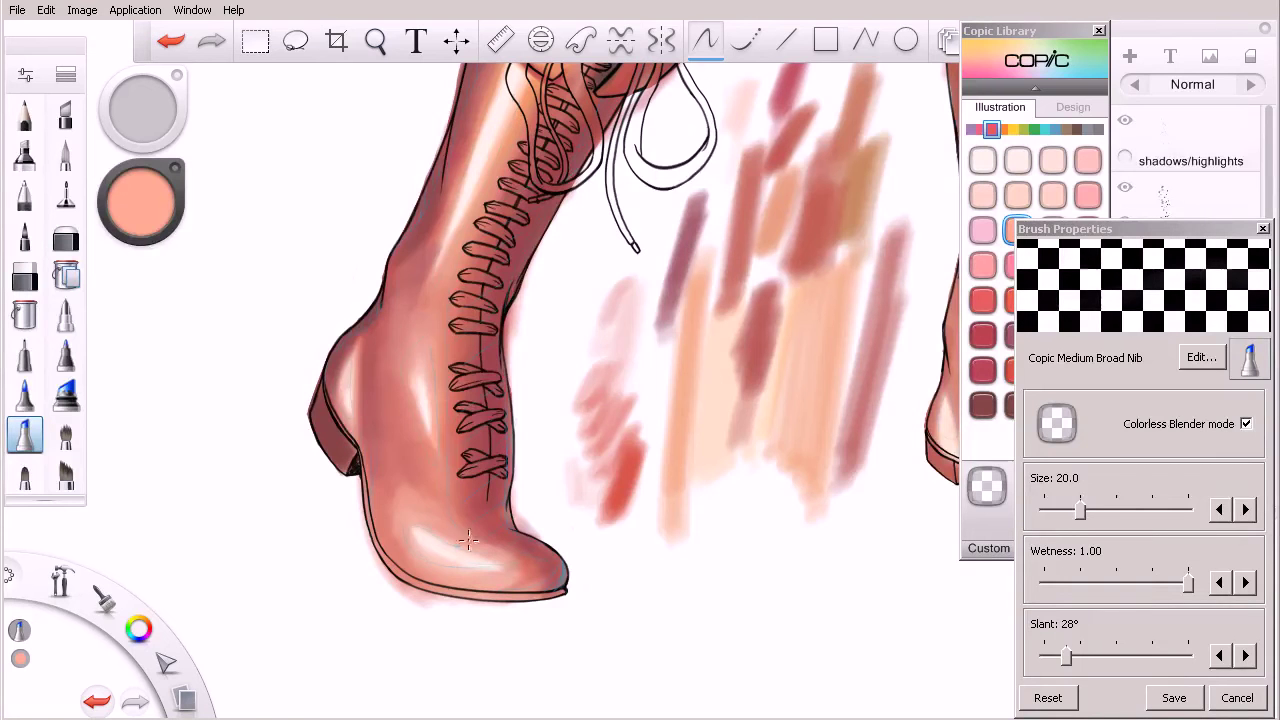
pyautogui.press('space')
pyautogui.moveTo(582, 456); pyautogui.dragTo(467, 530)
pyautogui.press('space')
pyautogui.moveTo(551, 441)
pyautogui.mouseDown()
pyautogui.moveTo(639, 450)
pyautogui.moveTo(606, 449)
pyautogui.moveTo(594, 416)
pyautogui.mouseUp()
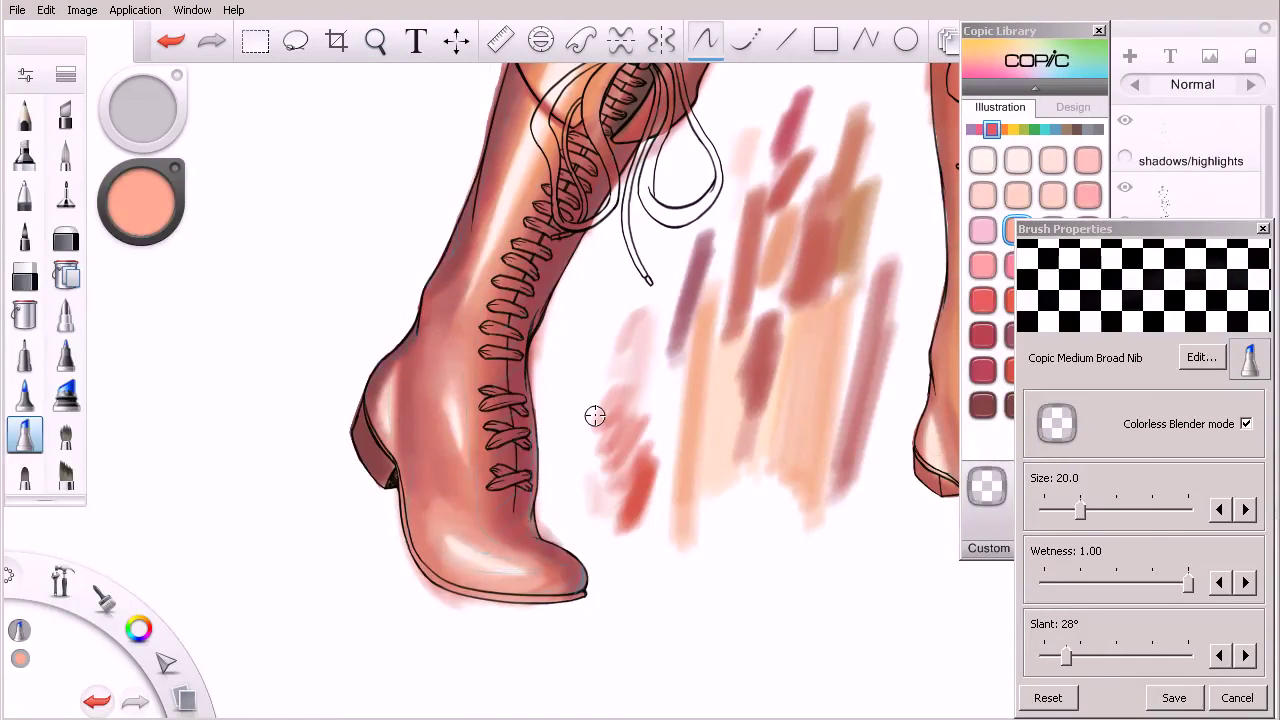
pyautogui.moveTo(436, 544)
pyautogui.mouseDown()
pyautogui.moveTo(509, 564)
pyautogui.moveTo(440, 542)
pyautogui.moveTo(486, 553)
pyautogui.moveTo(443, 491)
pyautogui.moveTo(458, 527)
pyautogui.moveTo(414, 503)
pyautogui.moveTo(403, 401)
pyautogui.moveTo(406, 458)
pyautogui.mouseUp()
# - Shade the left boot's heel with R46 Strong Red and blend it with the colorless blender, including swatches behind the heel
pyautogui.click(1246, 423)
pyautogui.click(984, 335)
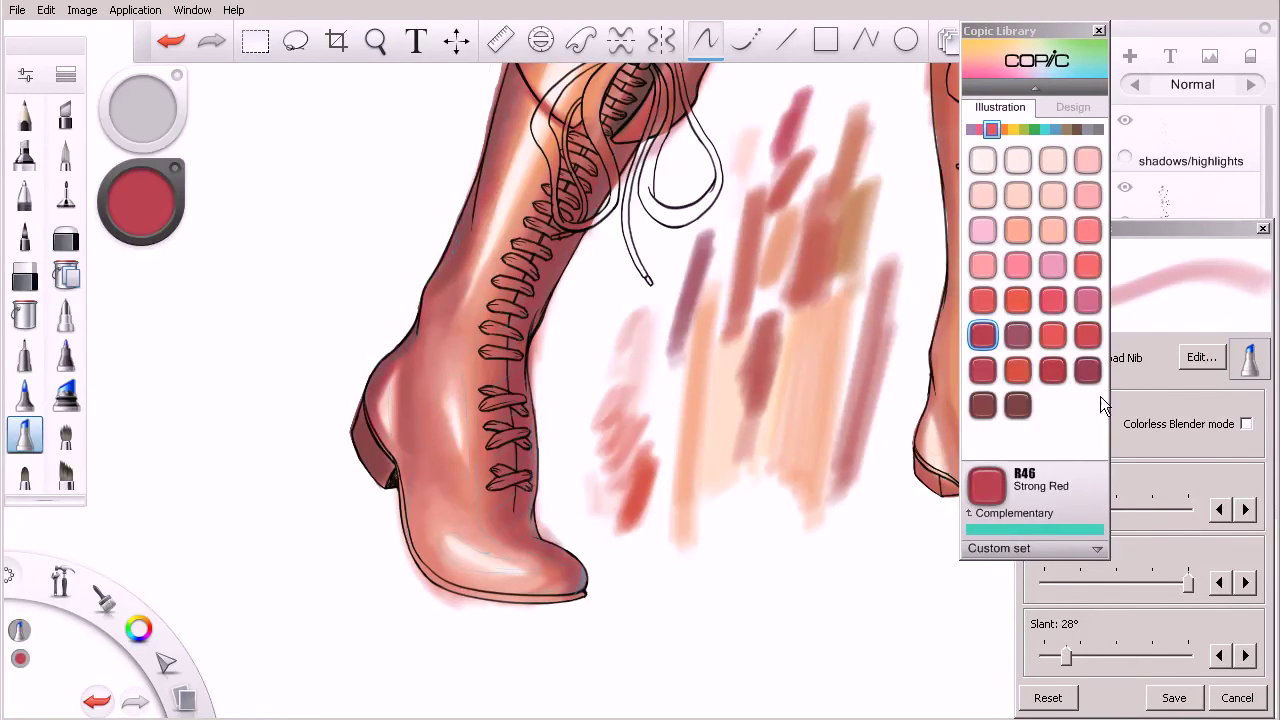
pyautogui.click(1190, 423)
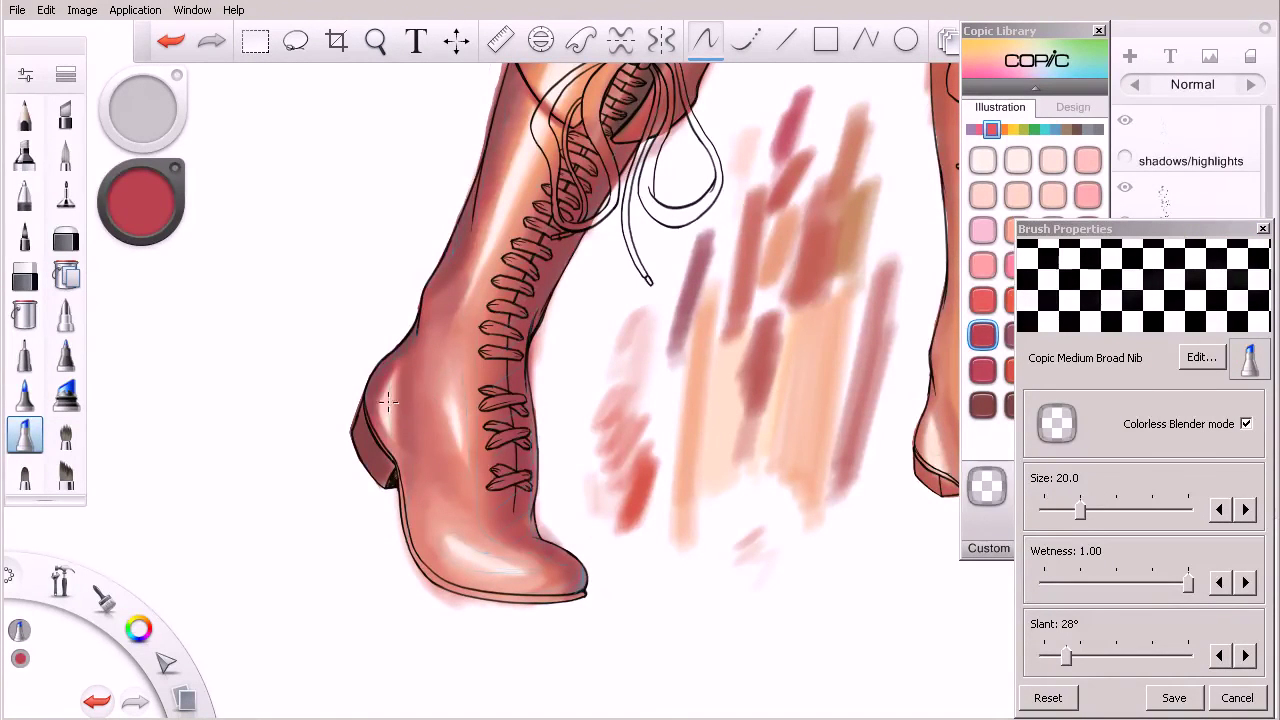
pyautogui.moveTo(396, 391); pyautogui.dragTo(398, 376)
pyautogui.moveTo(389, 422); pyautogui.dragTo(405, 405)
pyautogui.moveTo(336, 330); pyautogui.dragTo(323, 354)
pyautogui.moveTo(372, 388); pyautogui.dragTo(322, 402)
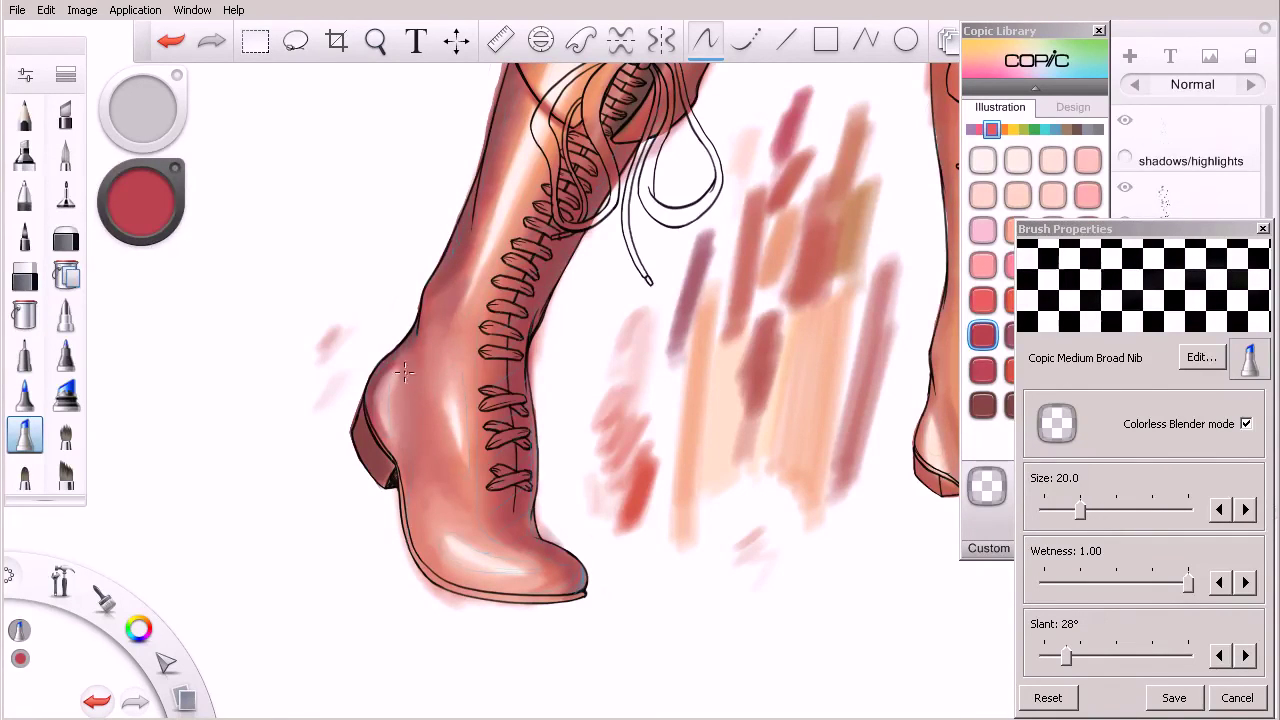
# - Examine the shading of both boots together at a smaller magnification
pyautogui.press('space')
pyautogui.moveTo(475, 328); pyautogui.dragTo(434, 503)
pyautogui.press('space')
pyautogui.moveTo(642, 381); pyautogui.dragTo(587, 448)
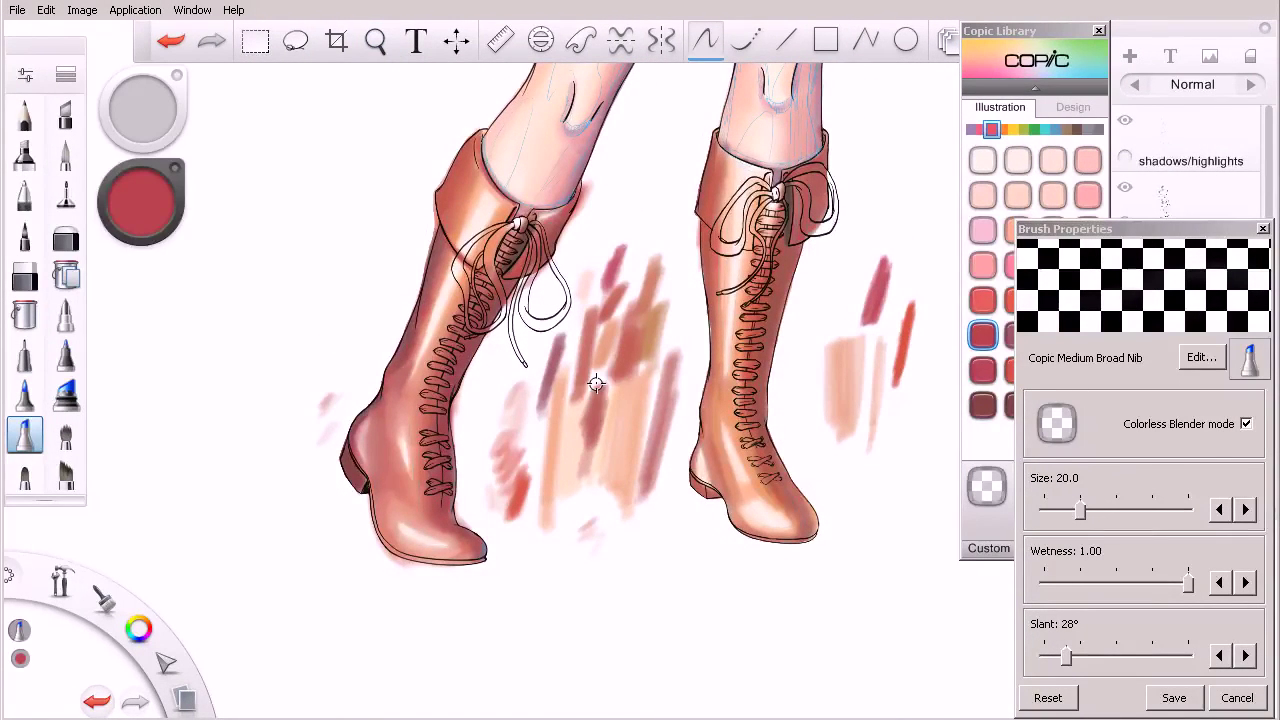
pyautogui.press('space')
pyautogui.moveTo(545, 382); pyautogui.dragTo(510, 402)
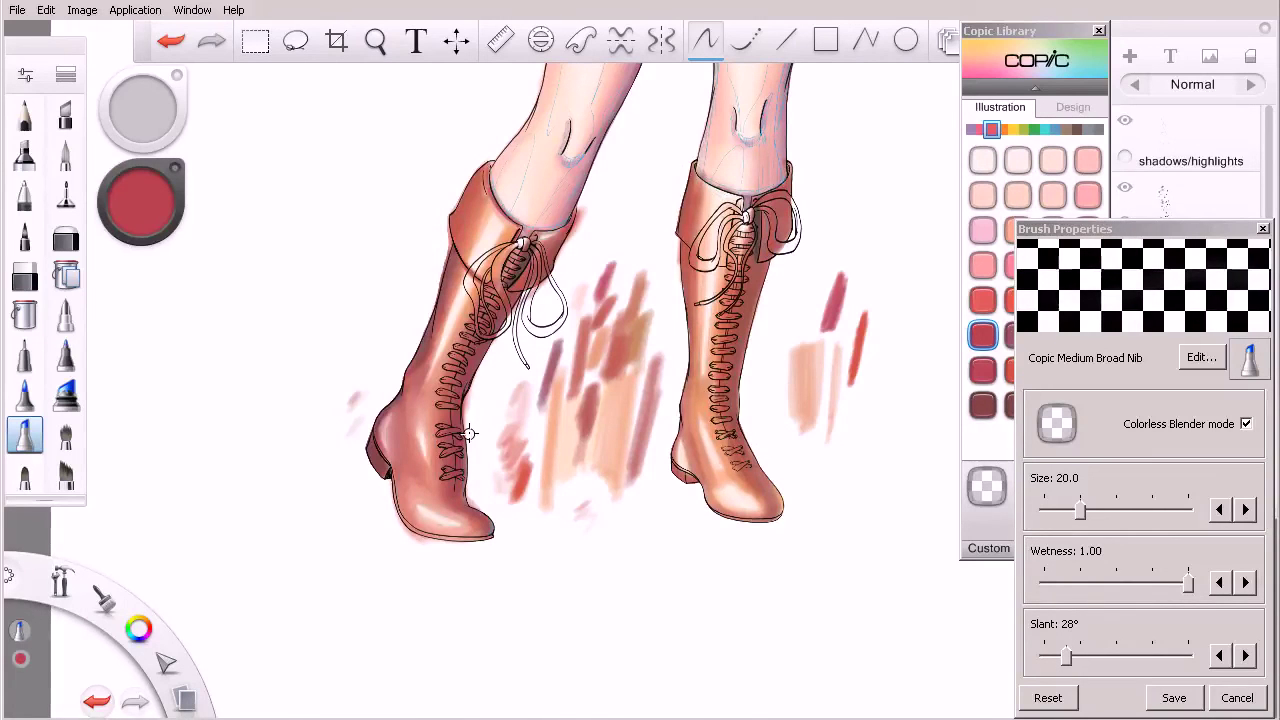
pyautogui.press('space')
pyautogui.moveTo(595, 386); pyautogui.dragTo(643, 389)
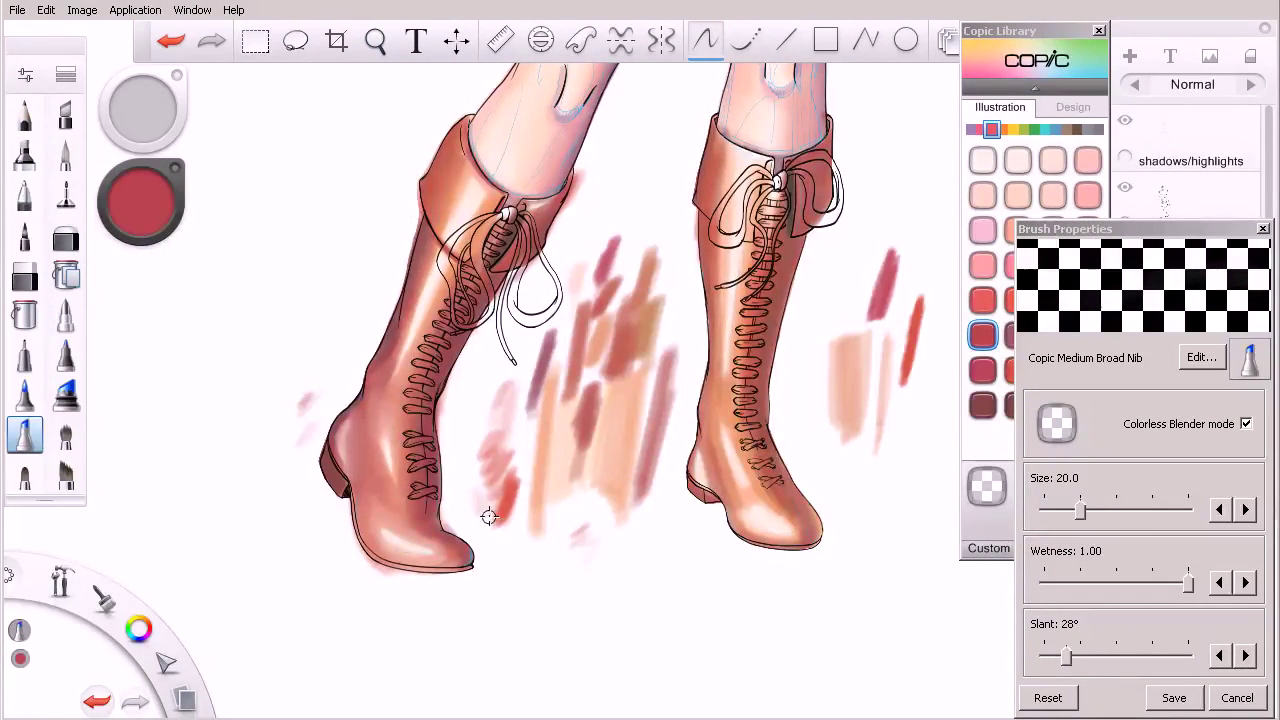